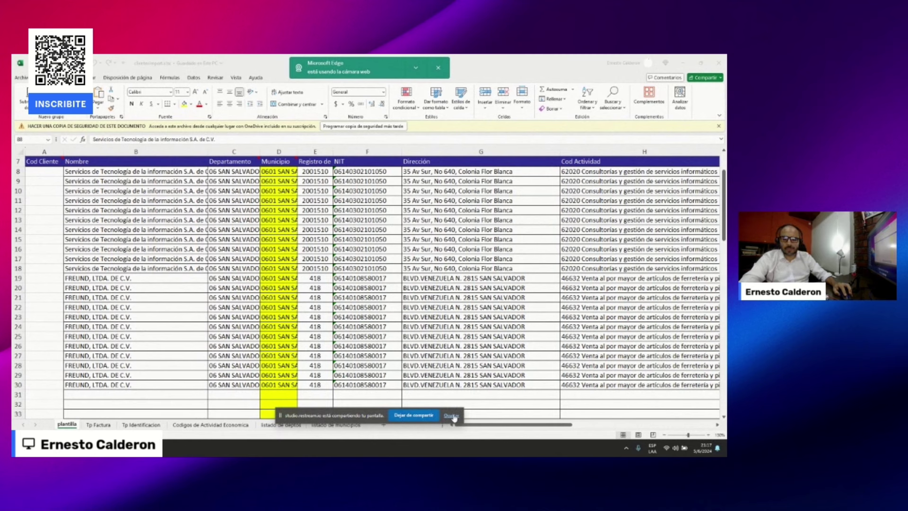
- Hide the screen-sharing bar and close the Edge camera-in-use notification
click(452, 415)
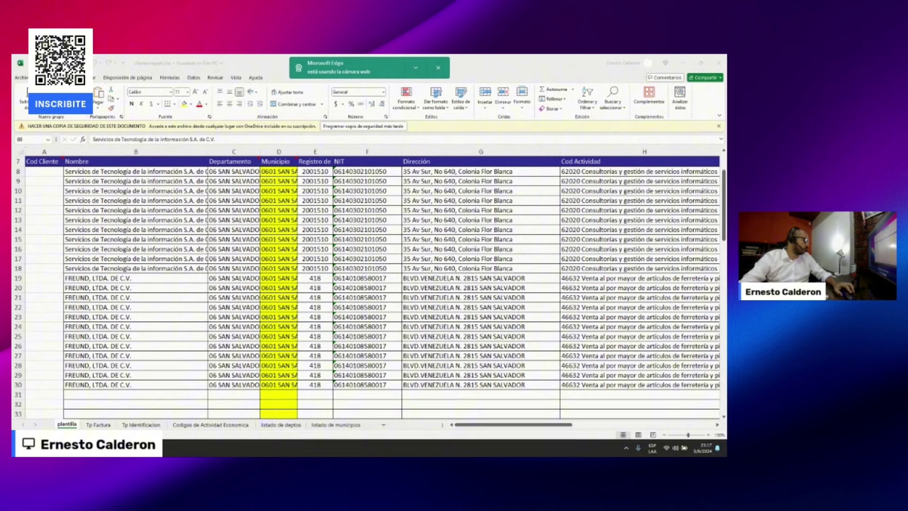
click(438, 68)
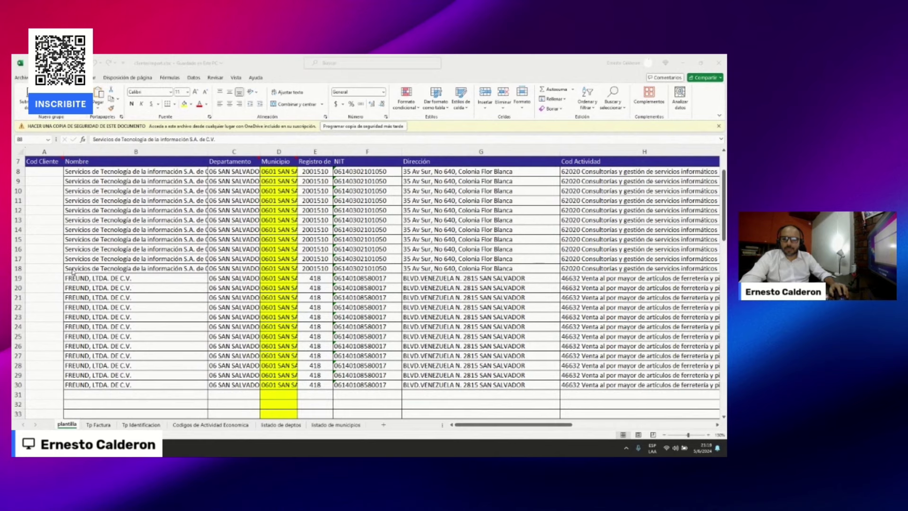
- Scroll to the sheet's top and look over the client names in rows 8–10
click(120, 199)
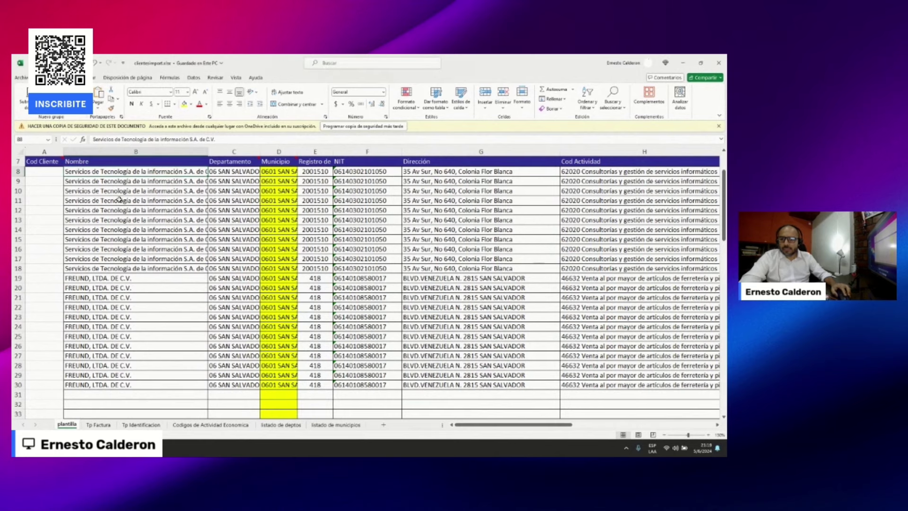
scroll(120, 200, up, 1)
scroll(119, 199, up, 1)
click(148, 250)
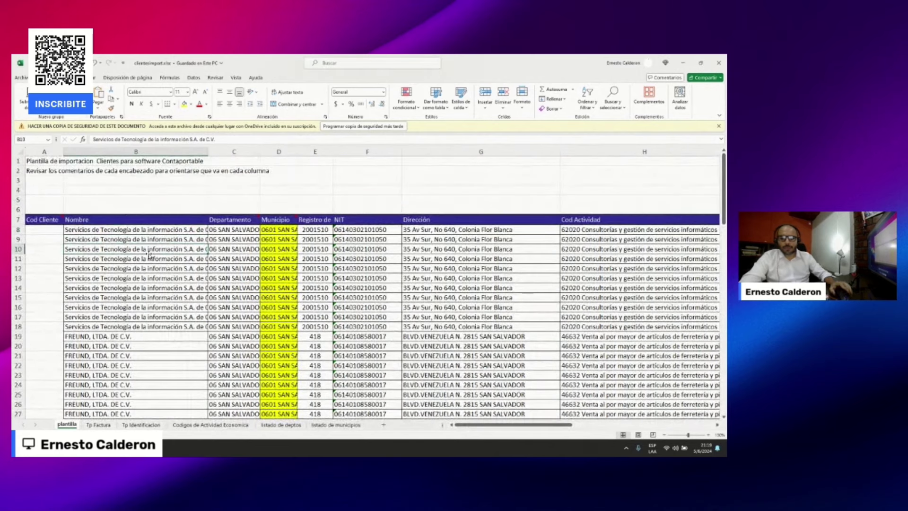
key(Right)
key(Right)
key(Right)
key(Right)
key(Right)
key(Right)
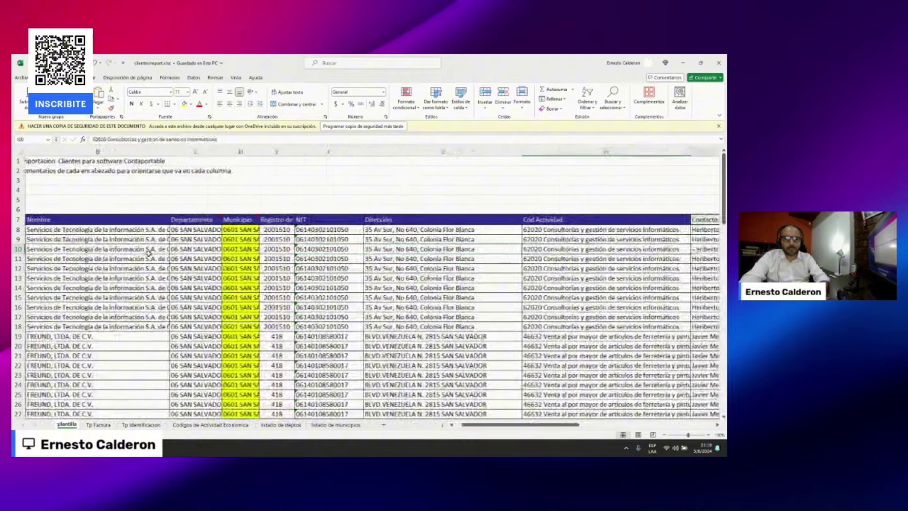
key(Right)
key(Right)
key(Right)
key(Right)
key(Home)
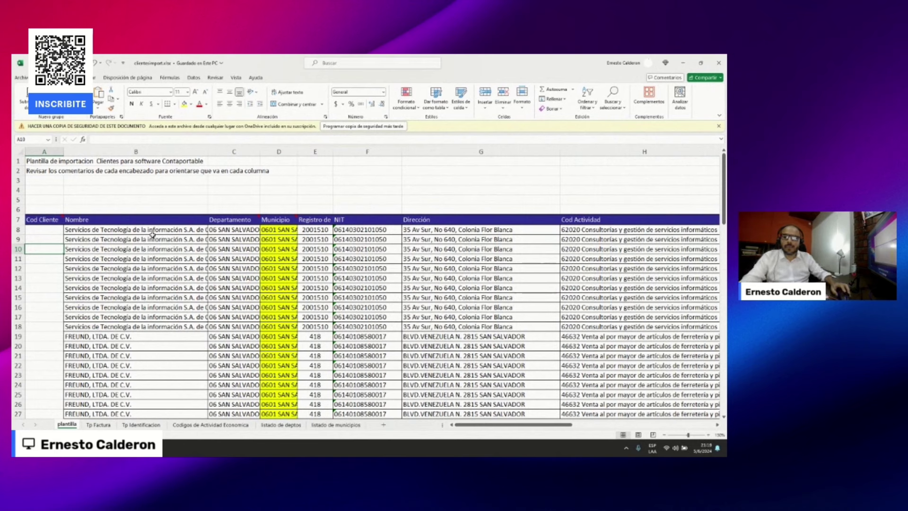
click(153, 236)
key(Up)
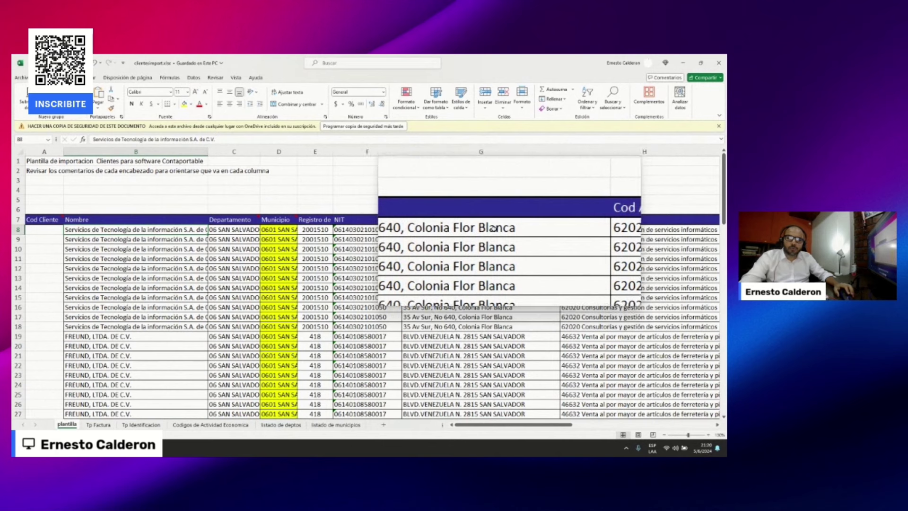
key(super+Escape)
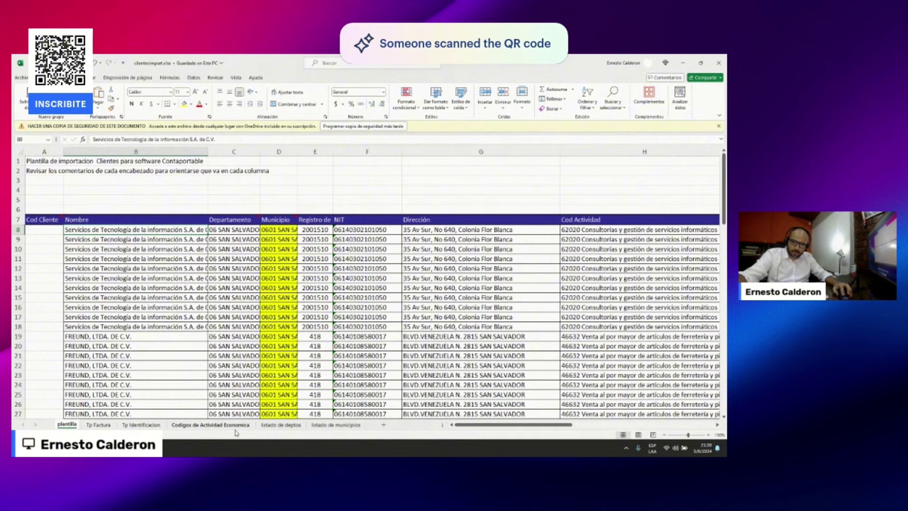
- Inspect the first client's activity code in H8 and document number in K8
click(607, 232)
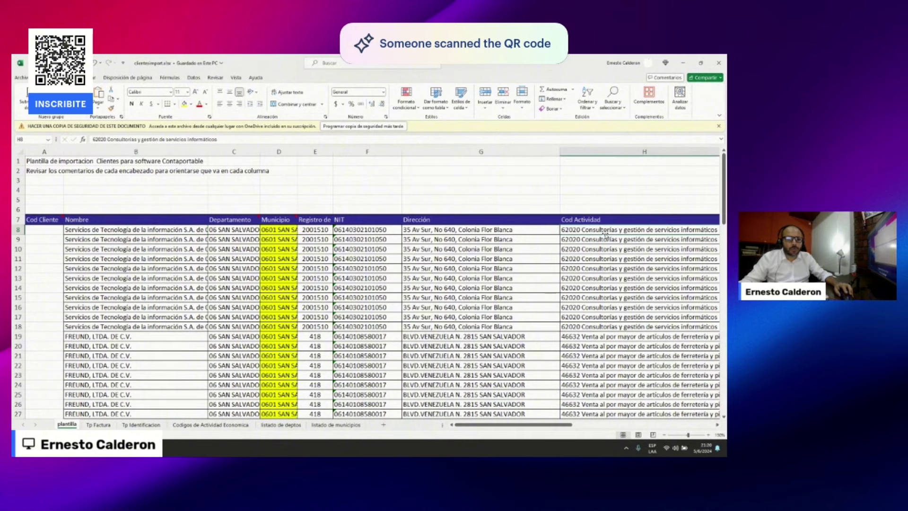
scroll(605, 233, right, 2)
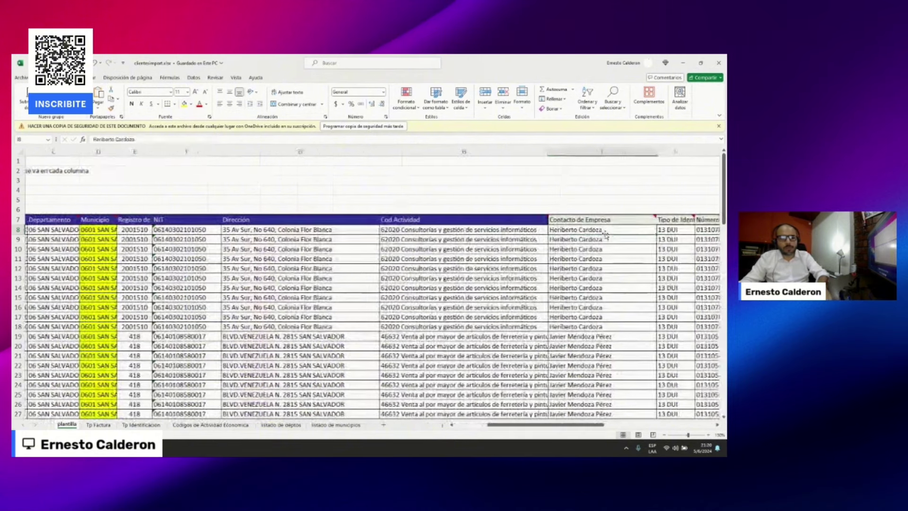
click(606, 233)
key(Right)
key(Left)
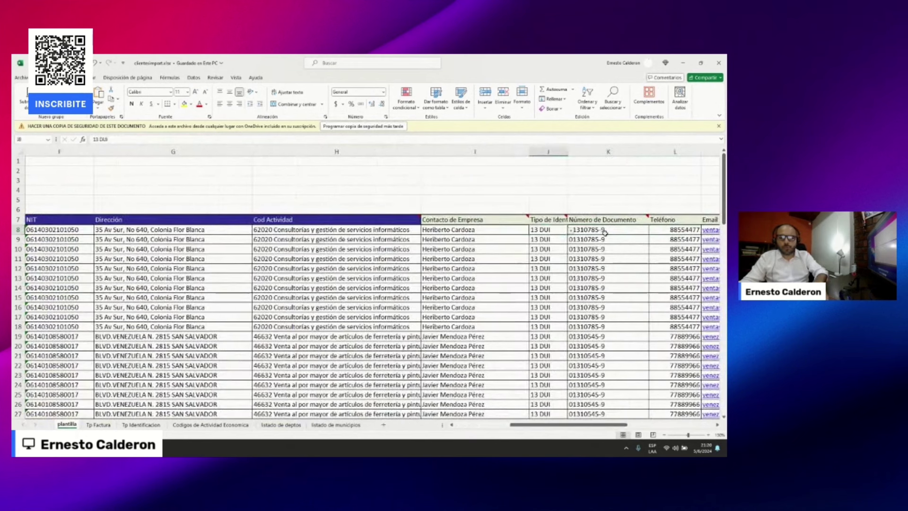
key(Left)
key(Left)
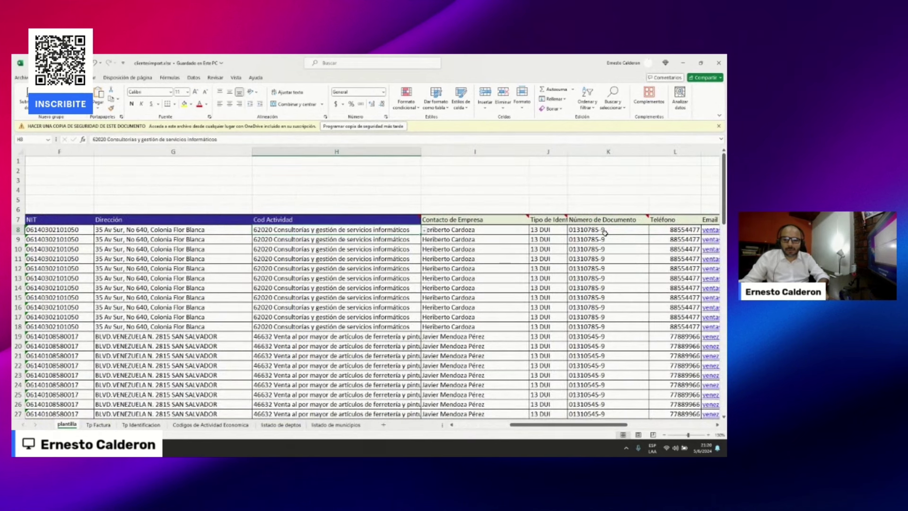
click(216, 425)
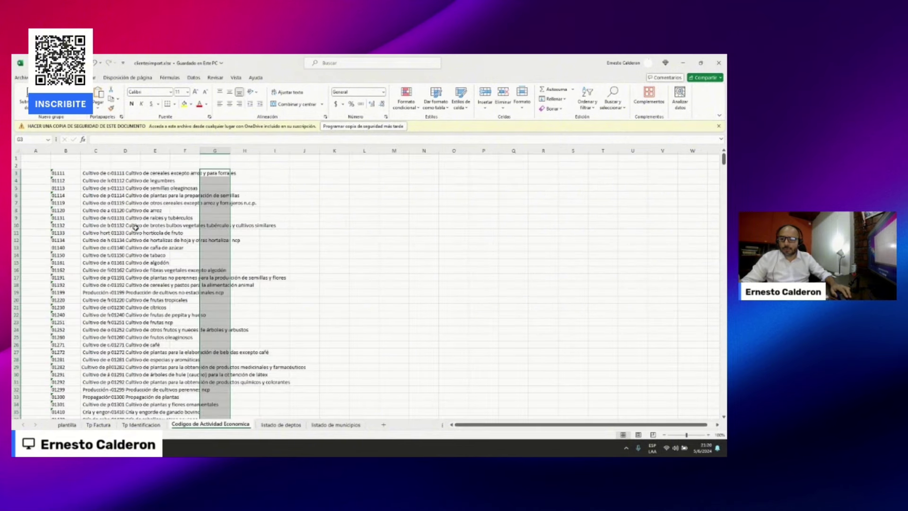
scroll(135, 227, down, 5)
scroll(123, 241, down, 5)
scroll(111, 258, down, 5)
scroll(99, 274, down, 4)
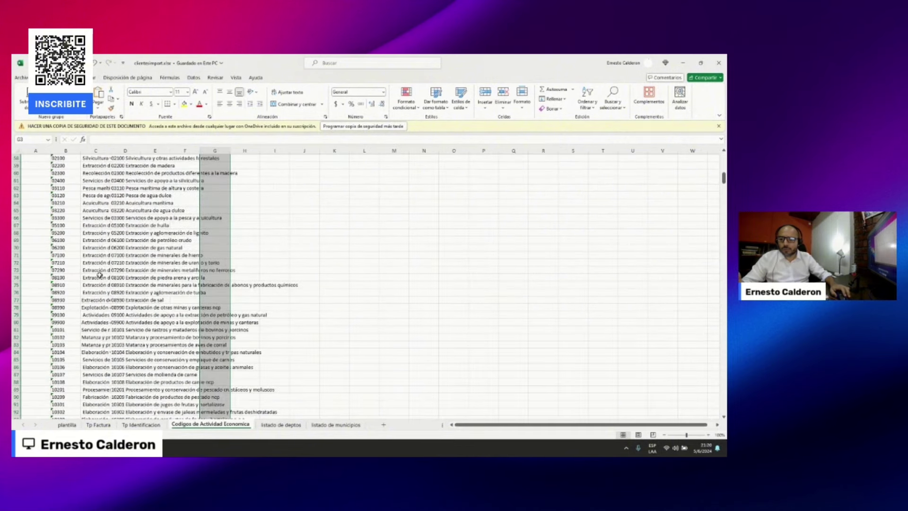
scroll(100, 274, up, 7)
scroll(99, 274, up, 7)
scroll(100, 275, up, 5)
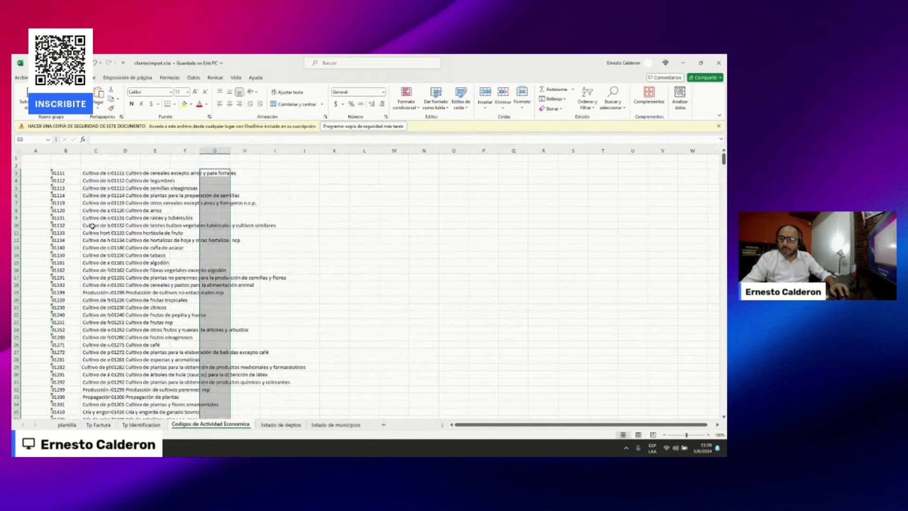
click(66, 424)
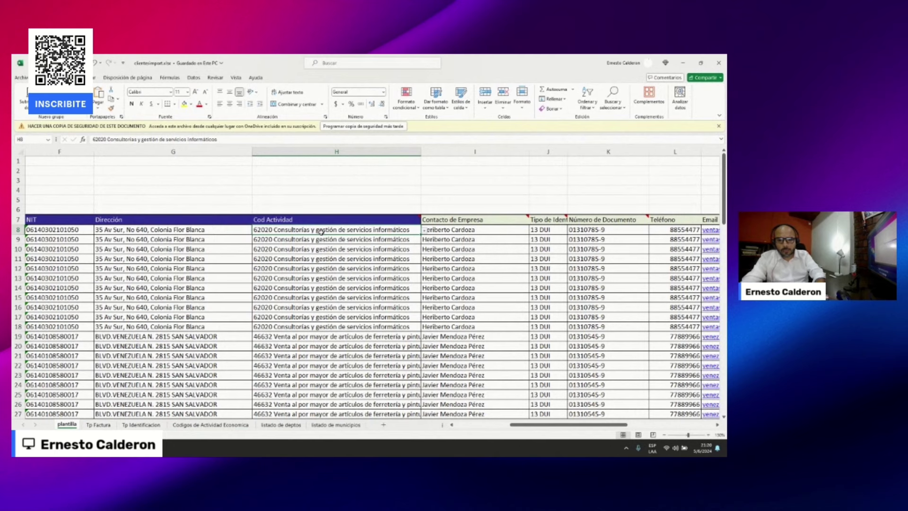
key(alt+Down)
key(Down)
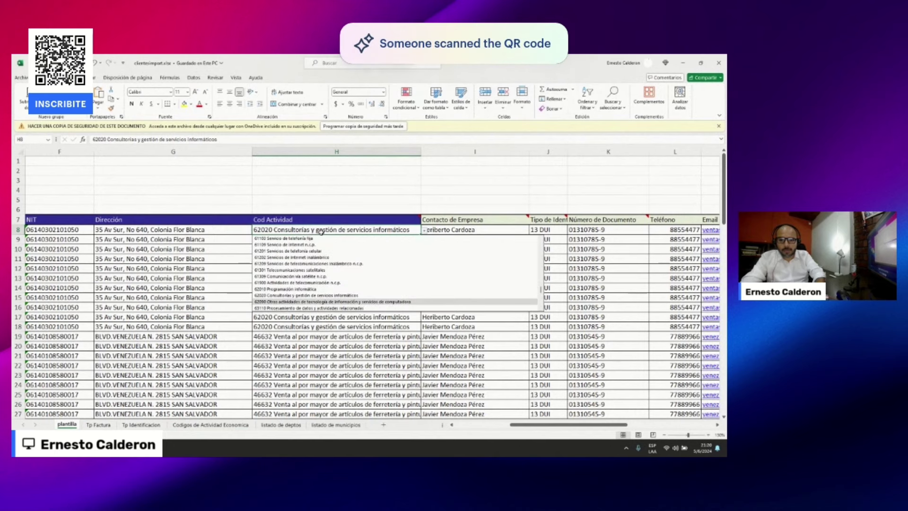
key(Up)
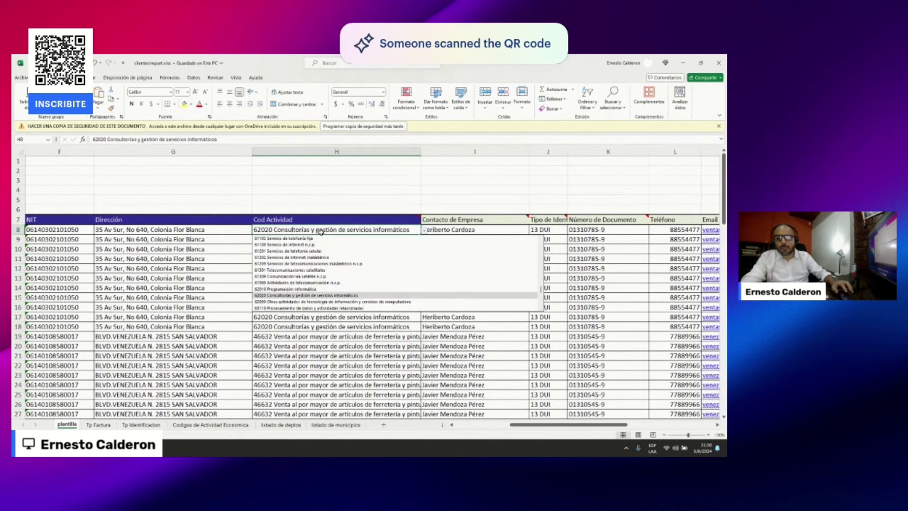
key(super+plus)
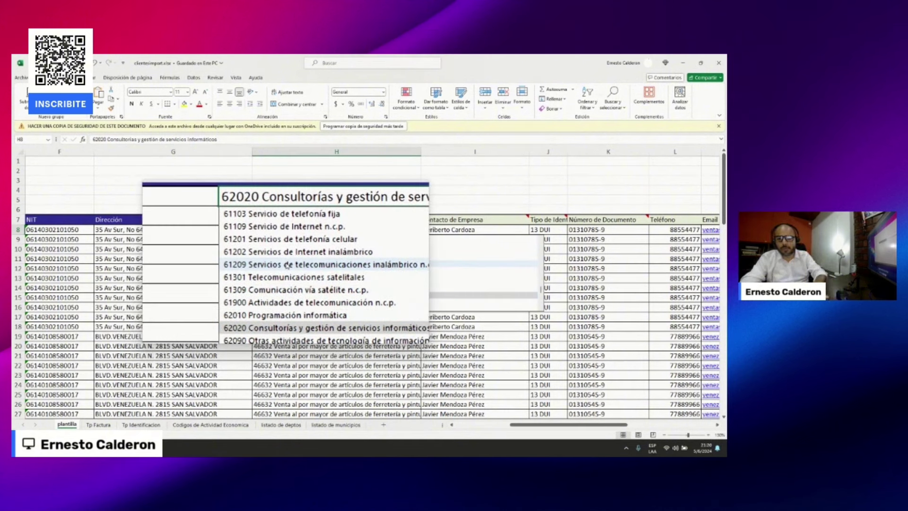
scroll(286, 265, up, 1)
key(Escape)
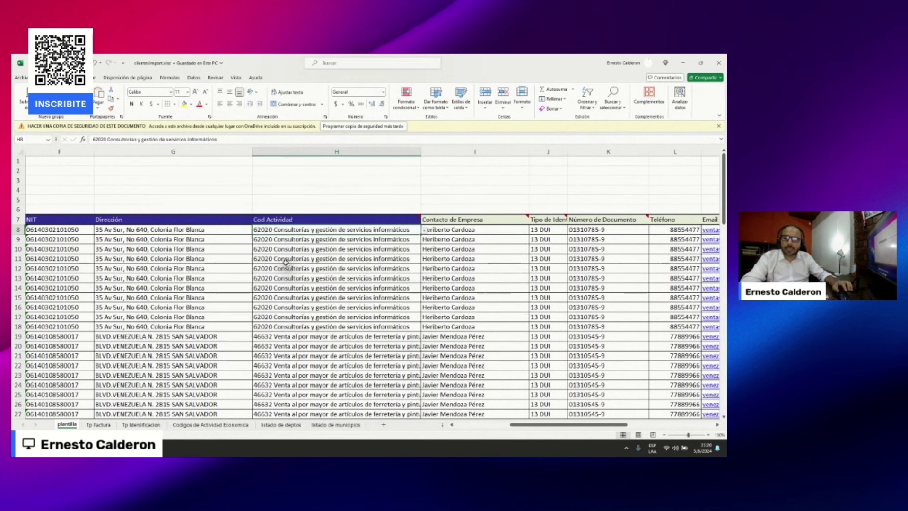
key(Right)
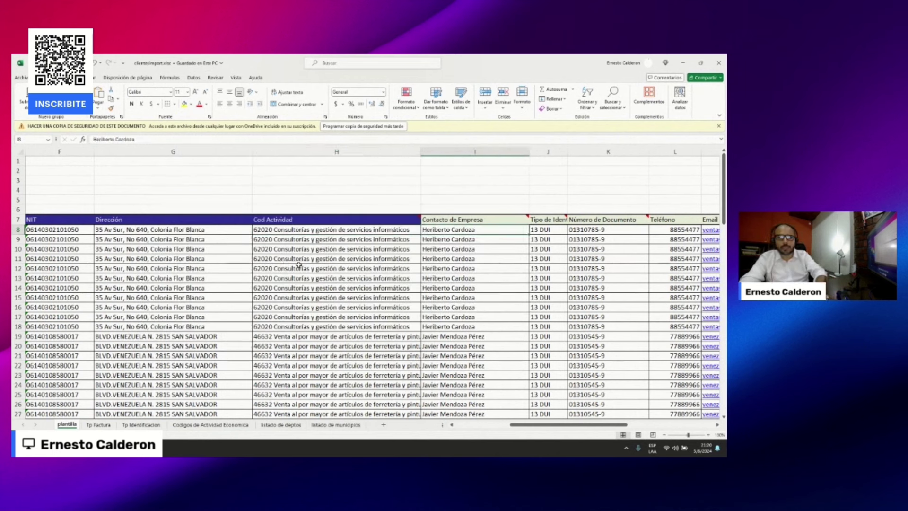
key(Right)
key(Right)
key(Right)
key(Left)
key(Left)
key(Left)
key(Left)
key(Left)
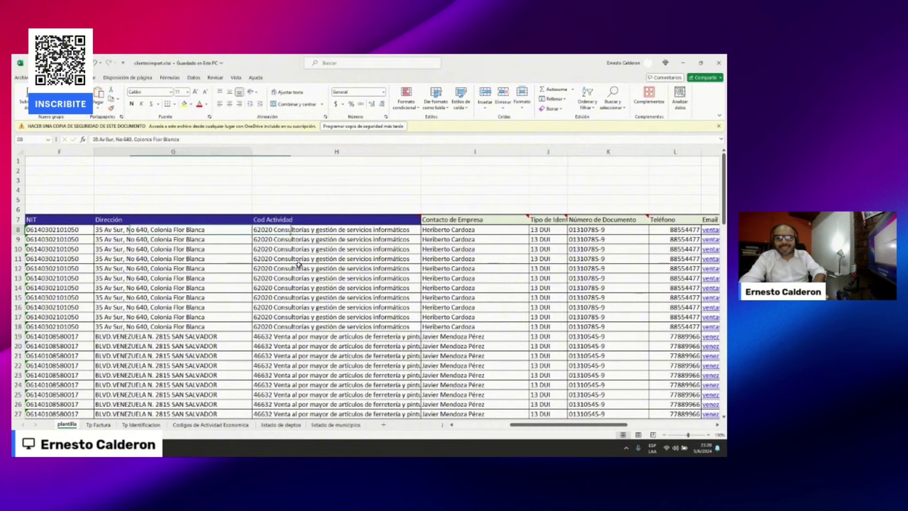
key(Left)
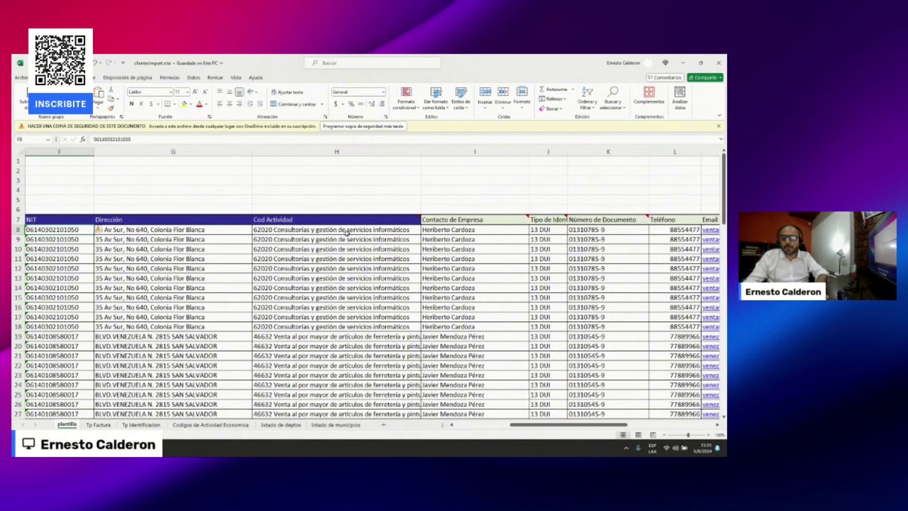
key(Left)
key(Left)
key(Left)
key(Right)
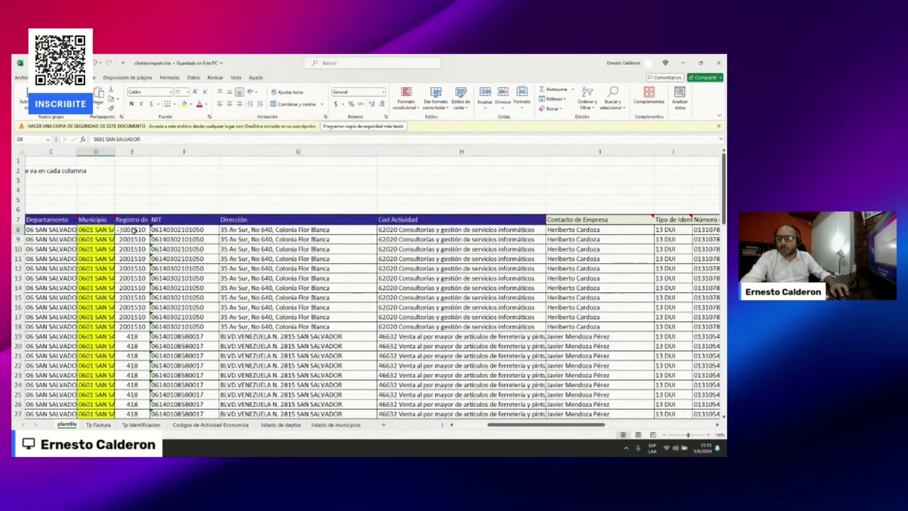
click(119, 230)
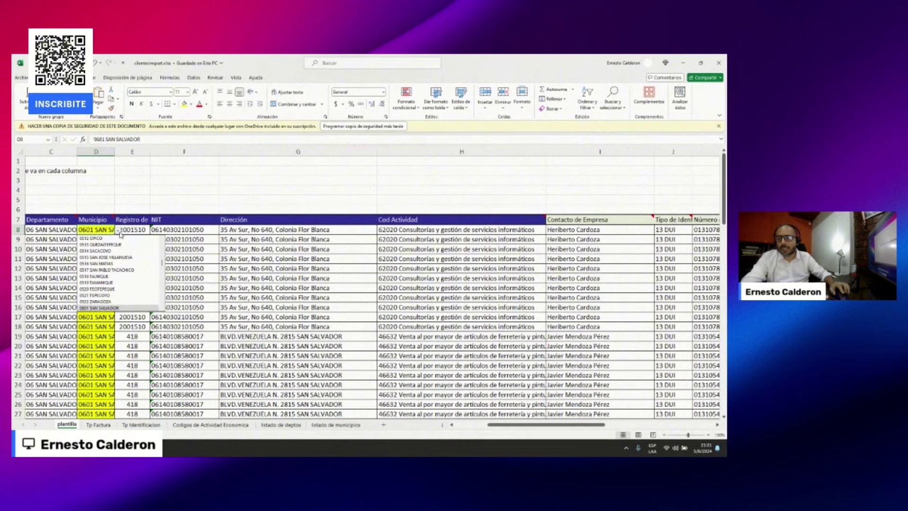
click(149, 230)
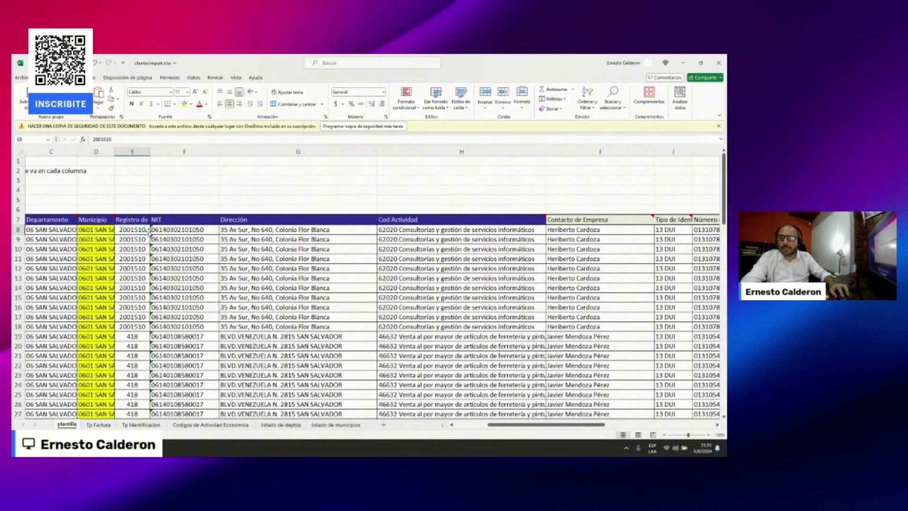
key(Right)
key(Right)
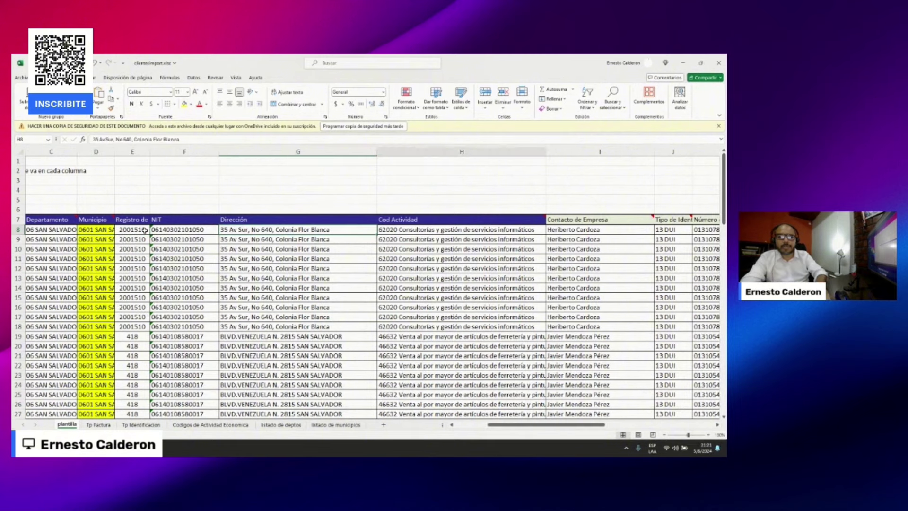
key(Right)
key(Right)
key(Right)
key(Right)
key(Right)
key(Right)
key(Right)
key(Right)
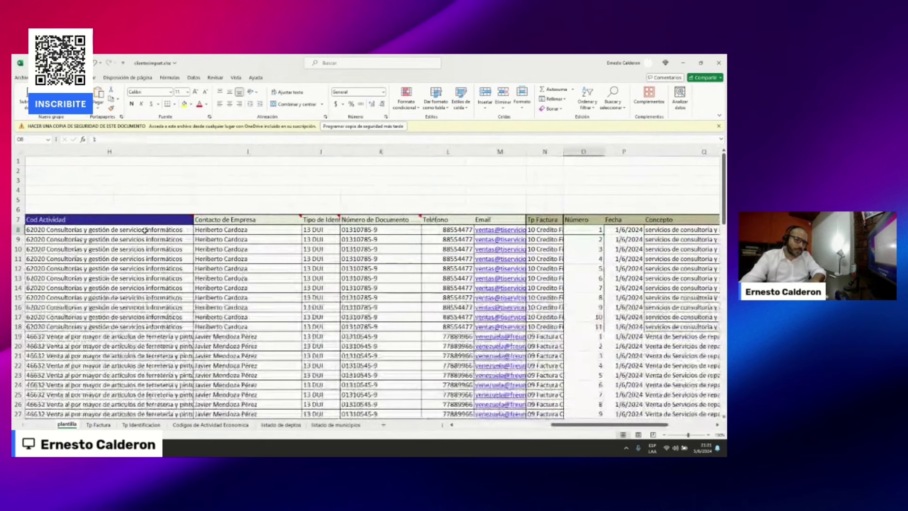
key(Right)
key(Left)
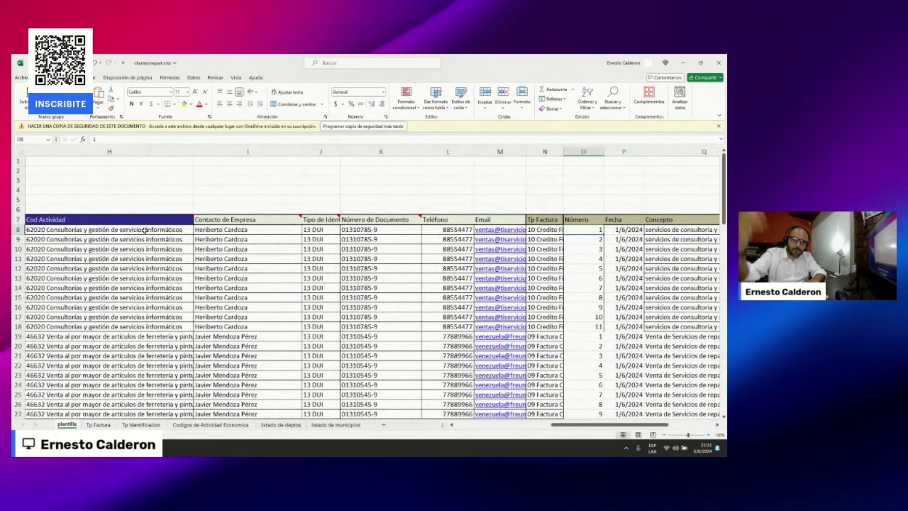
key(Right)
key(Right)
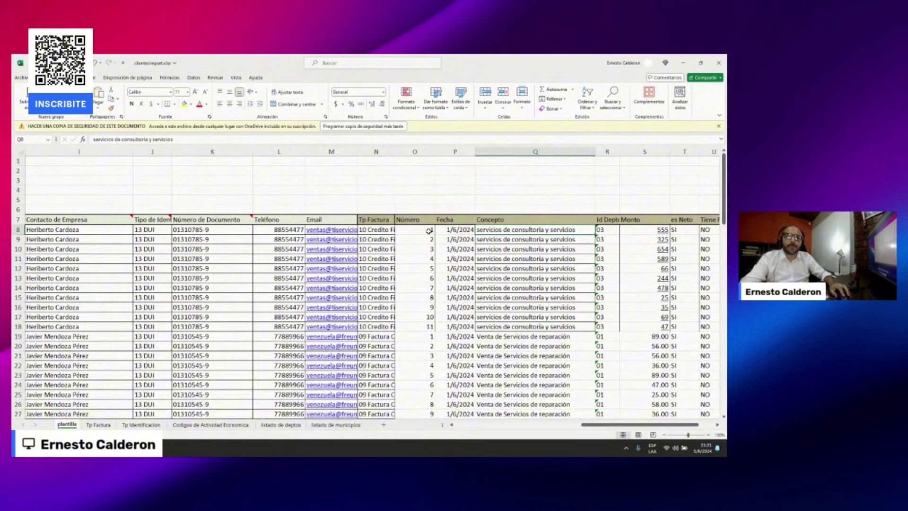
- Set O8 to 12 and make O9 the formula =O8+1, giving 13
drag(429, 230, 431, 327)
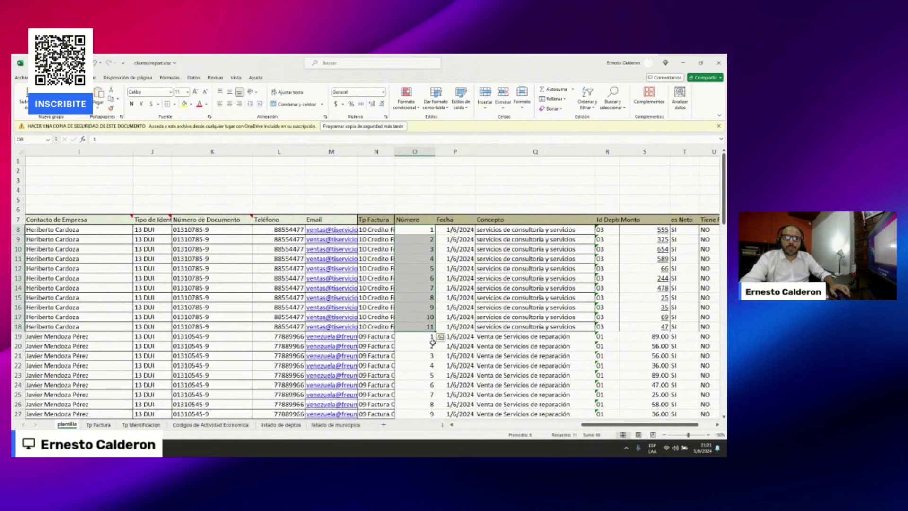
scroll(424, 376, down, 3)
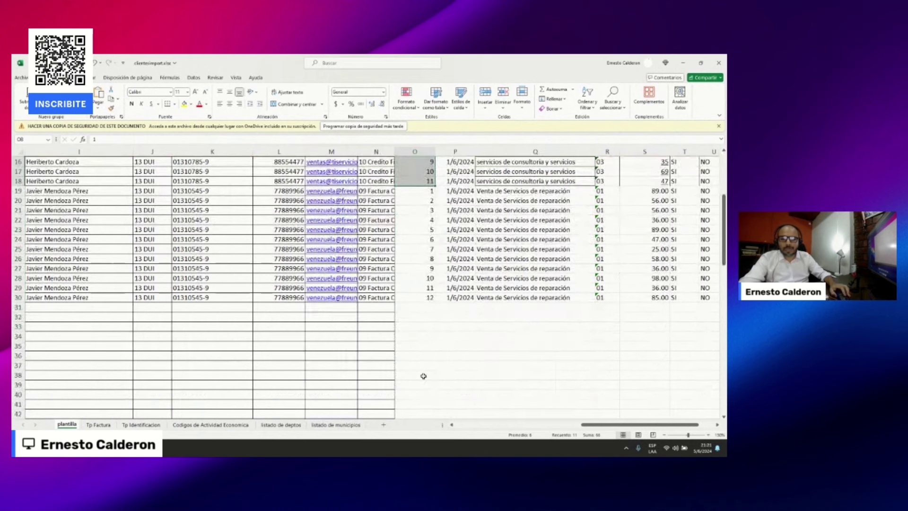
scroll(423, 376, up, 3)
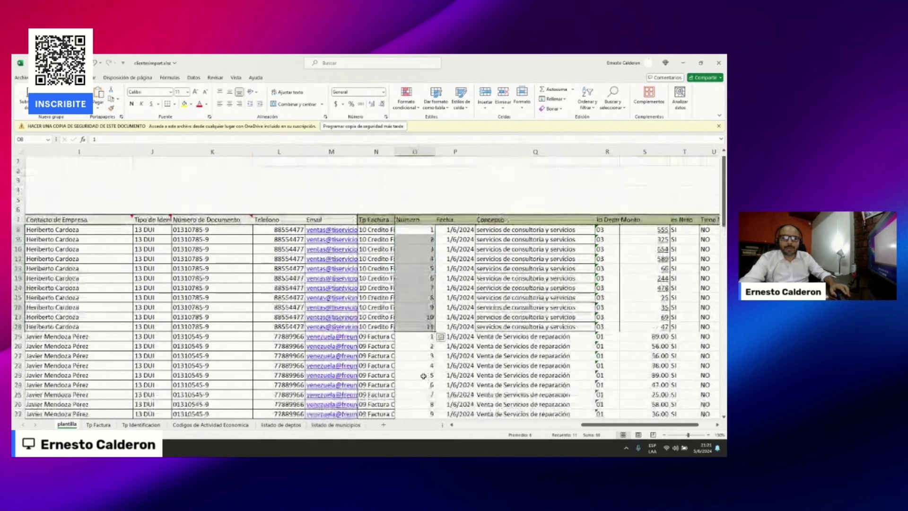
click(429, 231)
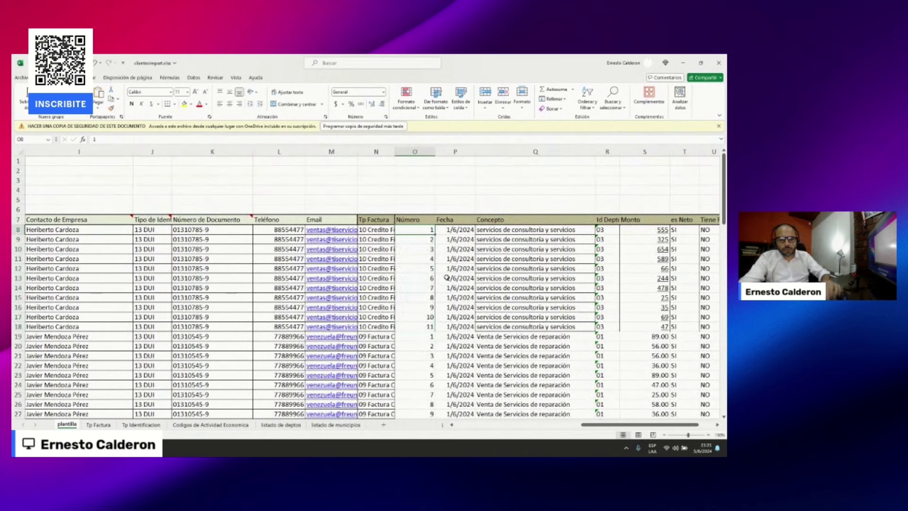
text(12)
key(Escape)
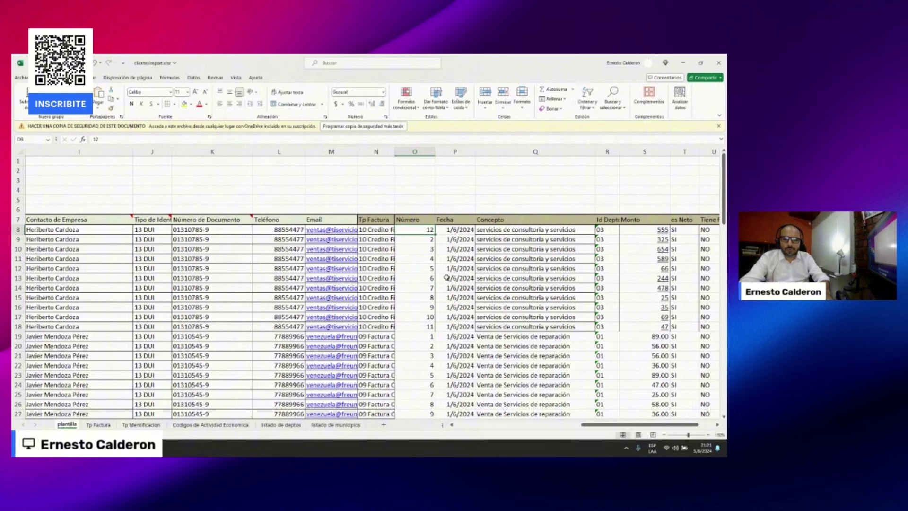
key(Down)
text(+)
key(Up)
text(+)
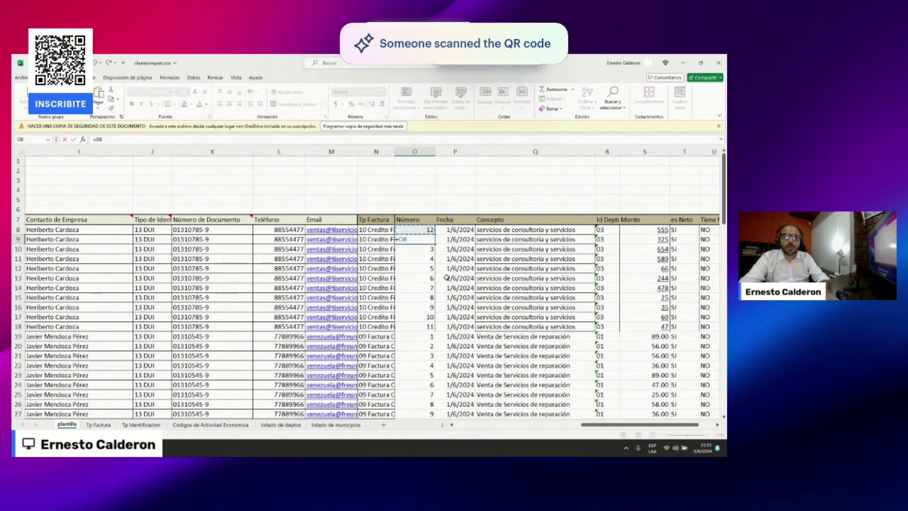
text(1)
key(Return)
- Copy the +1 formula into O10:O18 so invoice numbers run through 22
key(Up)
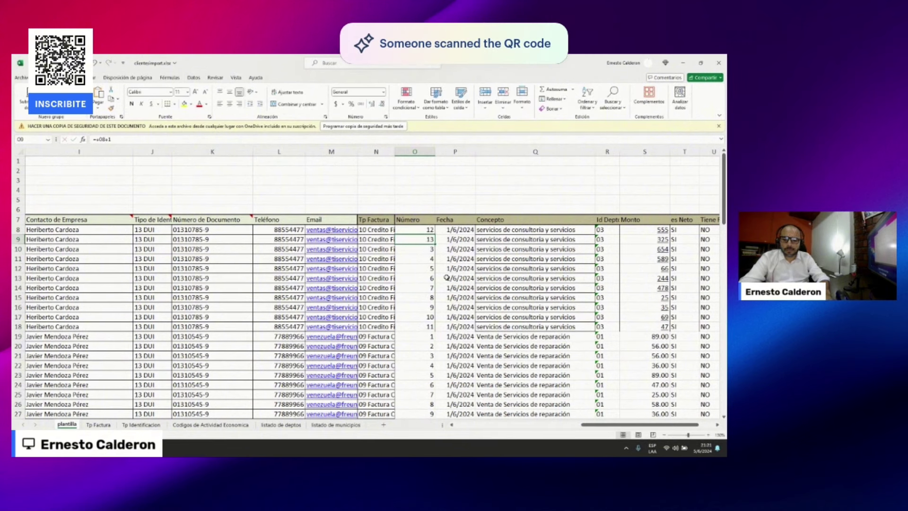
key(ctrl+c)
key(Down)
key(shift+Down)
key(shift+Down)
key(shift+Down)
key(shift+Down)
key(shift+Down)
key(shift+Down)
key(shift+Down)
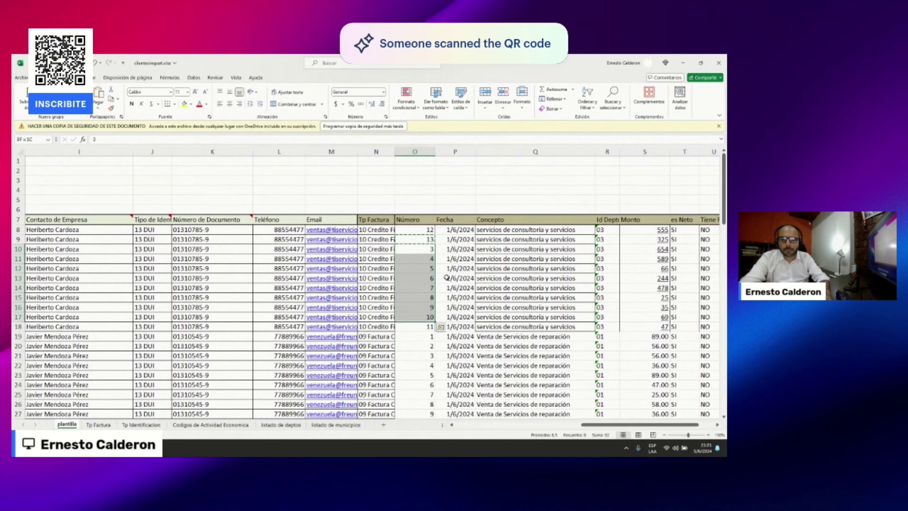
key(shift+Down)
key(ctrl+v)
key(Up)
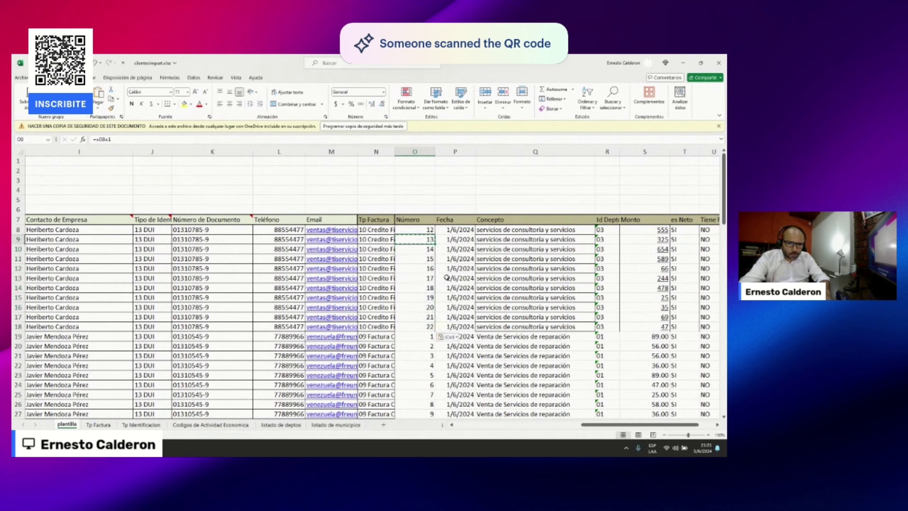
key(Escape)
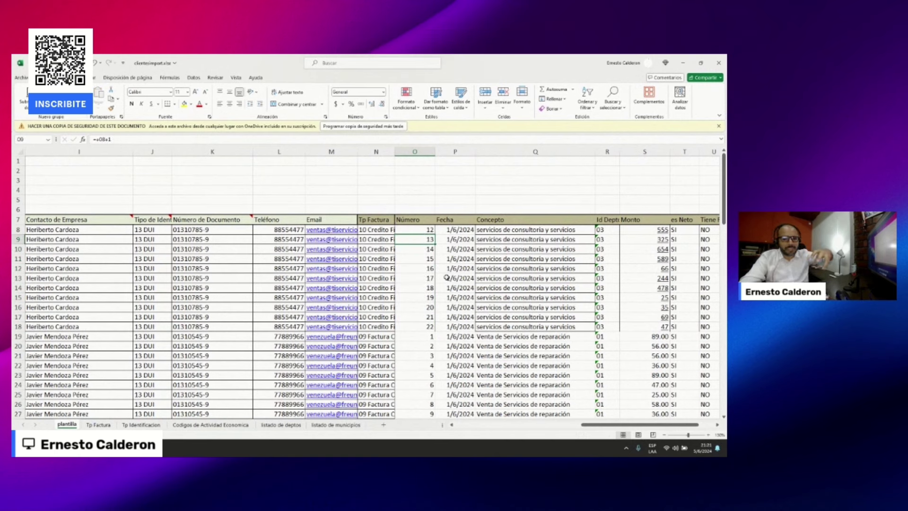
key(Right)
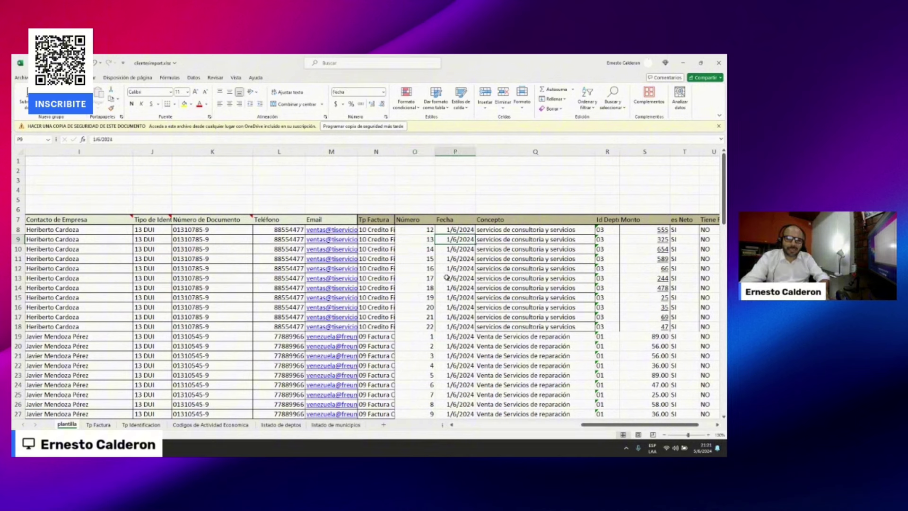
key(Up)
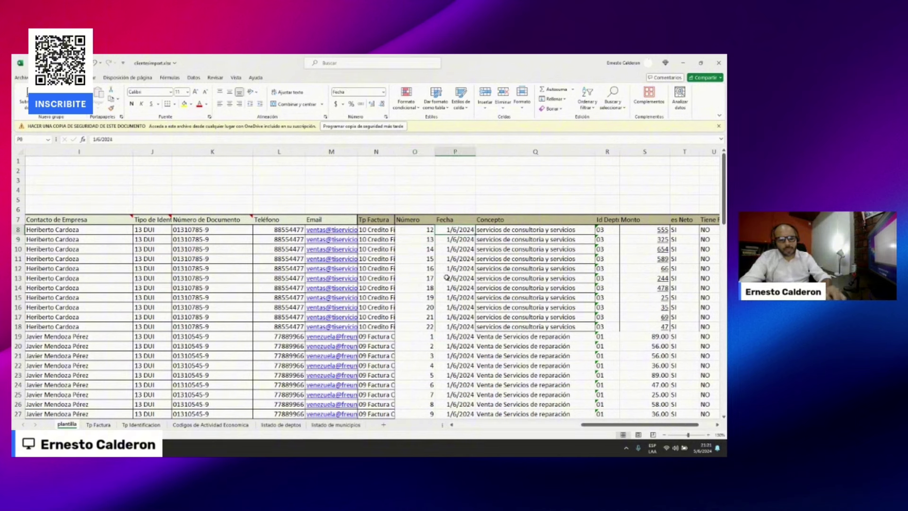
- Enter 5/6/2024 in P8 and copy it down to P9:P18
text(05/06)
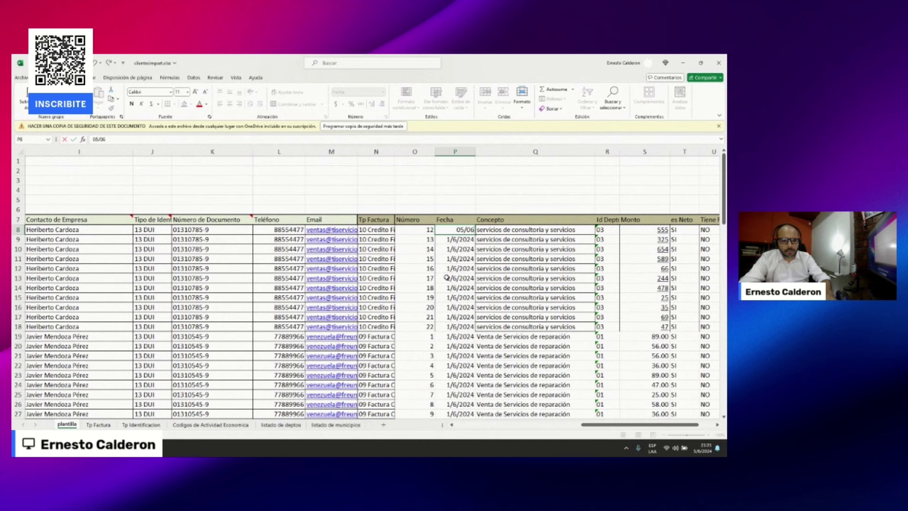
text(2024)
key(Return)
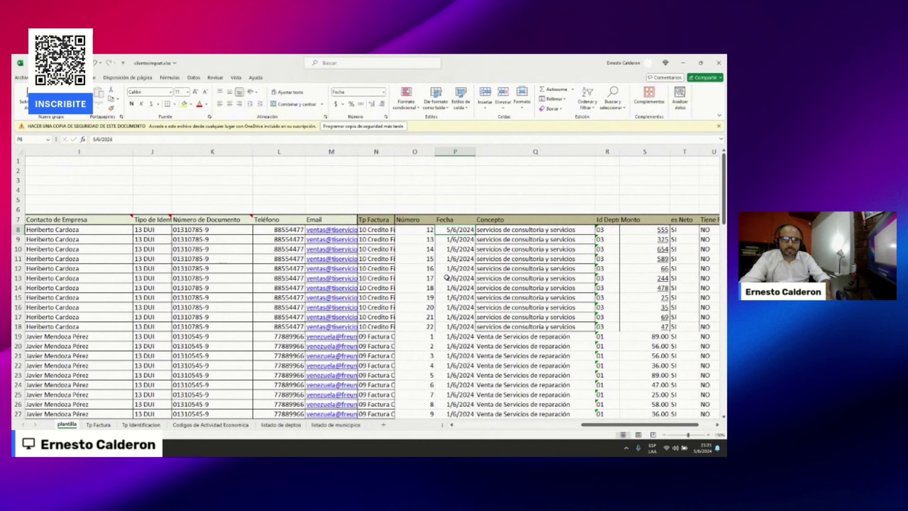
key(ctrl+c)
key(Down)
key(shift+Down)
key(shift+Down)
key(shift+Down)
key(shift+Down)
key(shift+Down)
key(shift+Down)
key(shift+Down)
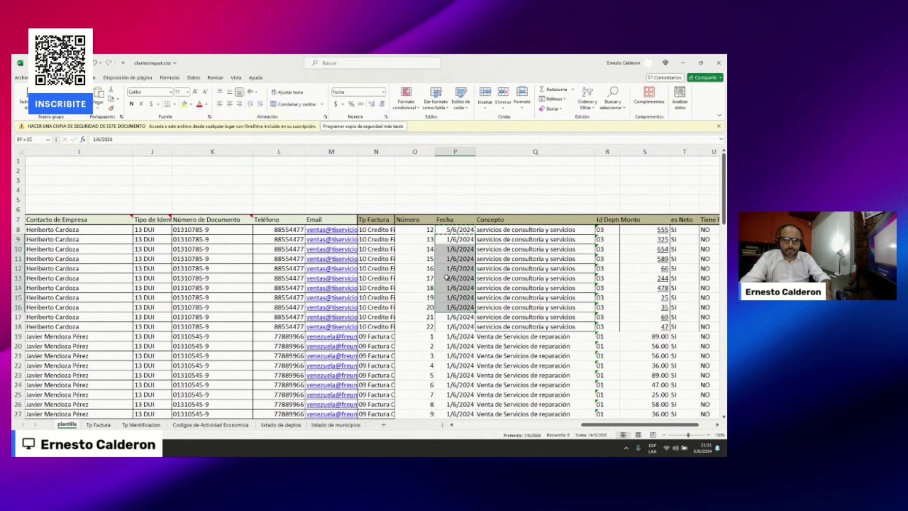
key(shift+Down)
key(shift+Down)
key(ctrl+v)
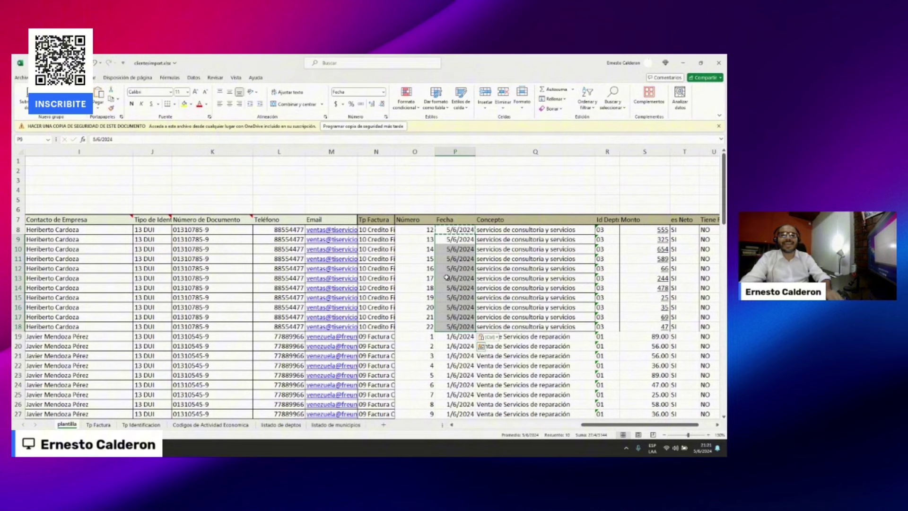
- Change the second row's concept in Q9 to 'concepto'
key(Right)
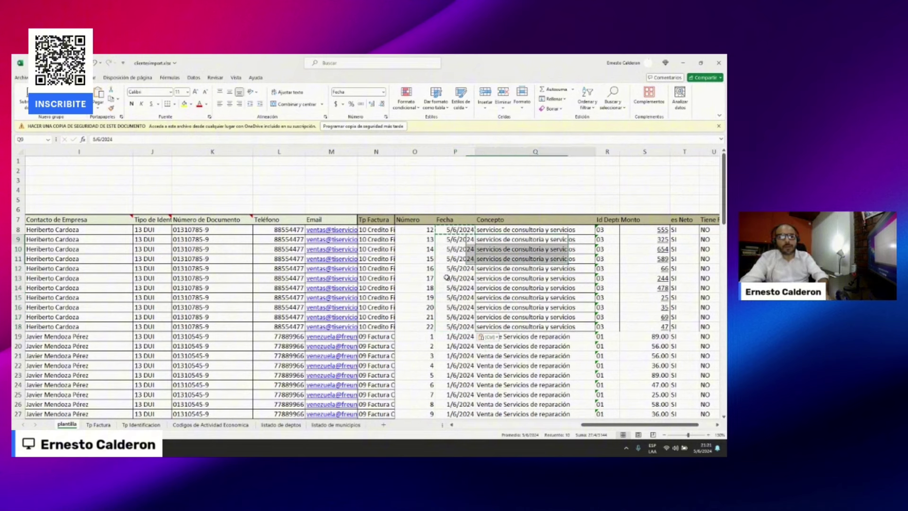
key(Right)
key(Right)
key(Right)
key(Left)
key(Left)
key(Left)
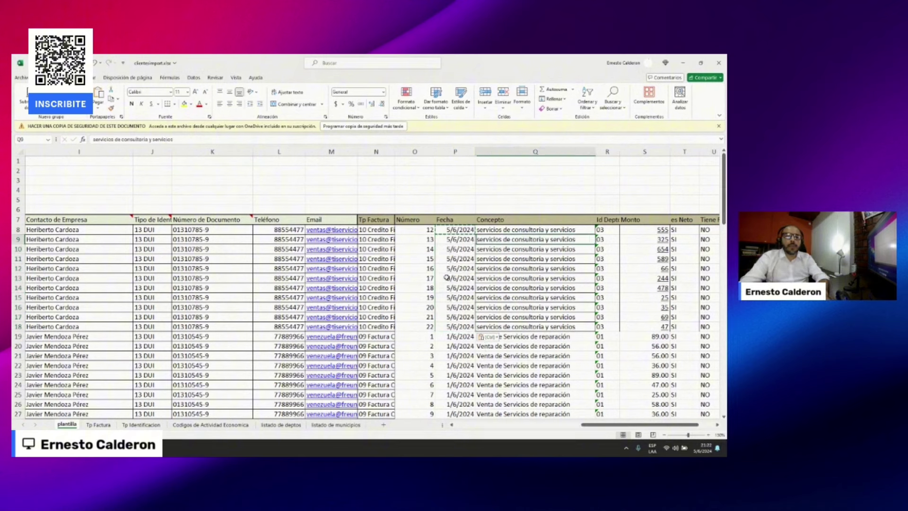
key(Up)
key(Down)
text(concep)
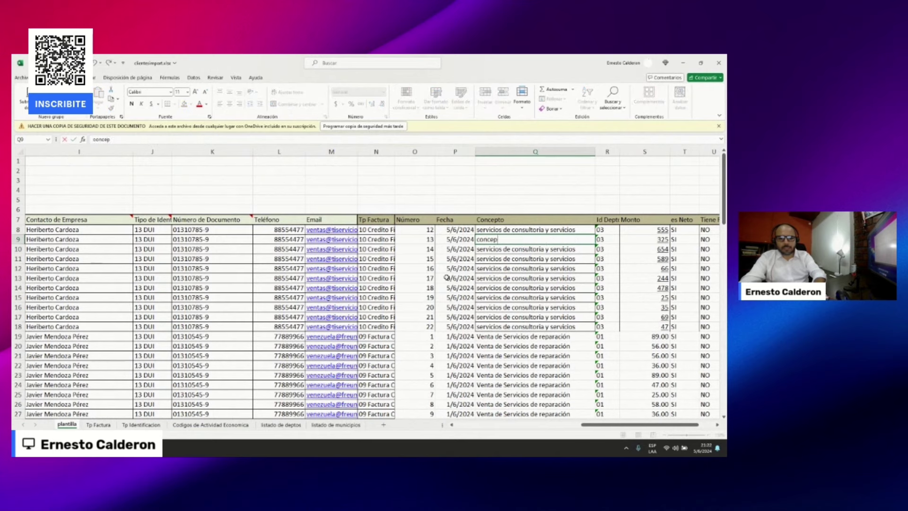
key(Return)
key(Up)
key(Right)
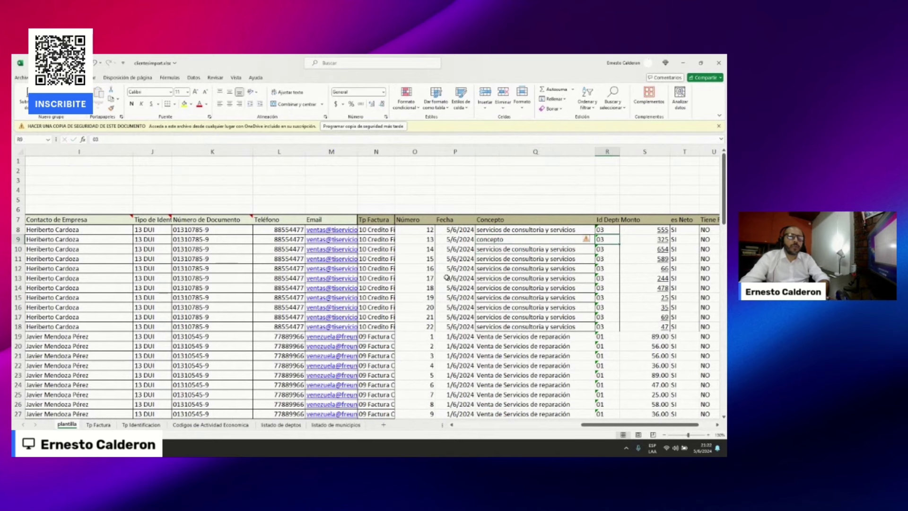
key(Right)
key(Right)
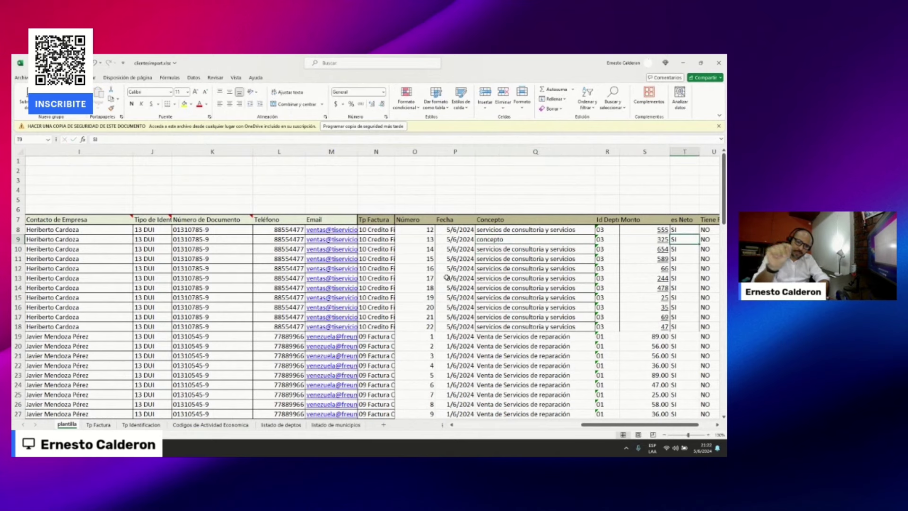
key(Right)
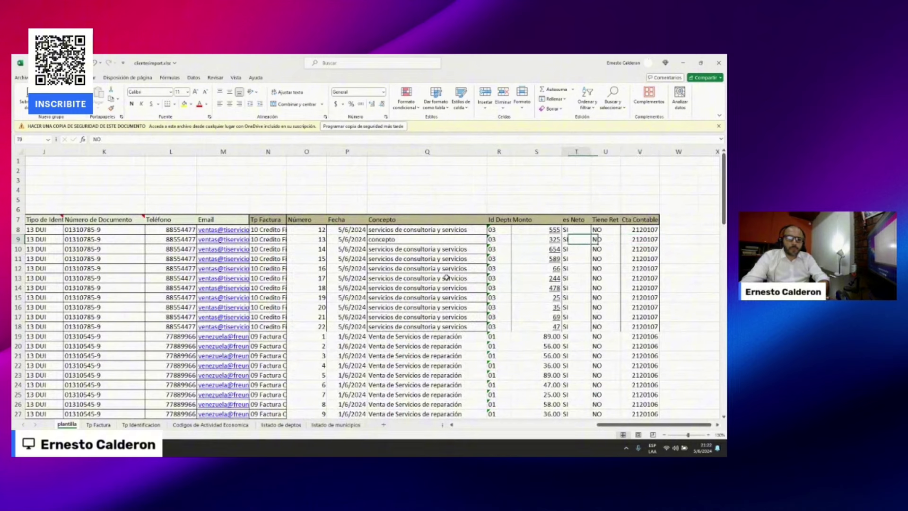
key(Left)
key(Up)
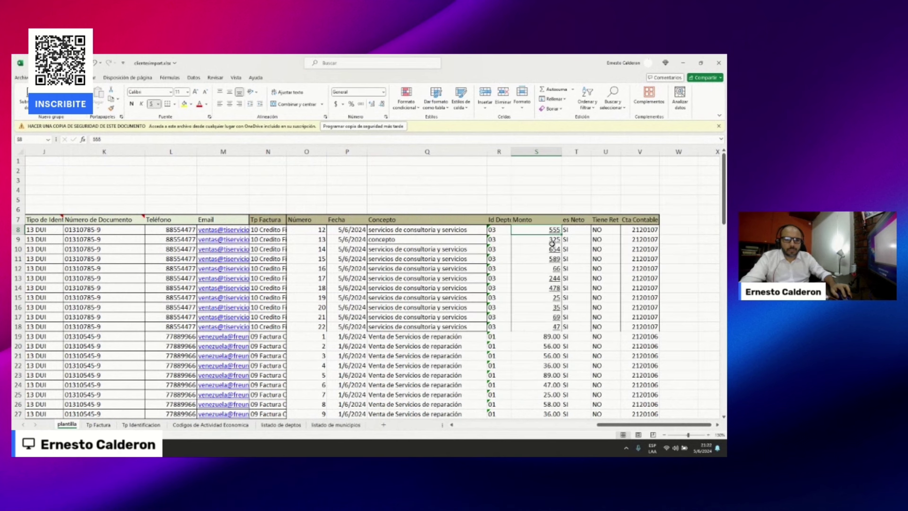
- Change the row 9 amount to 325.36 and the row 10 amount to 3369.69
click(553, 241)
double_click(552, 244)
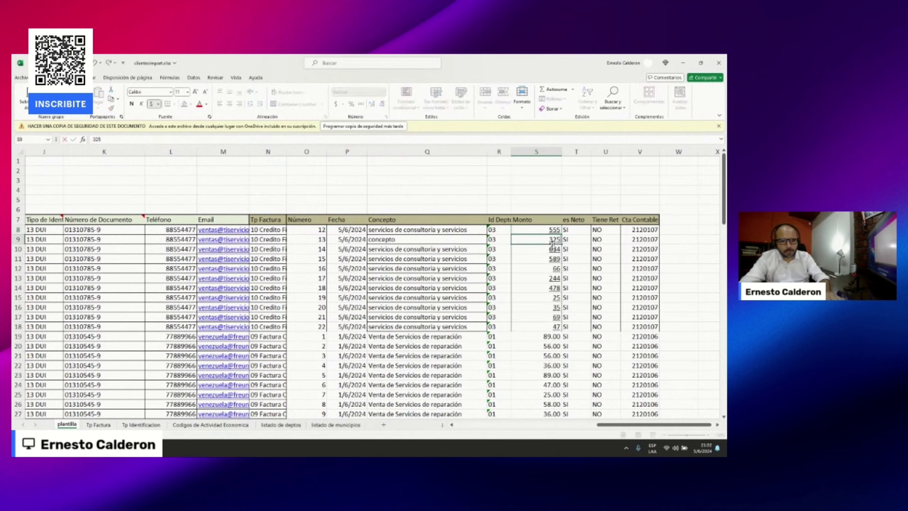
text(.36)
key(Return)
text(3)
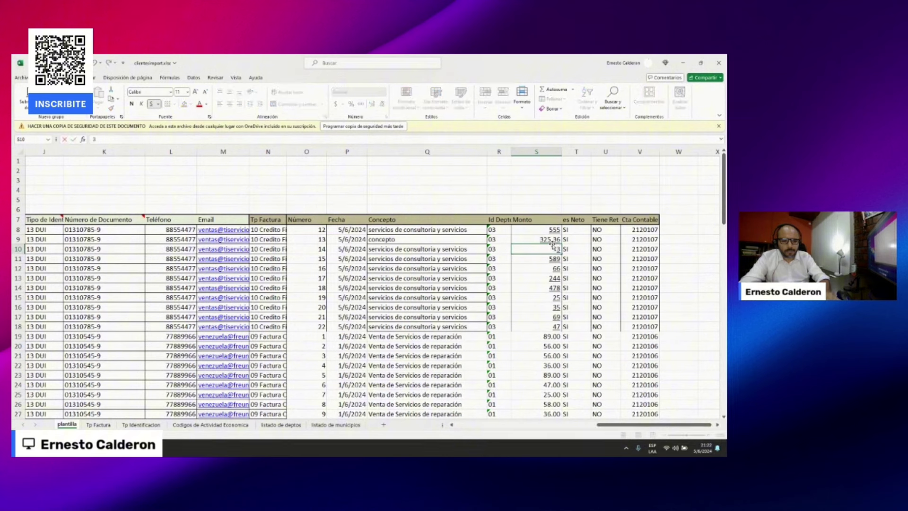
key(BackSpace)
key(BackSpace)
text(654)
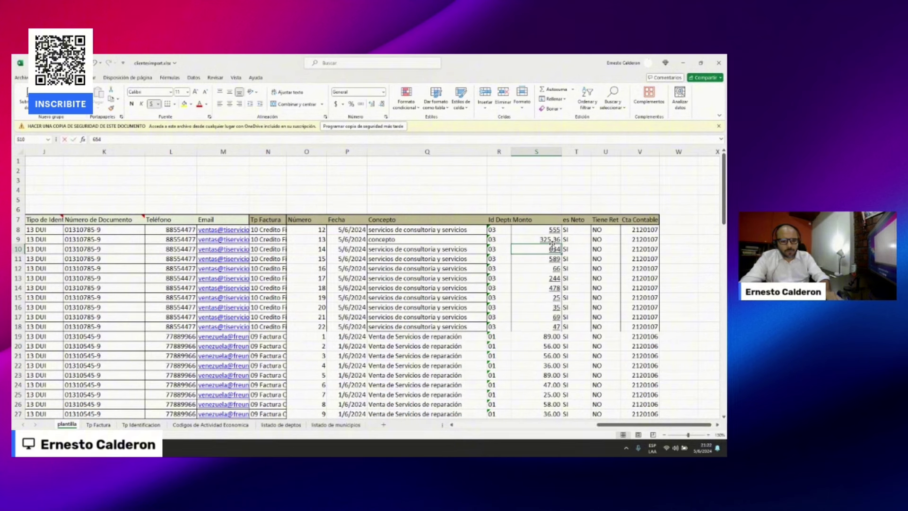
text(369.69)
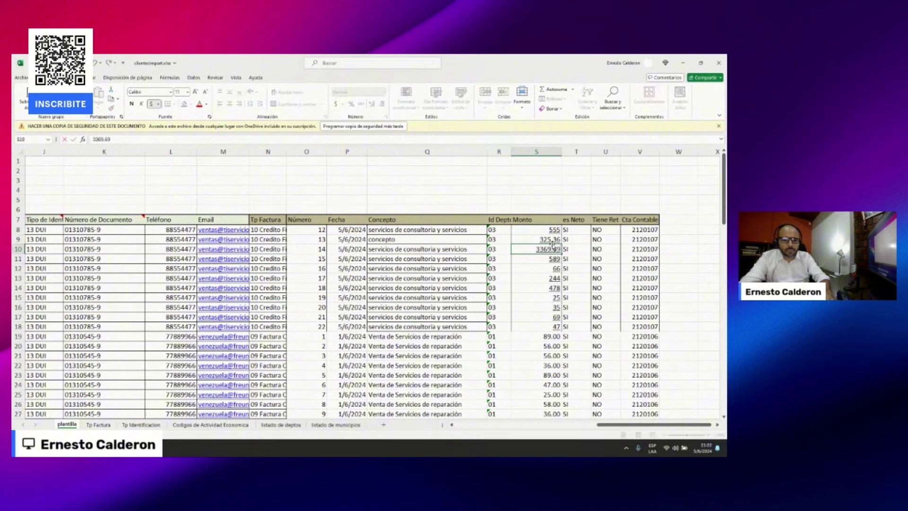
key(Return)
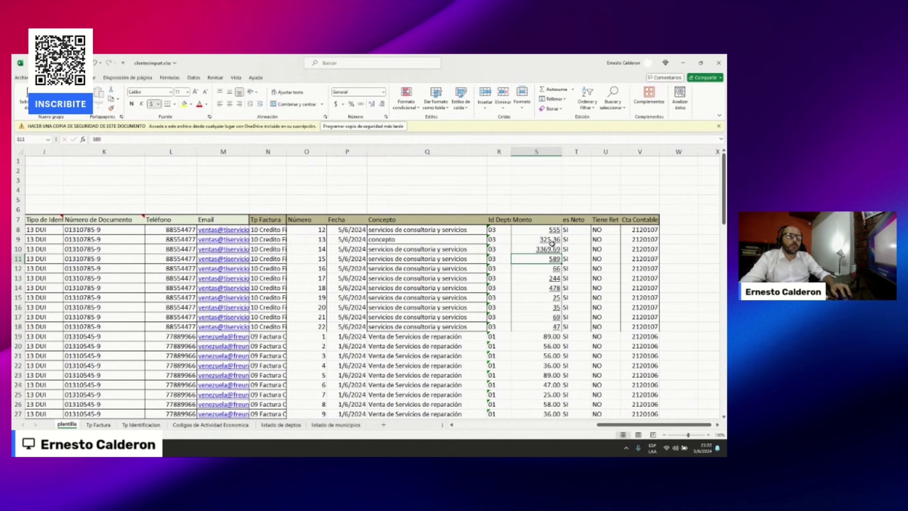
click(548, 278)
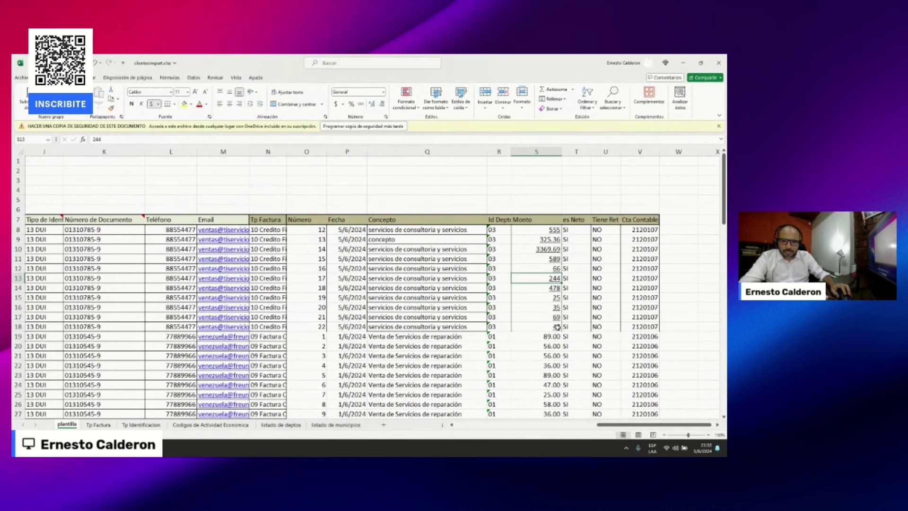
click(319, 338)
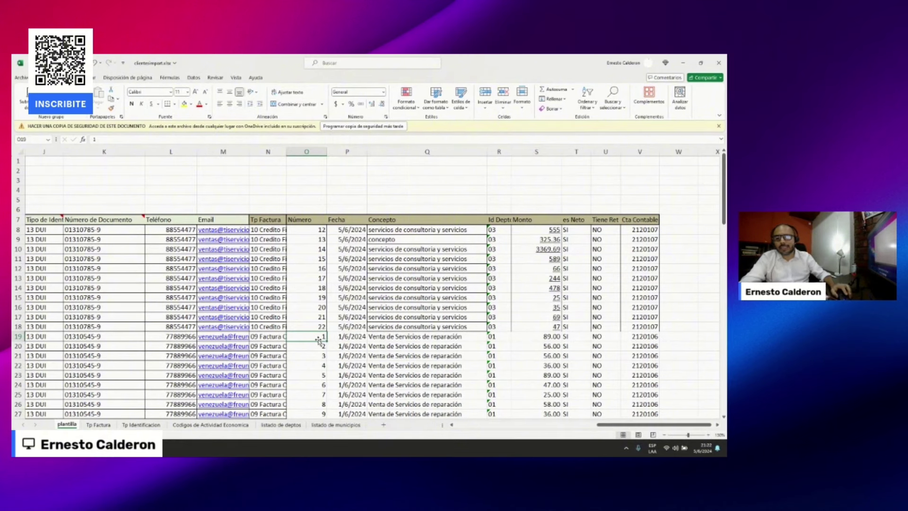
- Review the Factura rows' dates and numbers, then set O19 to 13
scroll(318, 339, down, 1)
scroll(319, 340, down, 1)
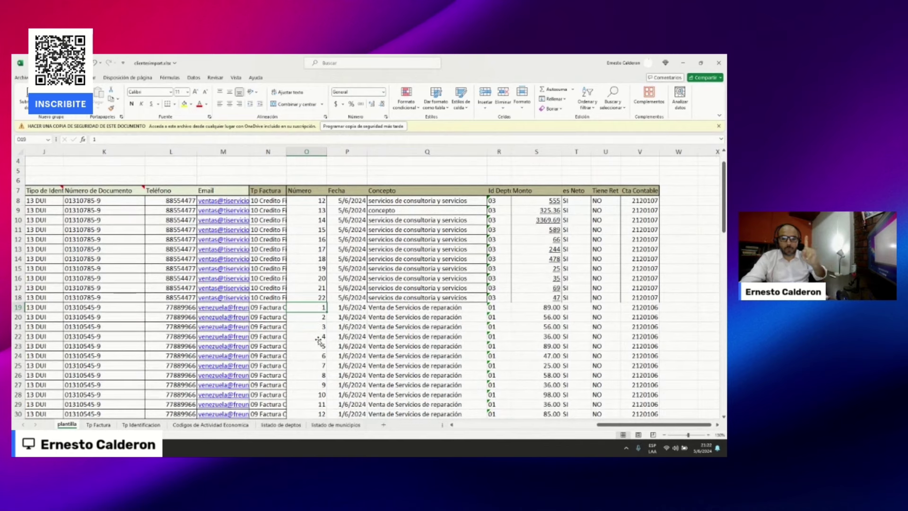
scroll(319, 341, up, 1)
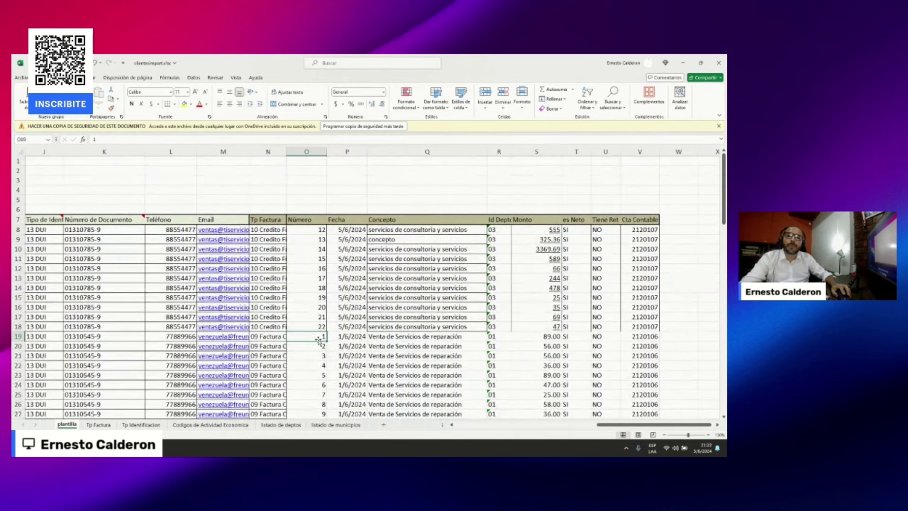
click(347, 336)
click(315, 336)
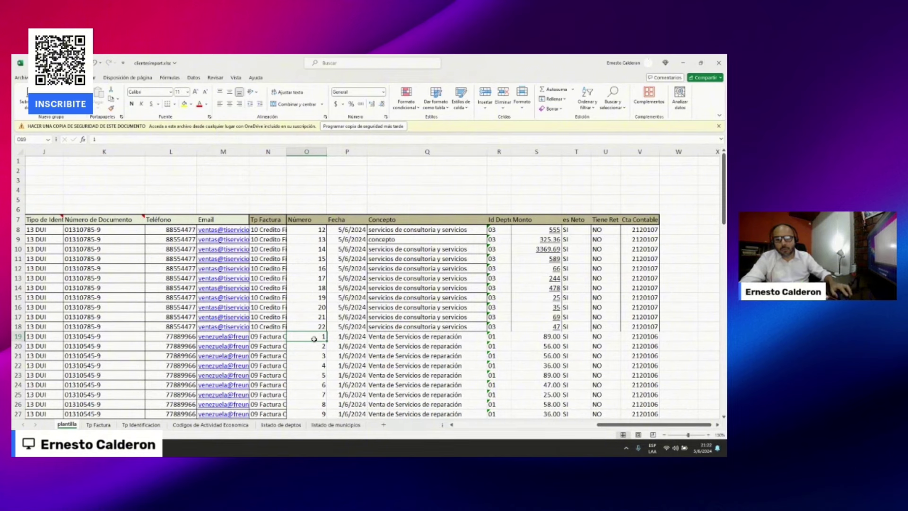
scroll(314, 339, down, 1)
scroll(317, 359, down, 1)
click(321, 384)
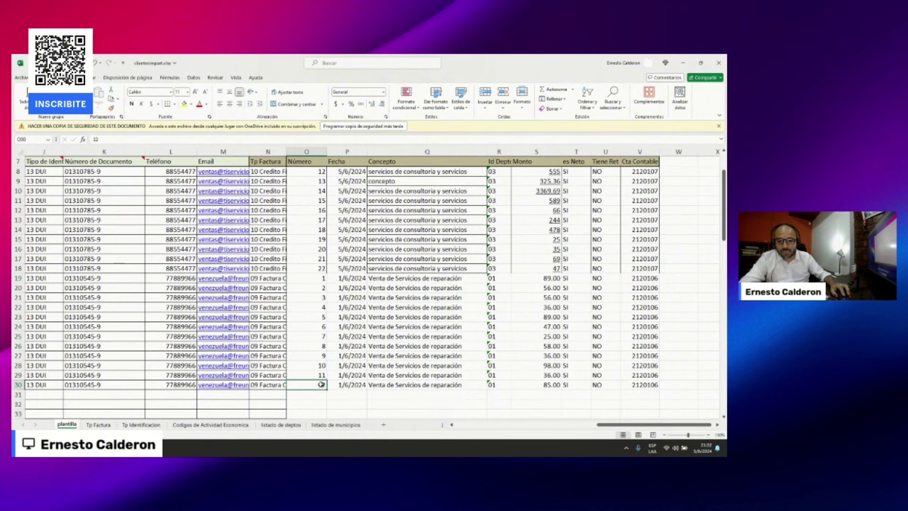
click(318, 278)
text(3)
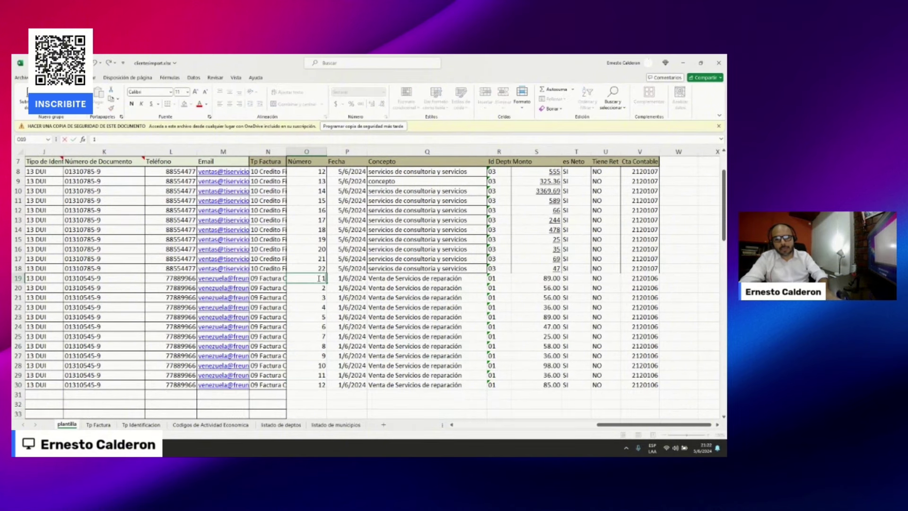
key(Return)
- Fill O20:O30 with the +1 increment formula so numbers run up to 24
text(+)
click(319, 278)
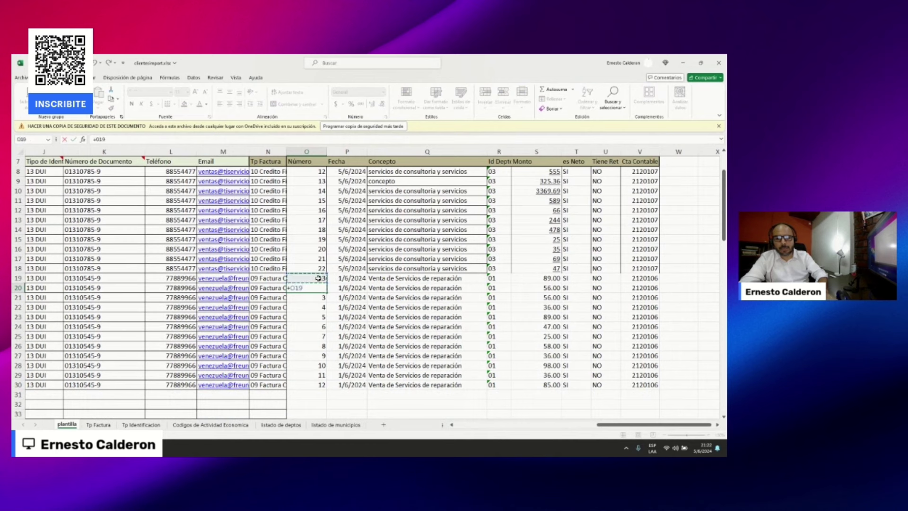
text(+1)
key(Return)
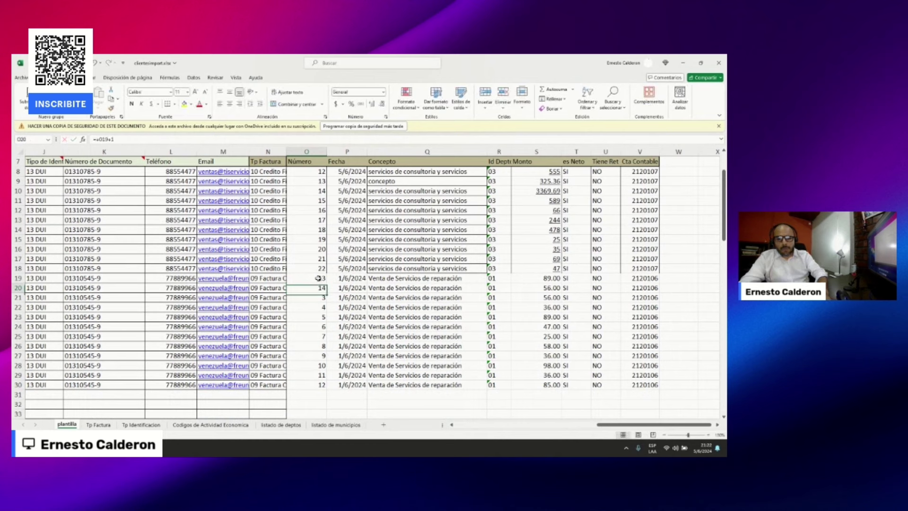
key(Up)
key(ctrl+c)
key(Down)
key(shift+Down)
key(shift+Down)
key(shift+Down)
key(shift+Down)
key(shift+Down)
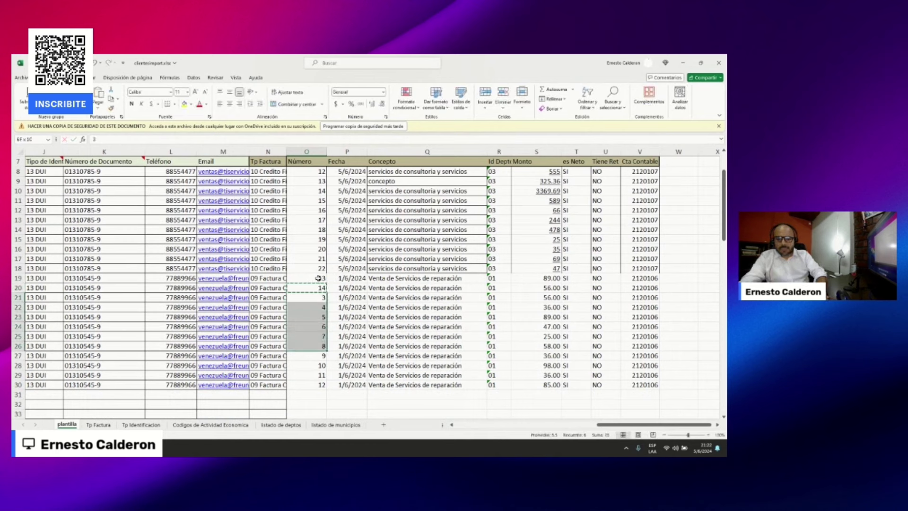
key(shift+Down)
key(shift+Down)
key(shift+Down)
key(shift+Down)
key(ctrl+v)
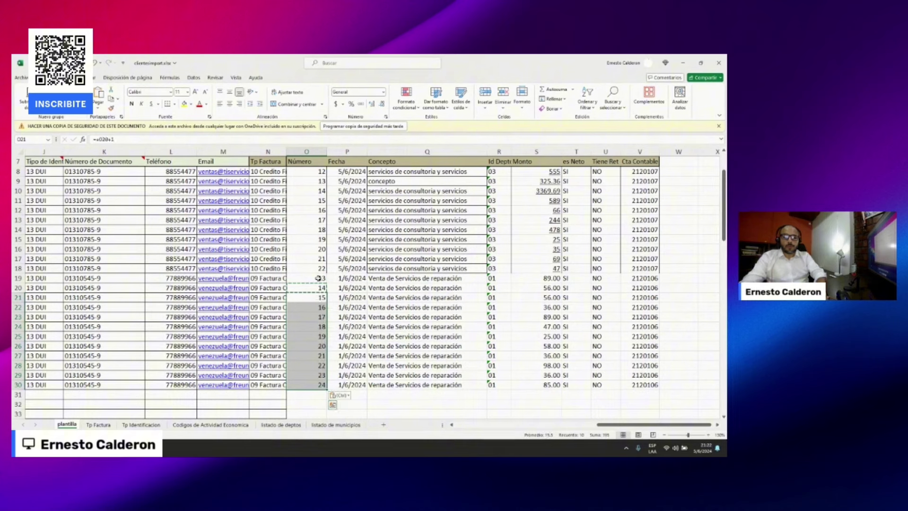
key(Escape)
click(318, 278)
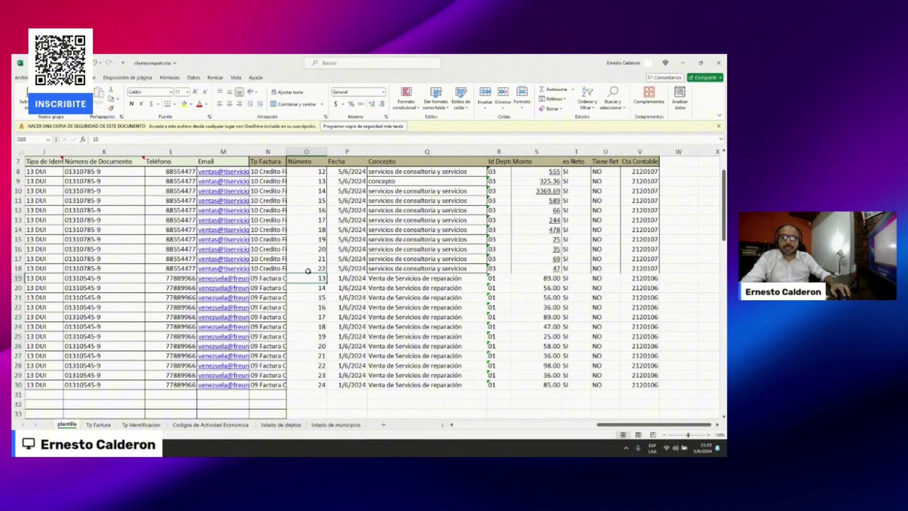
click(276, 173)
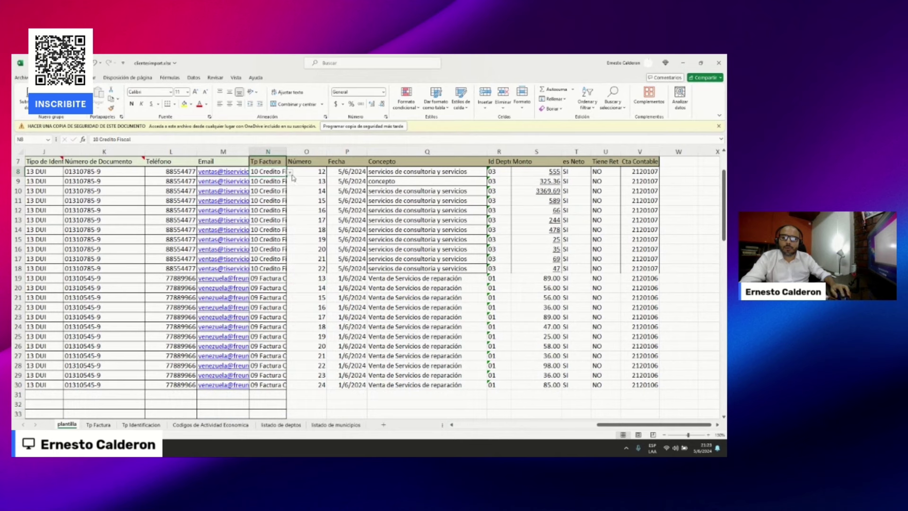
click(290, 173)
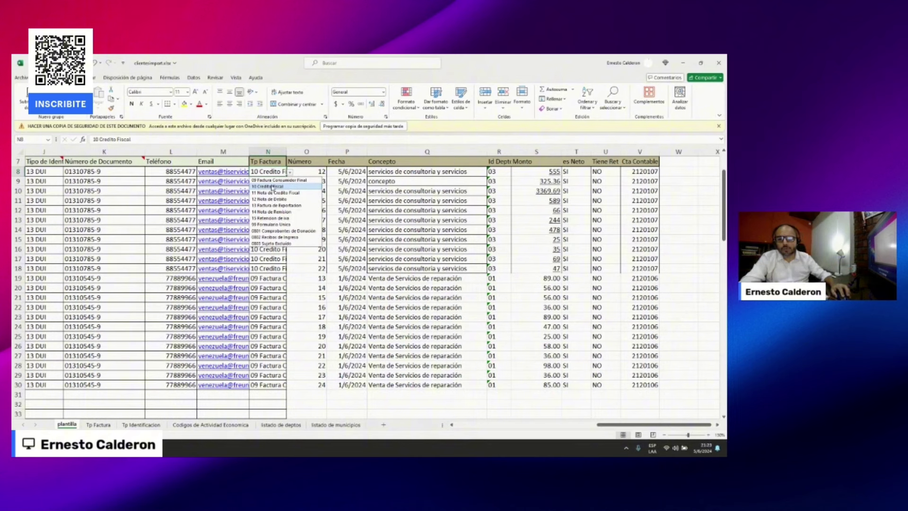
click(270, 187)
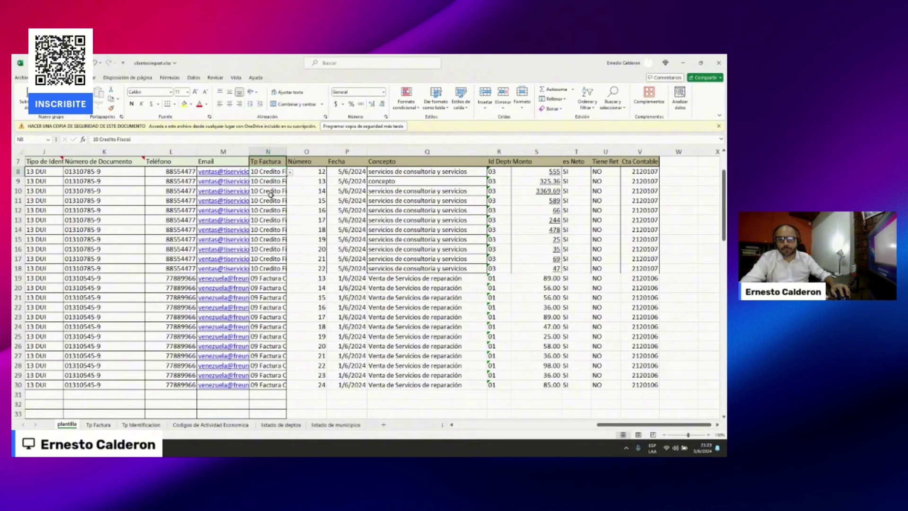
click(273, 286)
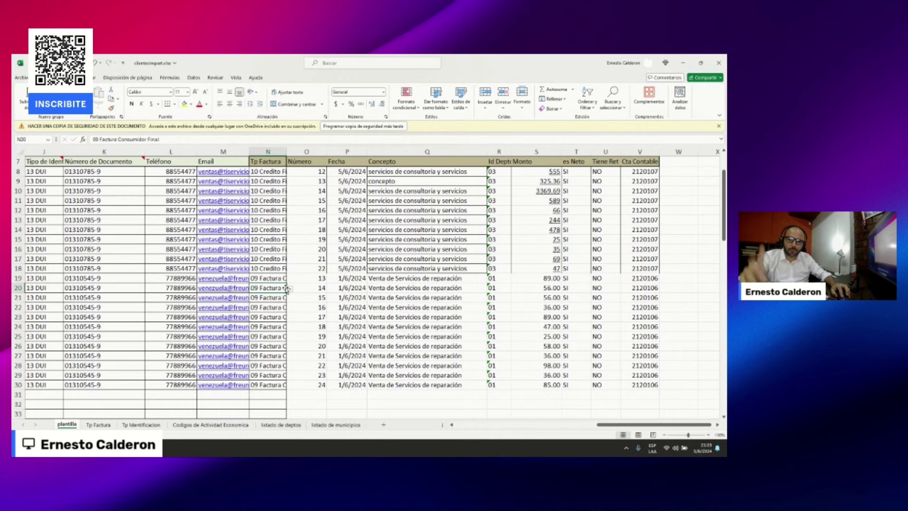
click(290, 288)
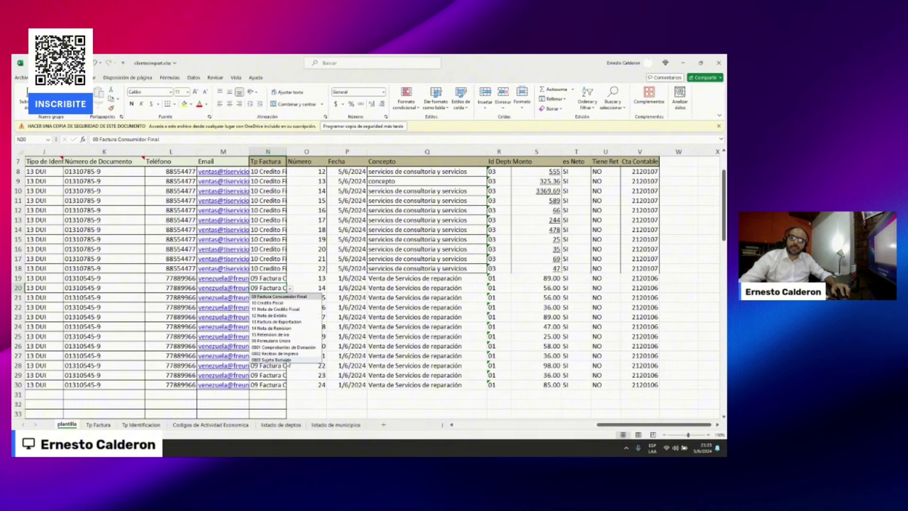
click(278, 296)
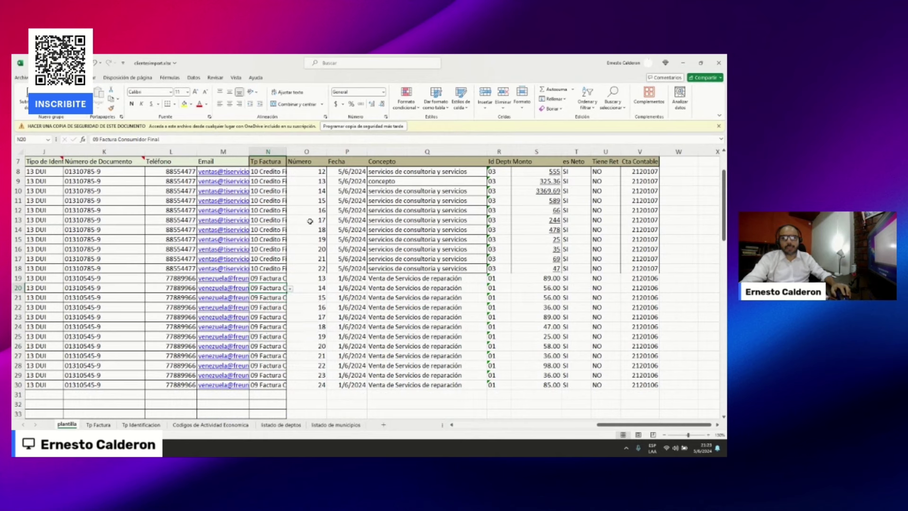
click(277, 278)
click(288, 280)
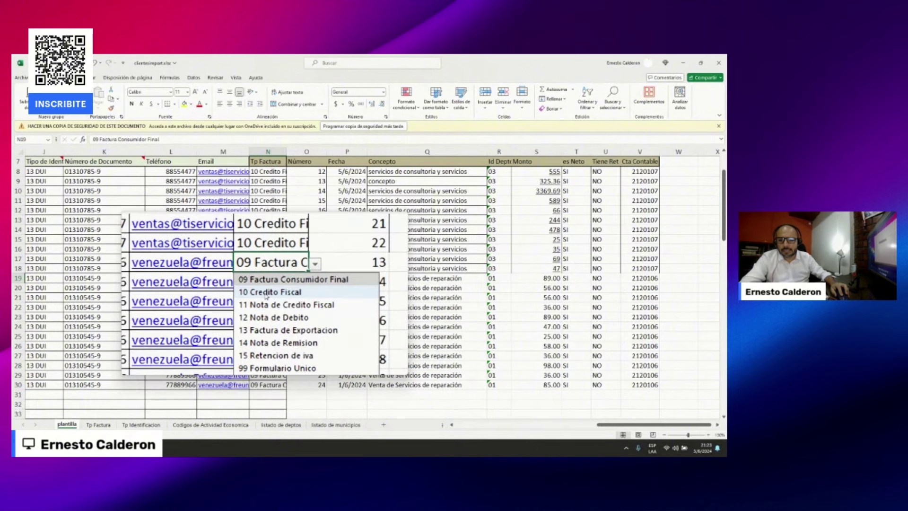
key(Escape)
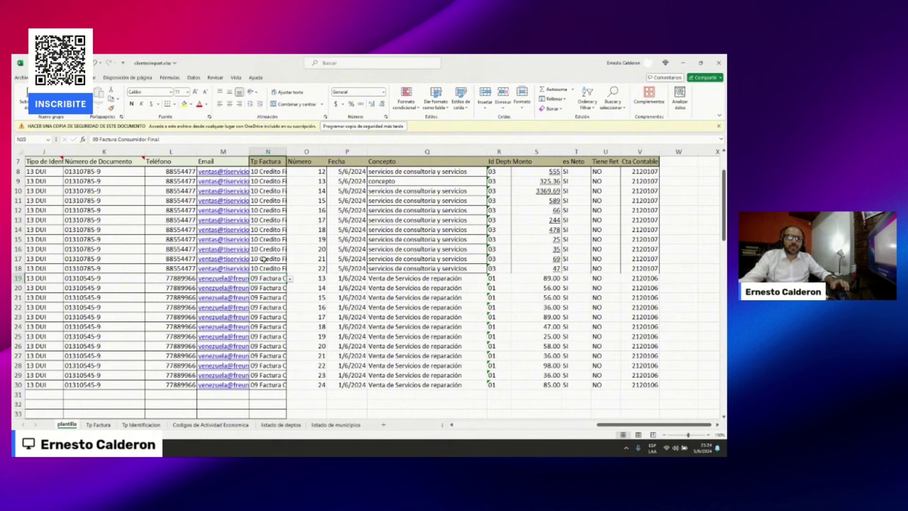
click(637, 152)
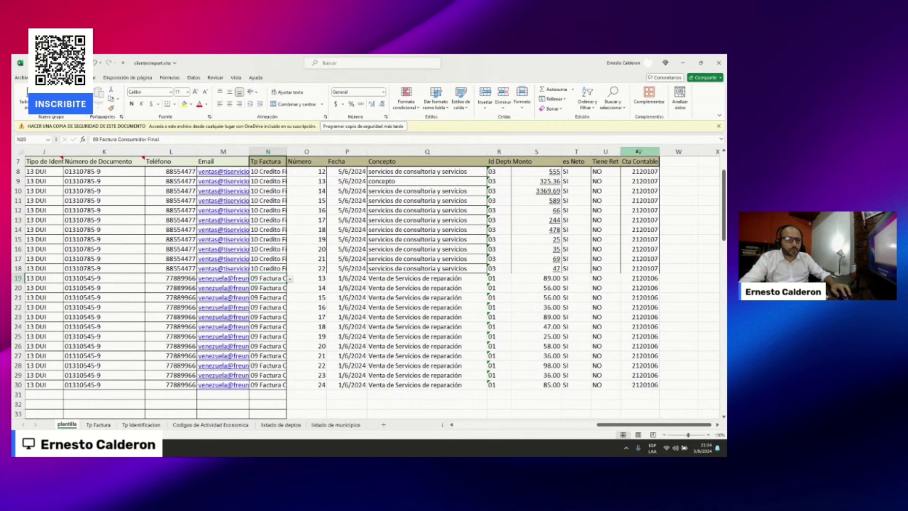
drag(644, 182, 647, 395)
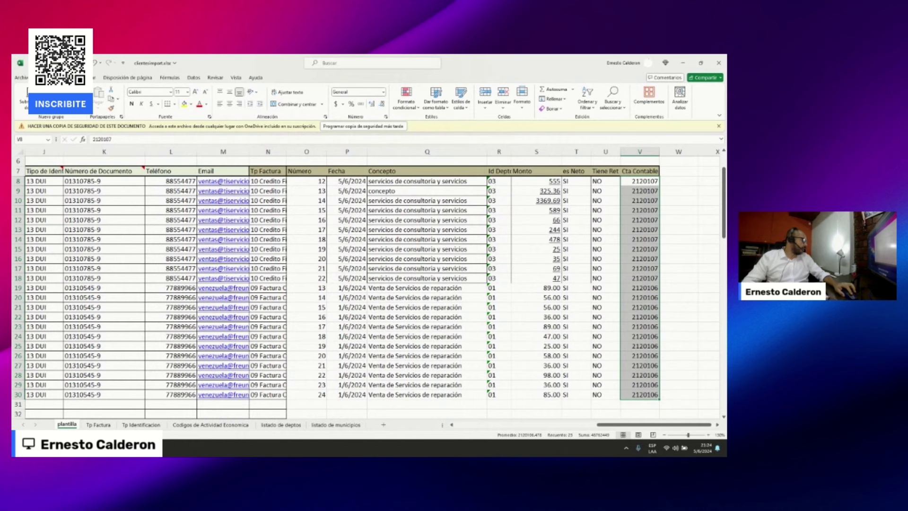
key(alt+Tab)
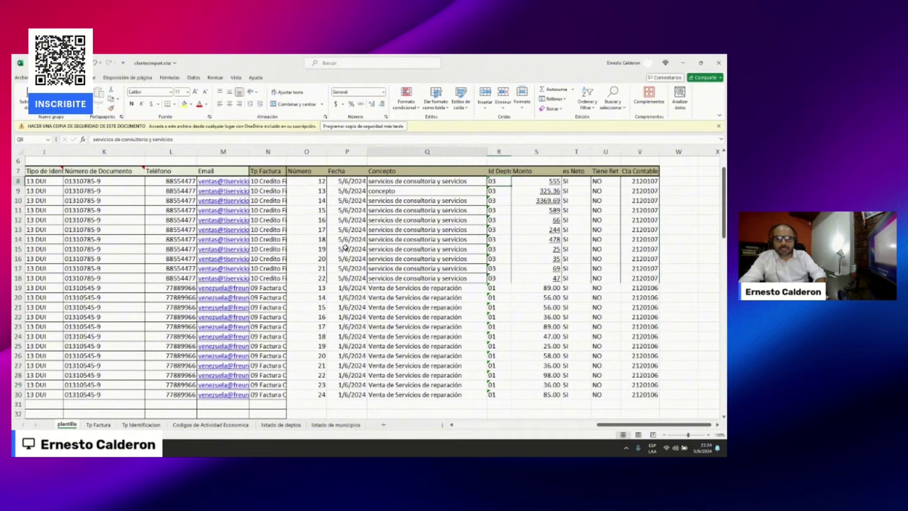
key(ctrl+Home)
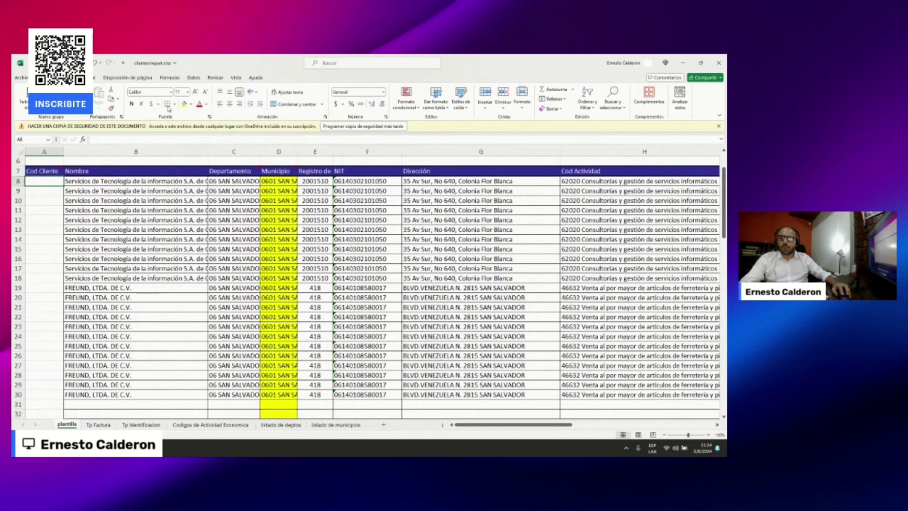
- Save the workbook as a copy named clientesimport2.xlsx
click(21, 77)
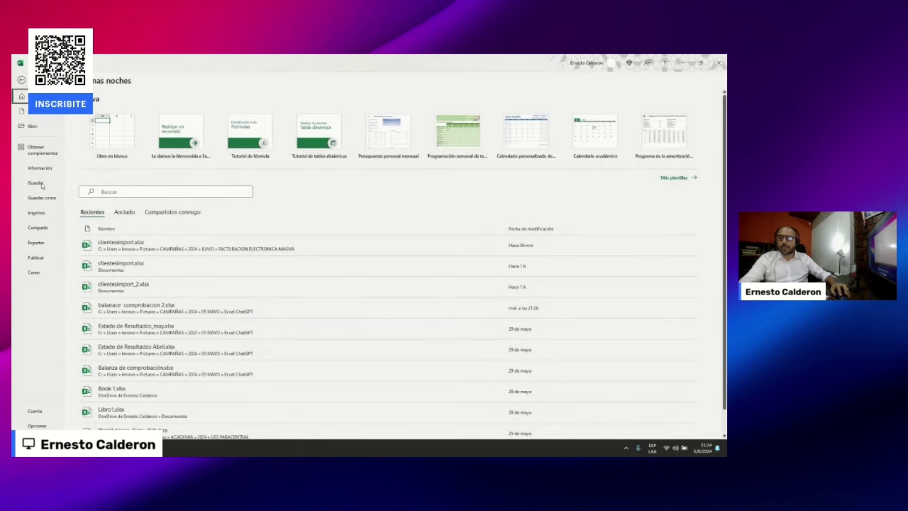
click(41, 198)
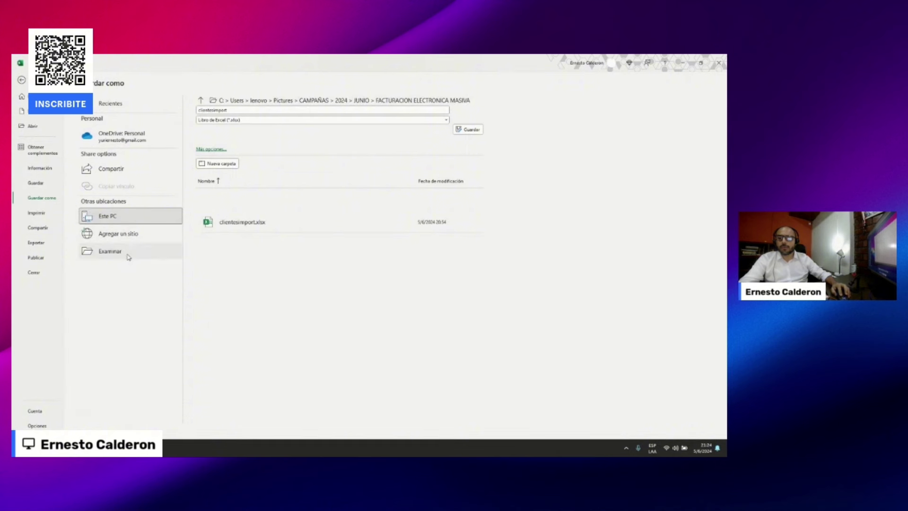
click(127, 255)
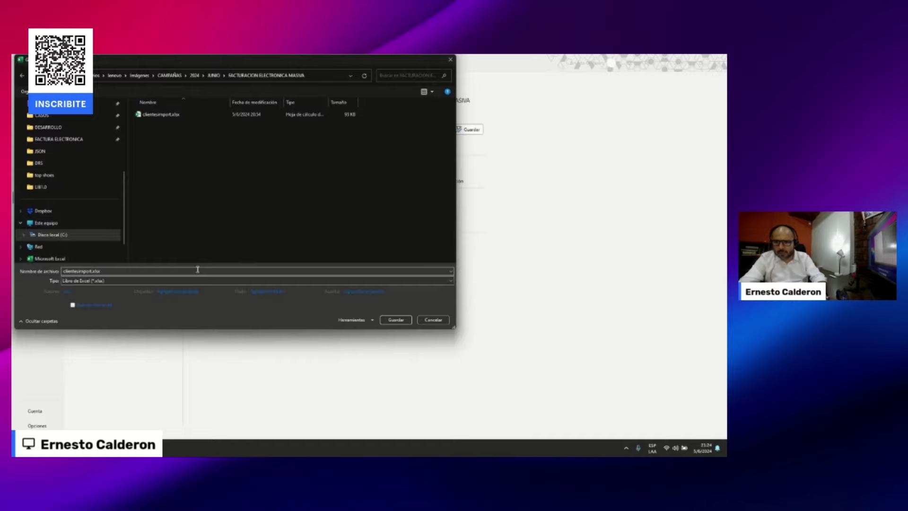
key(Return)
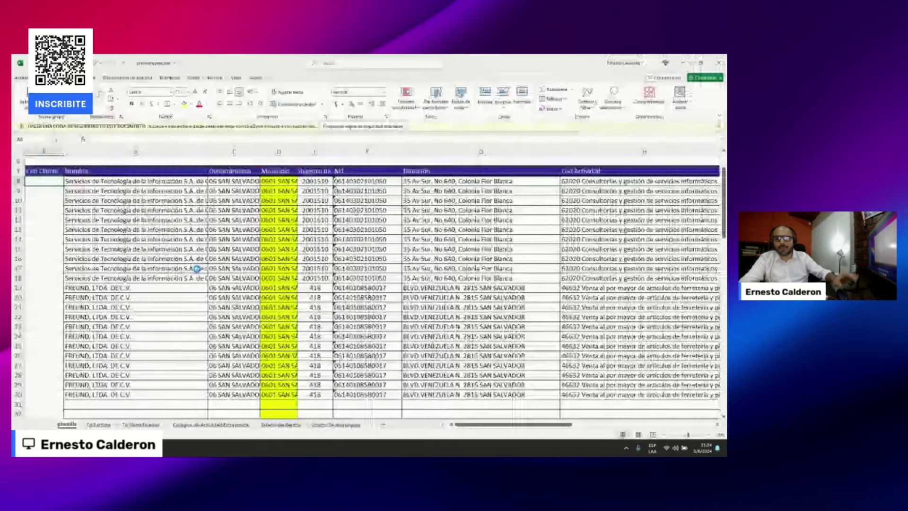
- Copy the 5/6/2024 date from P18 into P19:P30, then go back to PymePro
key(Right)
key(Right)
key(Right)
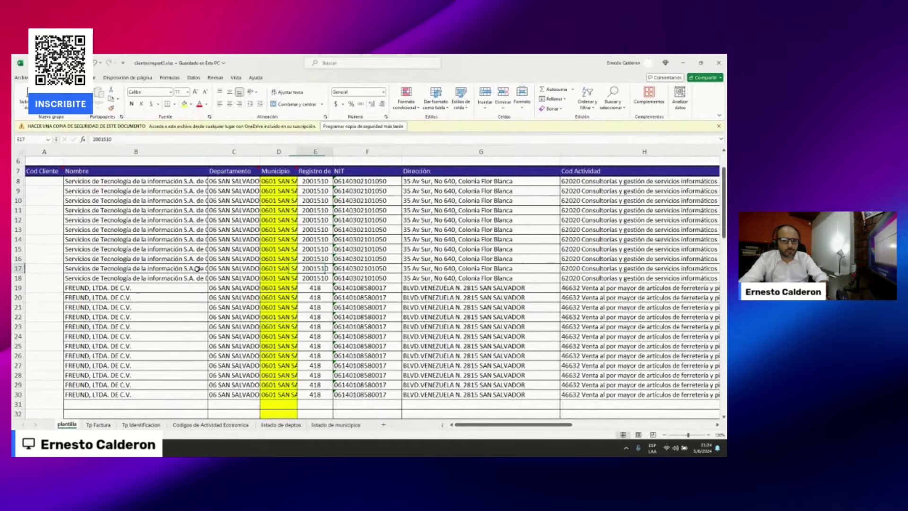
key(Right)
key(Right)
key(Right)
key(Right)
key(Right)
key(Right)
key(Right)
key(Right)
key(Right)
key(Right)
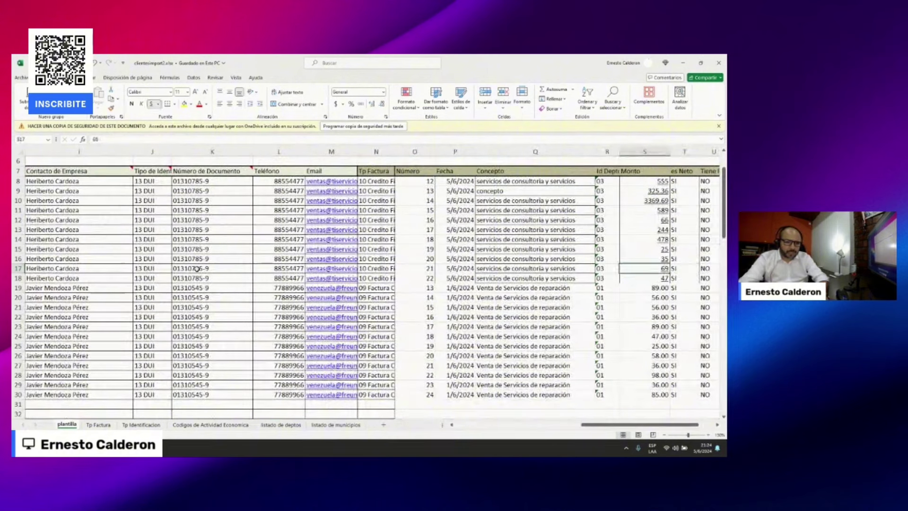
key(Right)
key(Right)
key(Right)
key(Down)
key(Left)
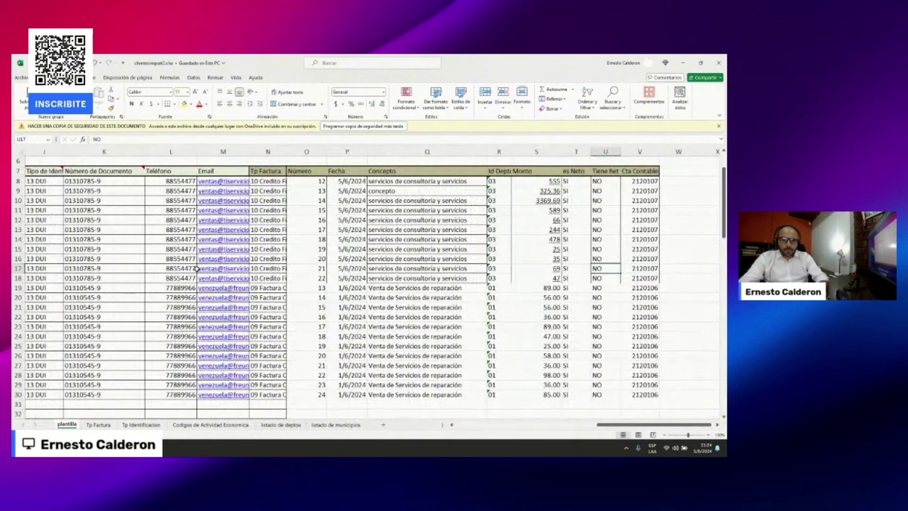
key(Left)
key(Left)
key(Left)
key(Left)
key(ctrl+c)
key(Down)
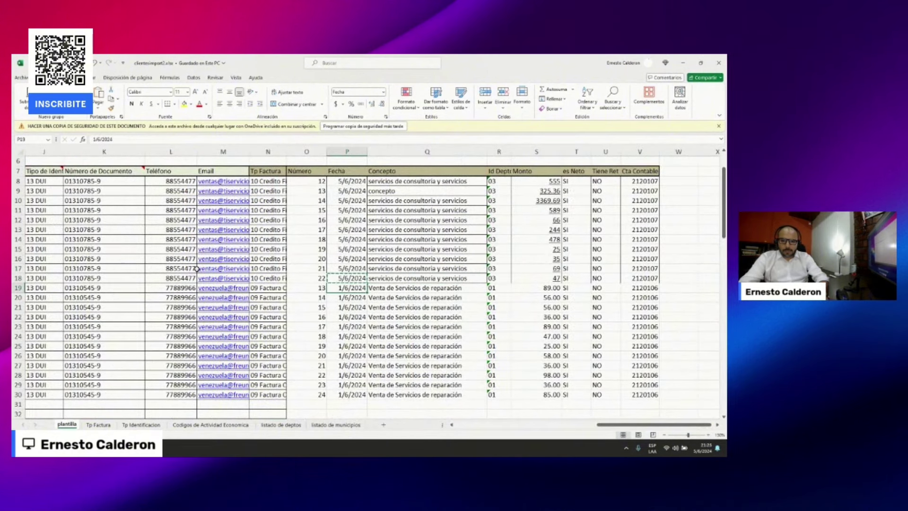
key(shift+Down)
key(shift+Down)
key(shift+Down)
key(shift+Down)
key(shift+Down)
key(shift+Down)
key(shift+Down)
key(shift+Down)
key(shift+Down)
key(shift+Down)
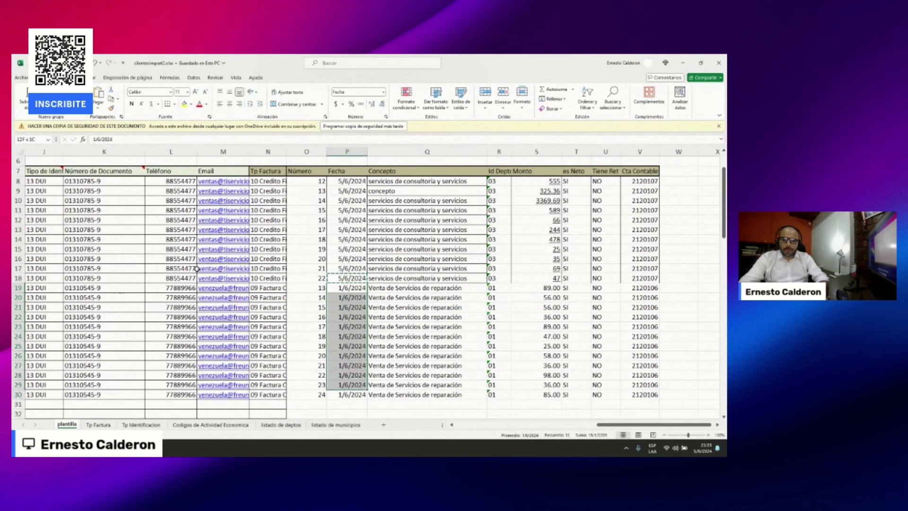
key(shift+Down)
key(ctrl+v)
key(Escape)
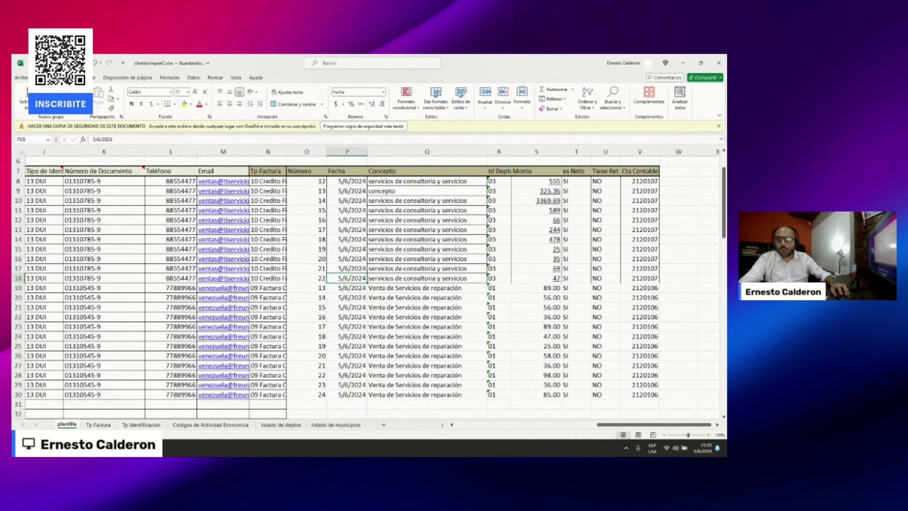
key(alt+Tab)
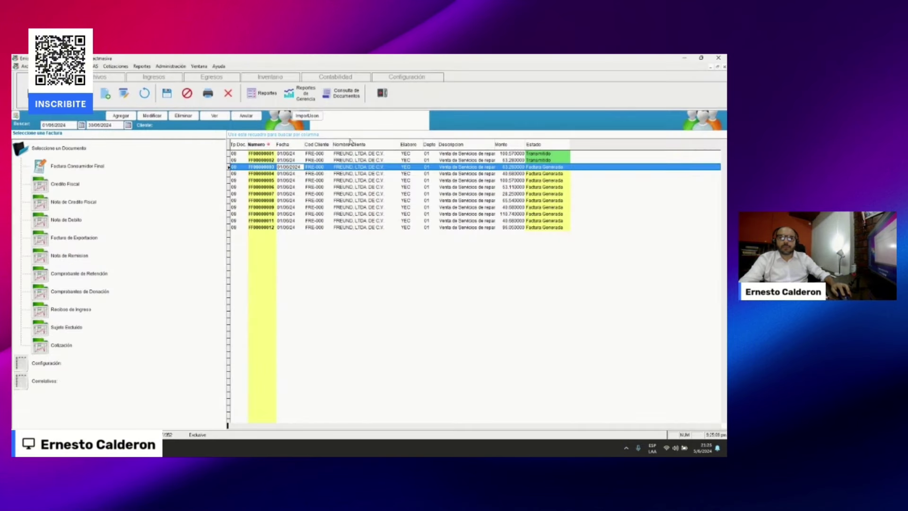
- Close the invoice list and go to Ingresos > Clientes > Importación
click(725, 67)
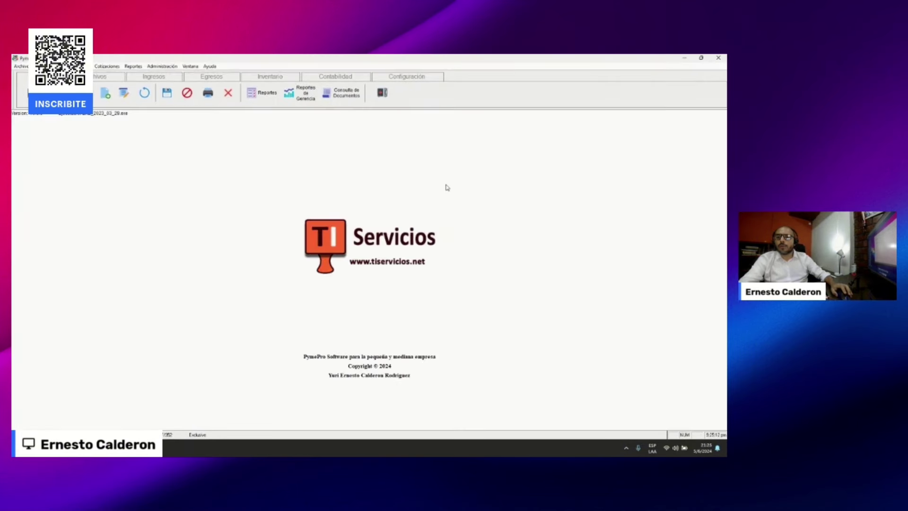
click(157, 80)
click(23, 94)
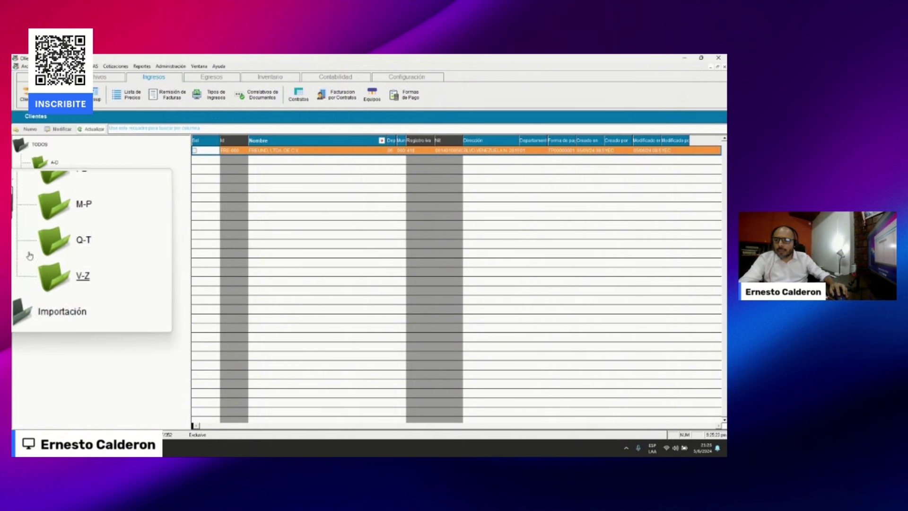
click(40, 274)
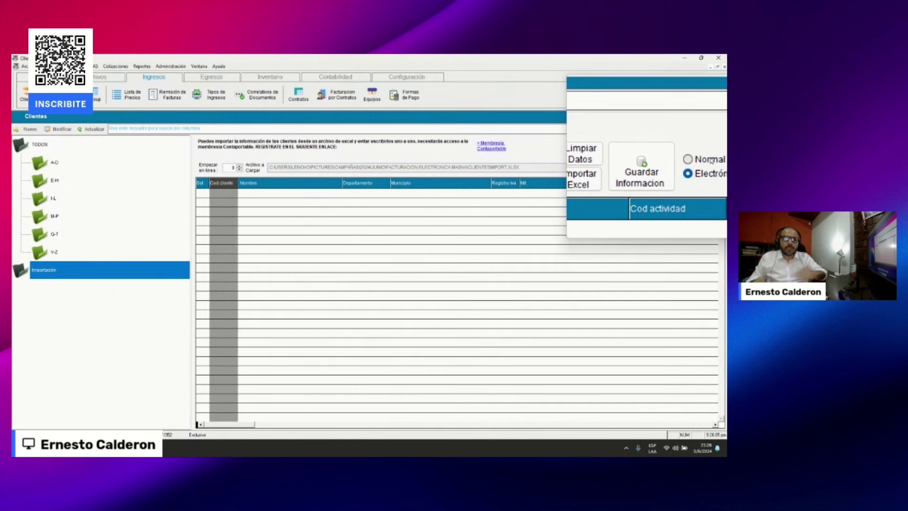
- With Electrónica import type, pick clientesimport2.xlsx from Imágenes\CAMPAÑAS\2024\JUNIO\FACTURACION ELECTRONICA MASIVA
click(709, 159)
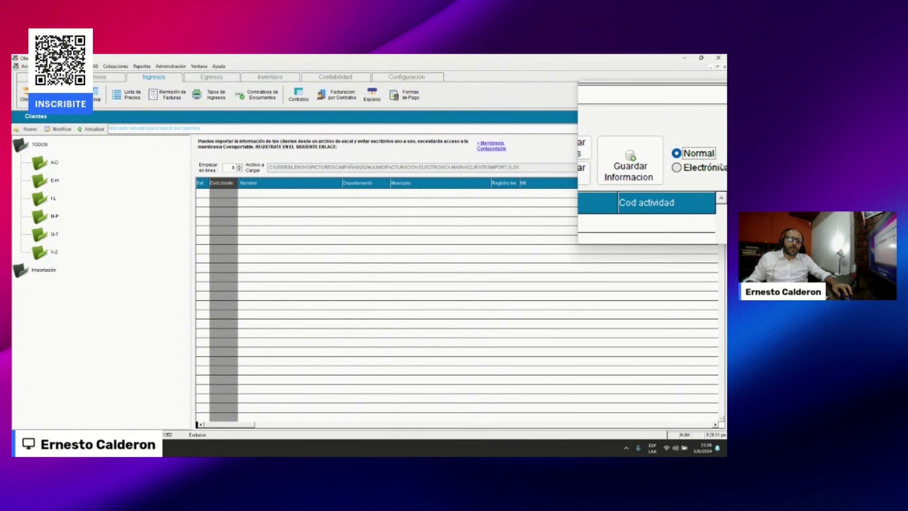
click(711, 166)
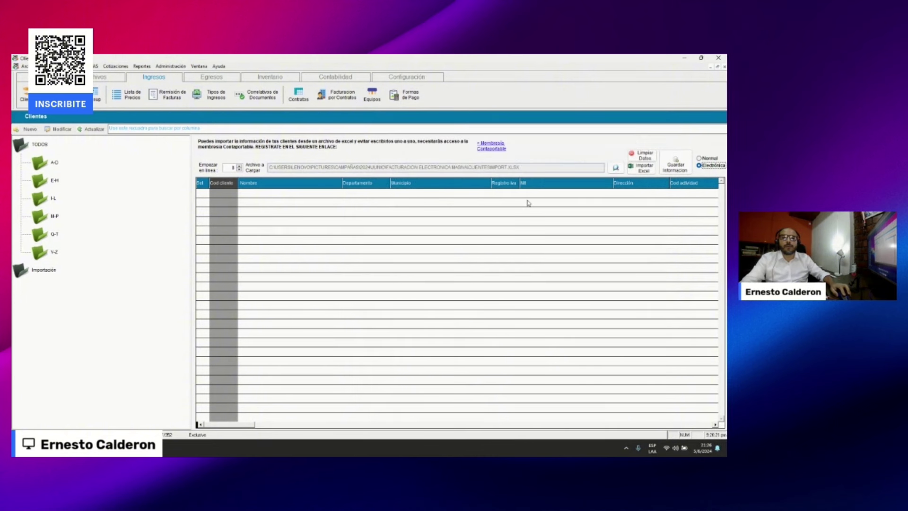
click(615, 169)
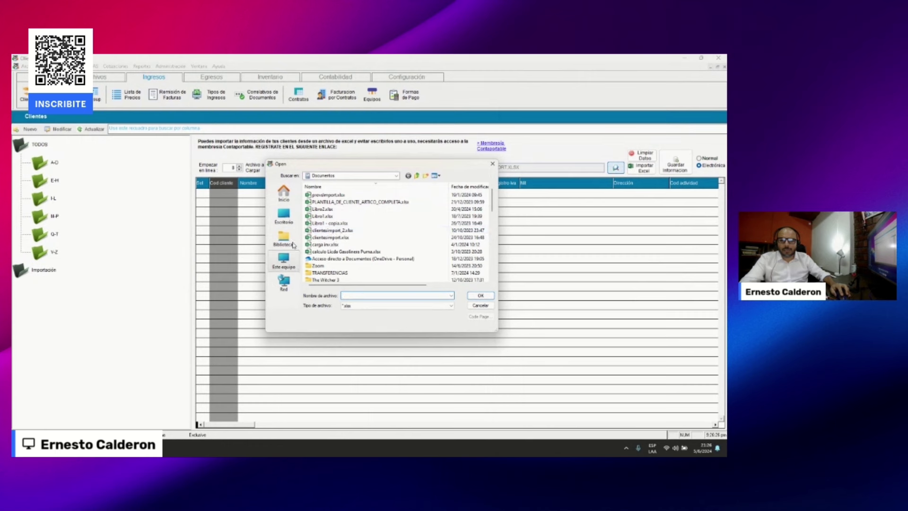
click(283, 238)
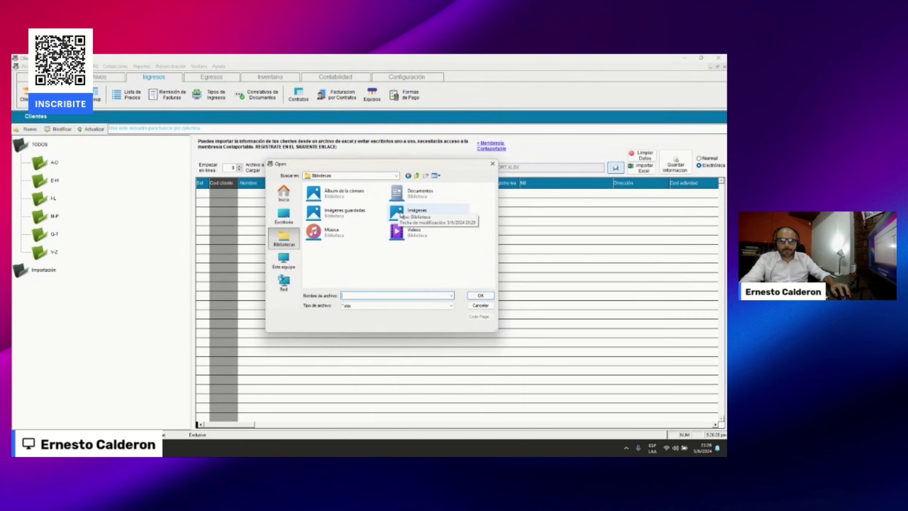
click(411, 214)
double_click(411, 214)
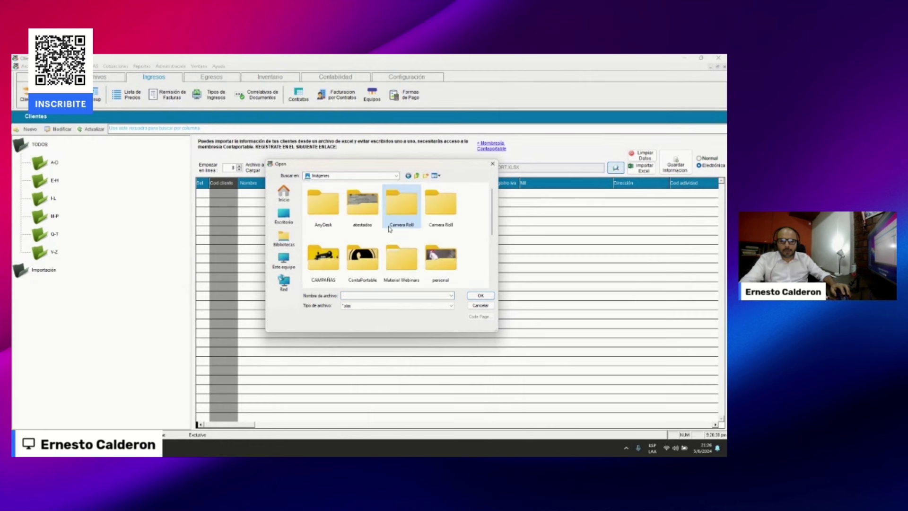
double_click(320, 266)
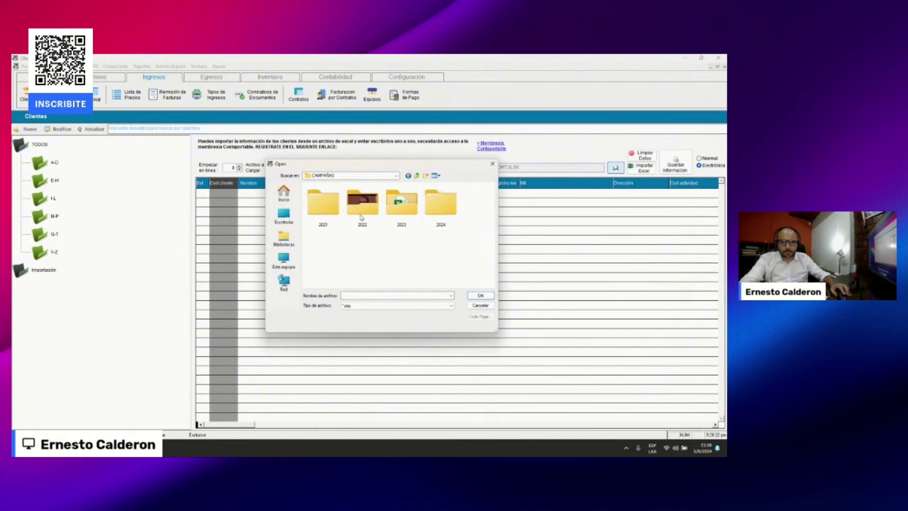
double_click(445, 201)
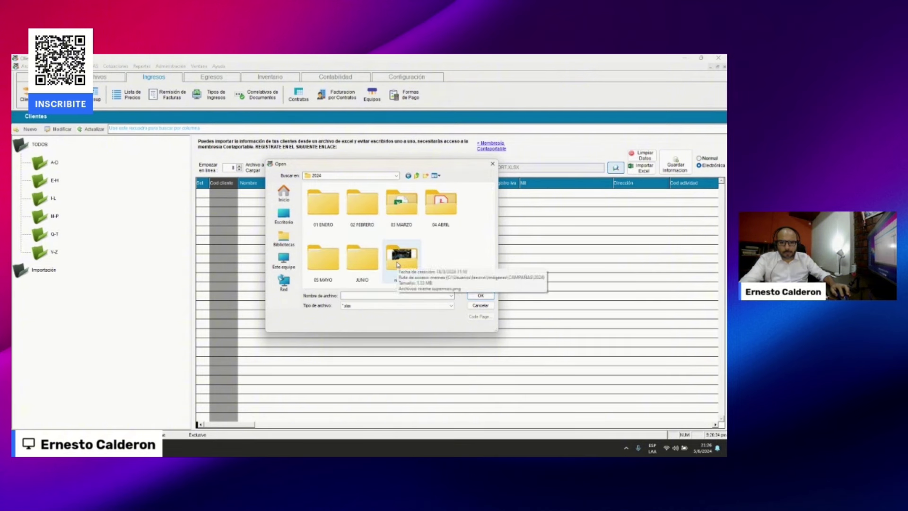
double_click(372, 263)
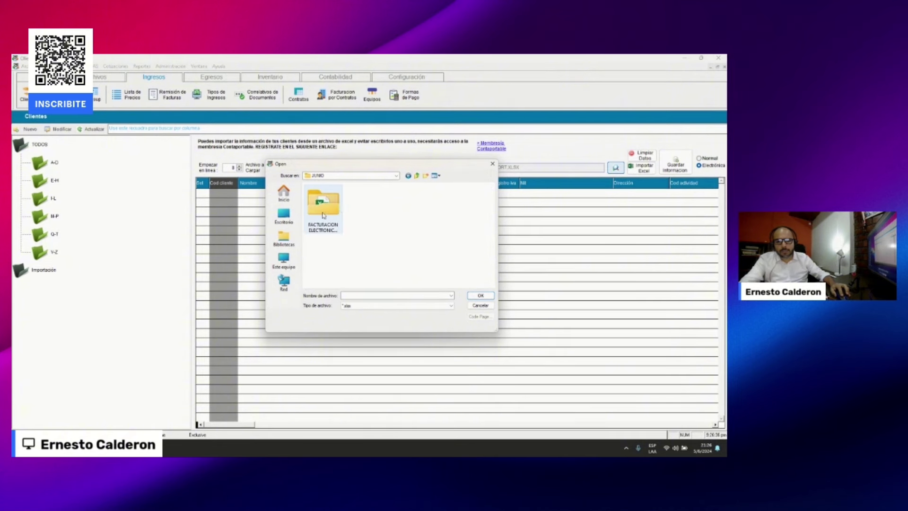
double_click(323, 206)
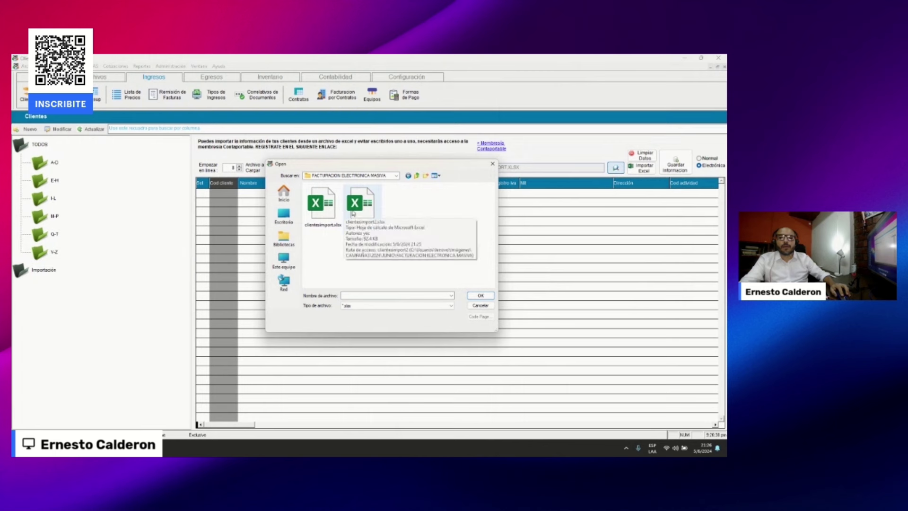
click(361, 206)
click(472, 297)
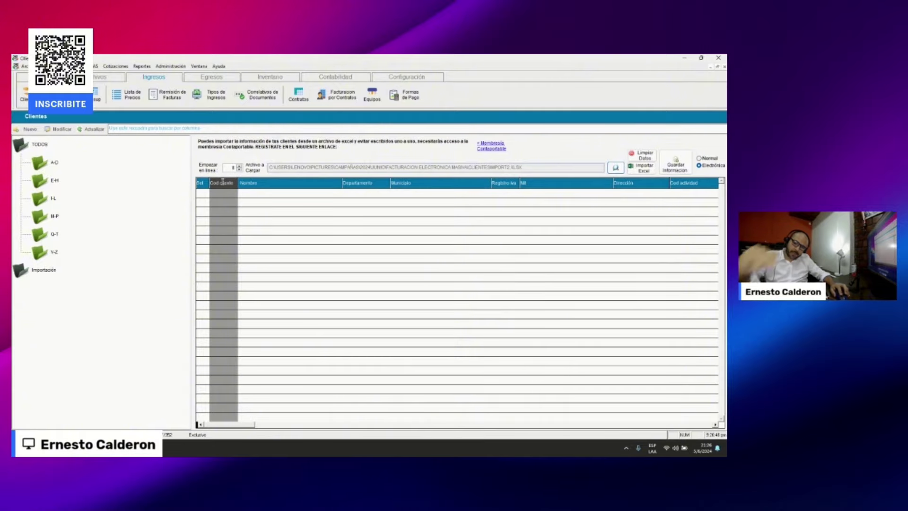
key(alt+Tab)
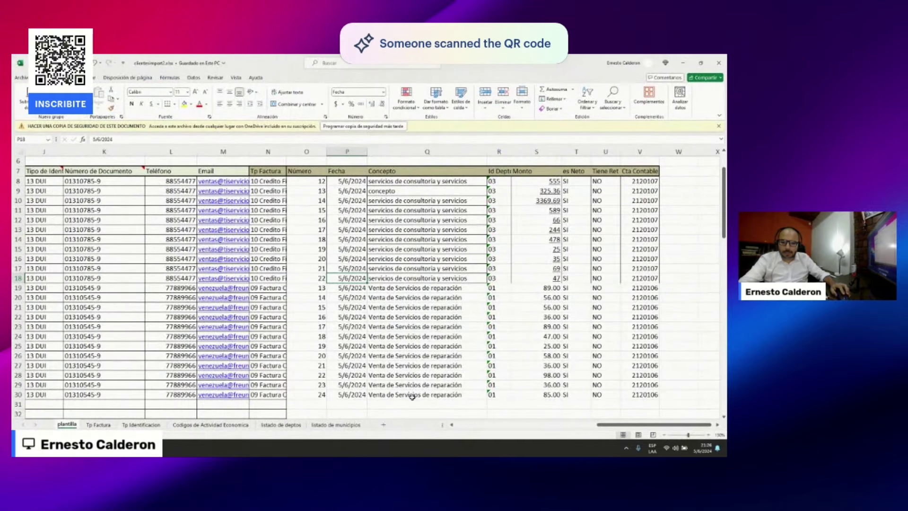
drag(694, 426, 554, 426)
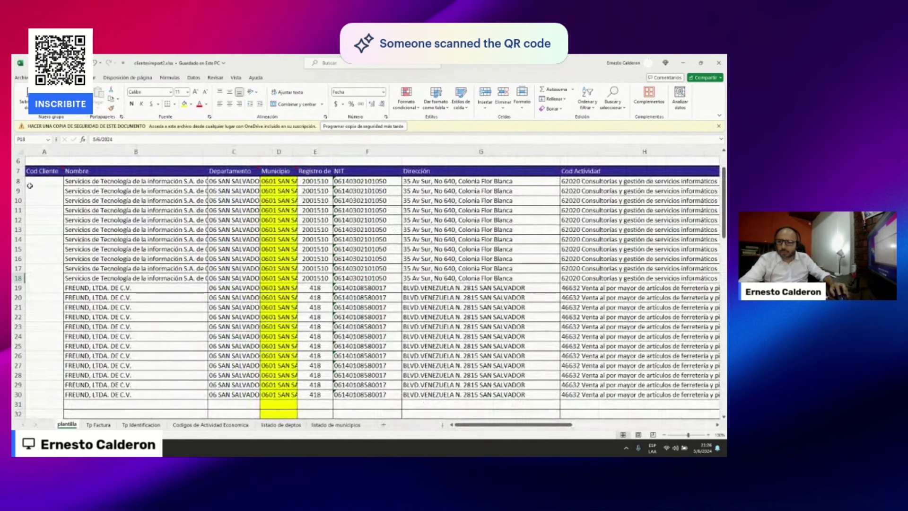
click(19, 182)
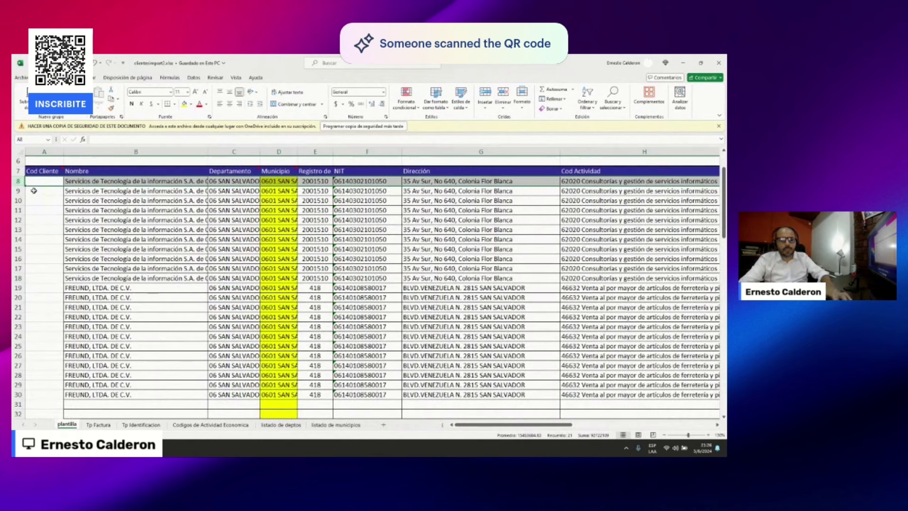
click(33, 190)
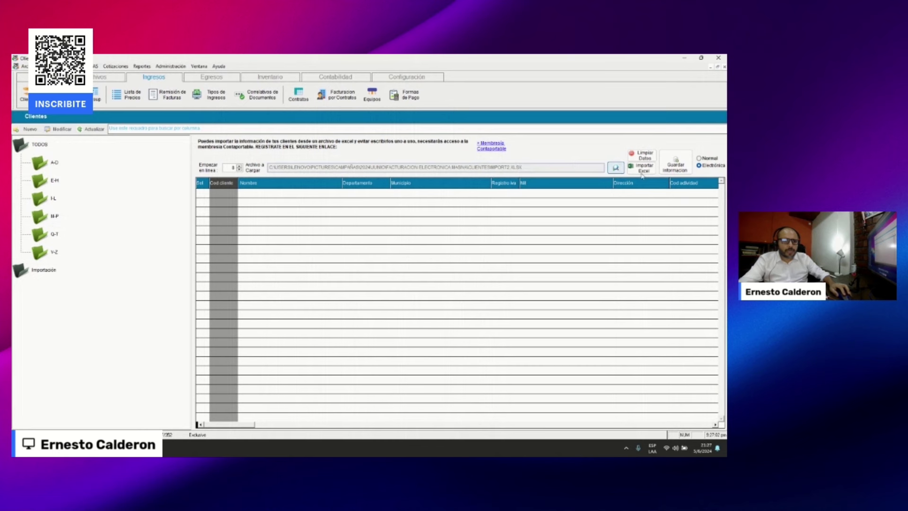
- Run Importar Excel on clientesimport2.xlsx to produce the ingestion log
click(647, 173)
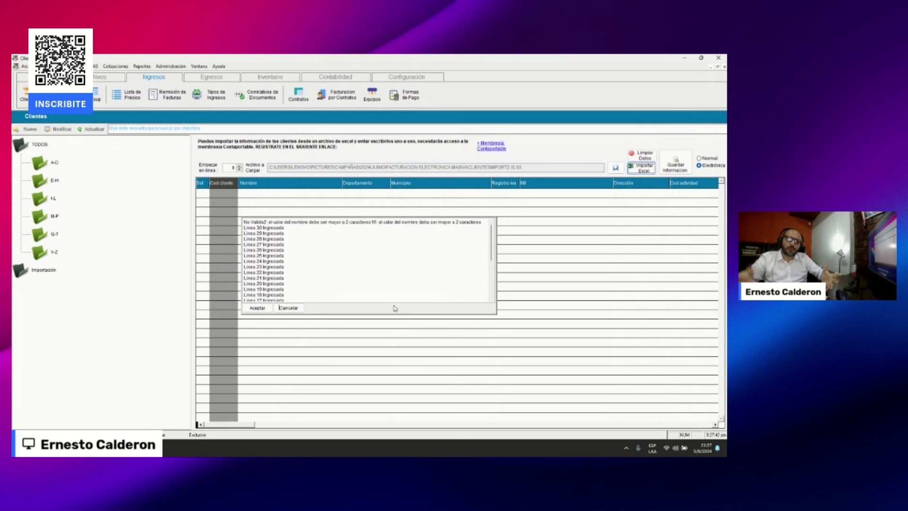
- Accept the import log, save the imported clients, and list all clients, including FREUND, LTDA. DE C.V
click(373, 274)
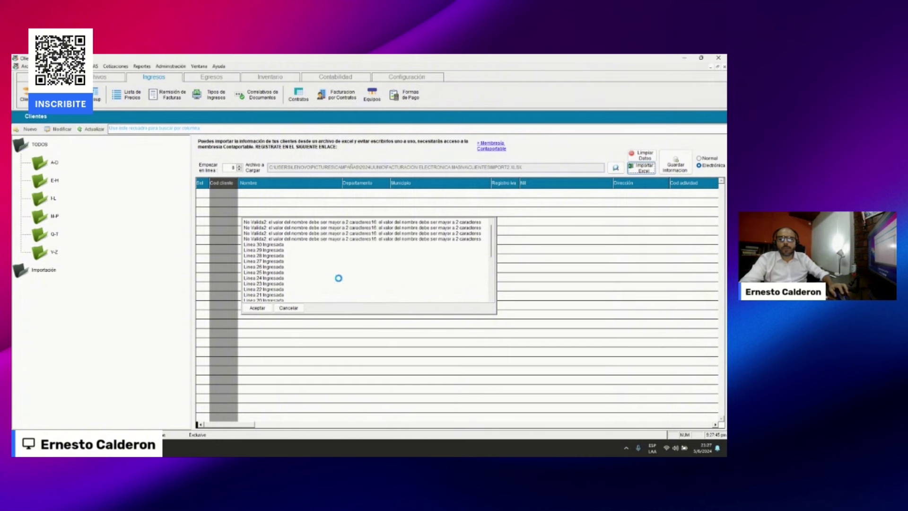
click(257, 308)
click(347, 240)
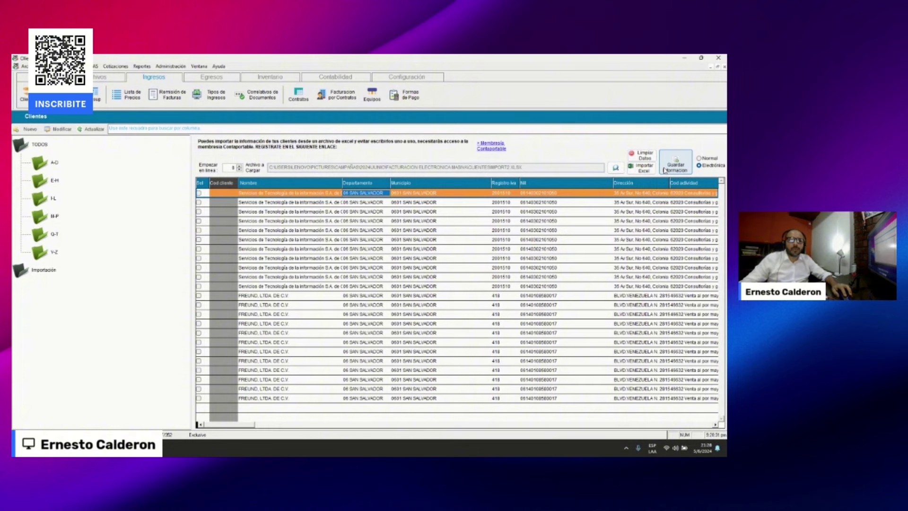
click(664, 170)
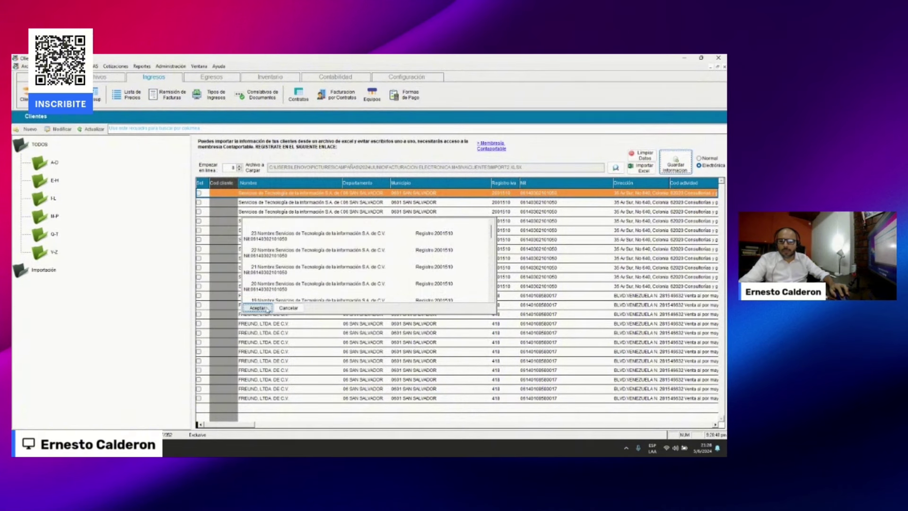
click(264, 307)
click(326, 268)
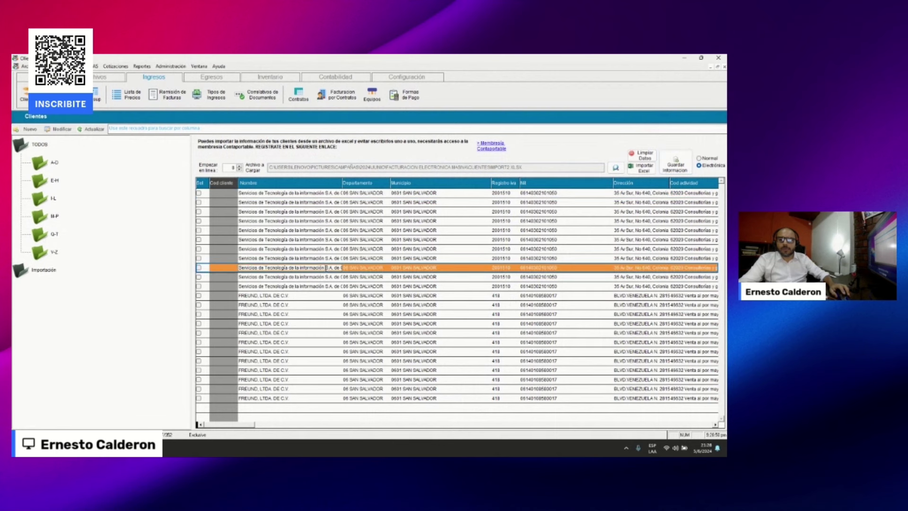
click(42, 147)
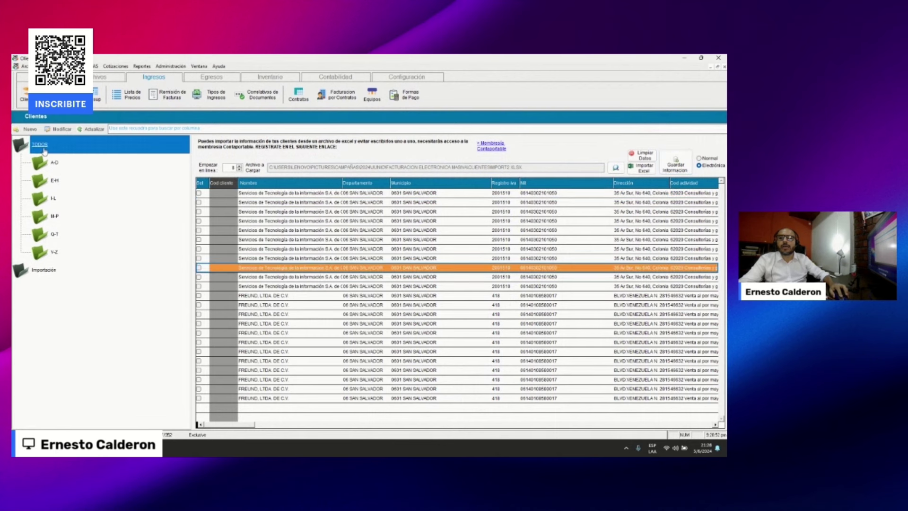
- Set the Servicios de Tecnología client's Giro to 'Consultorias y gestion de servicios informaticos' and save
click(91, 129)
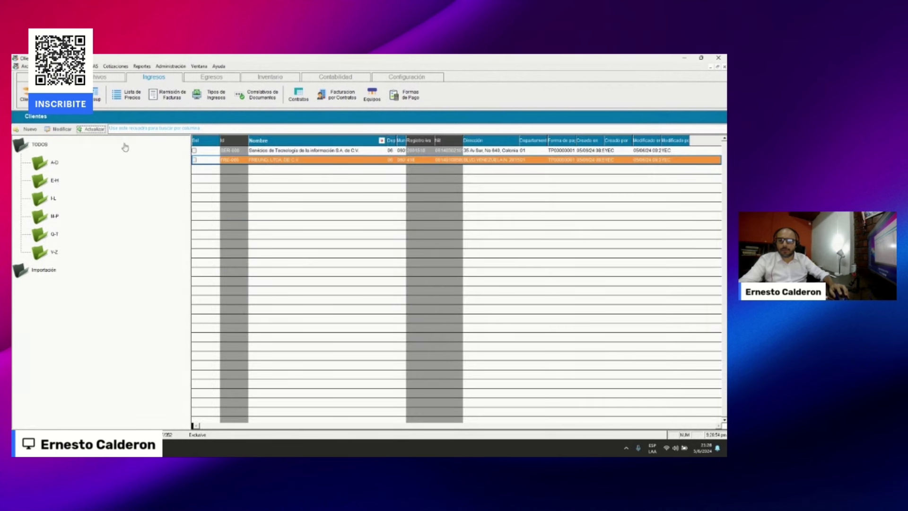
click(261, 151)
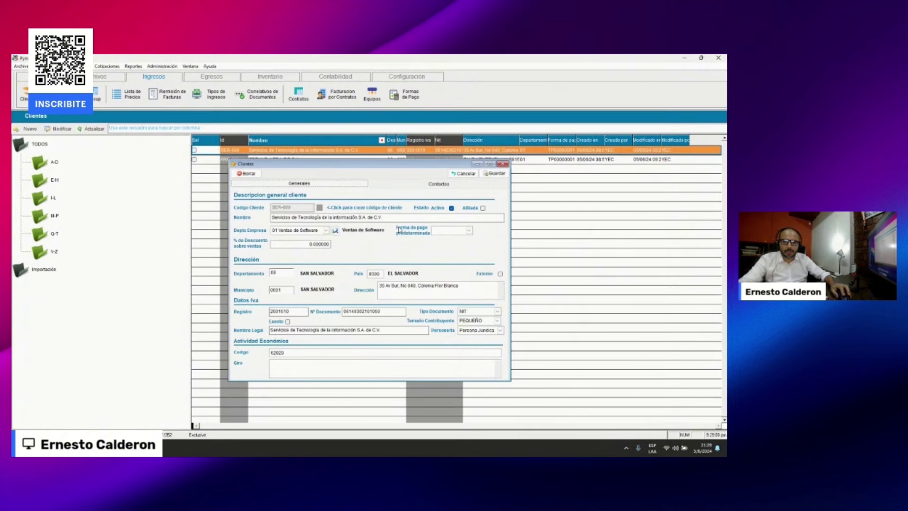
click(408, 186)
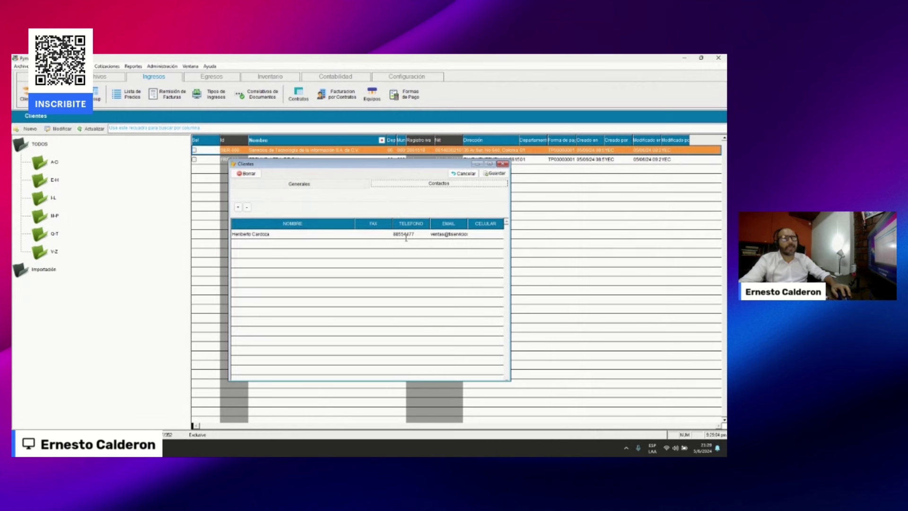
click(341, 187)
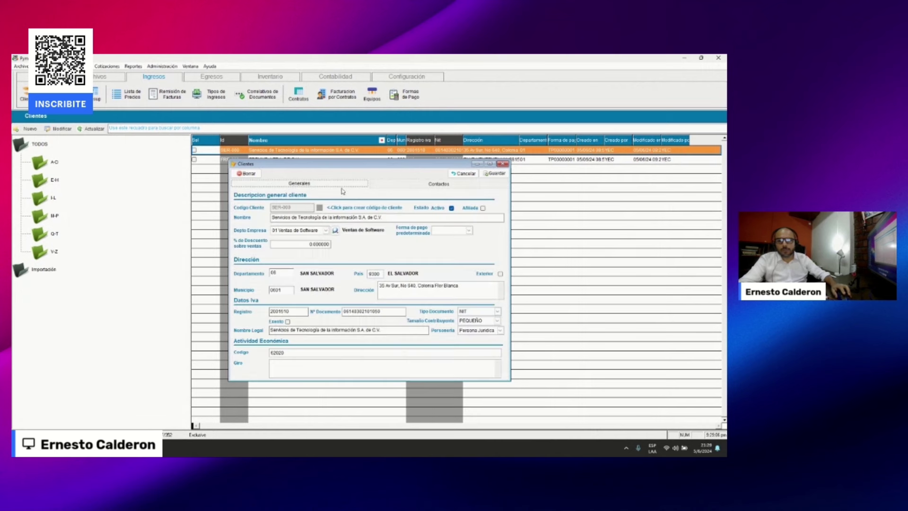
click(436, 182)
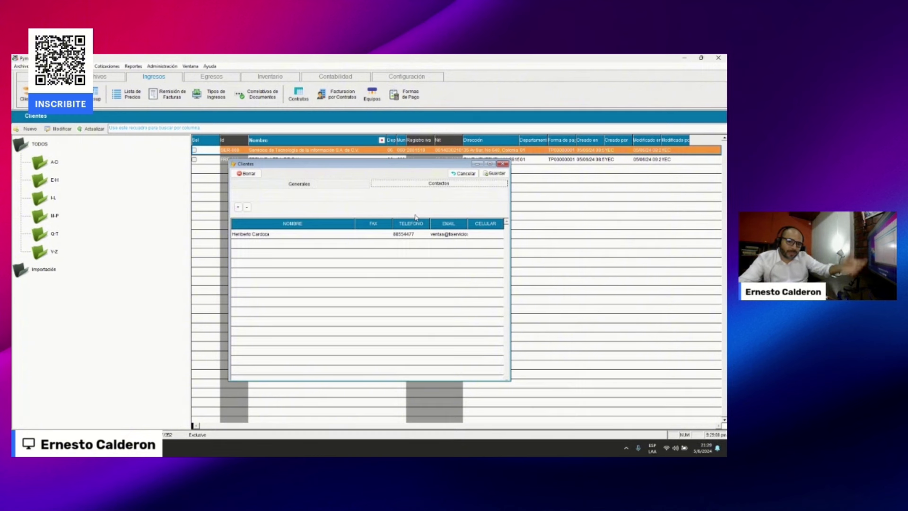
click(364, 187)
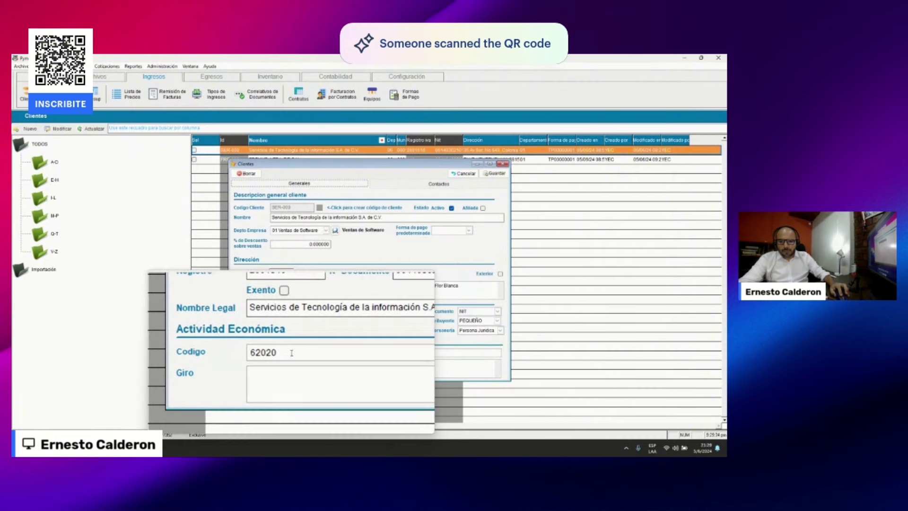
click(284, 367)
text(Consultorias y gestion de servicios informaticos)
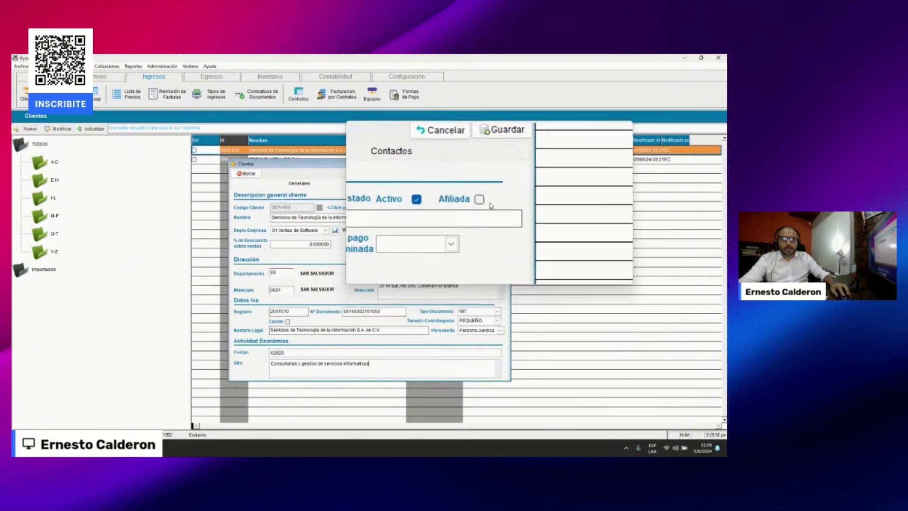
click(495, 176)
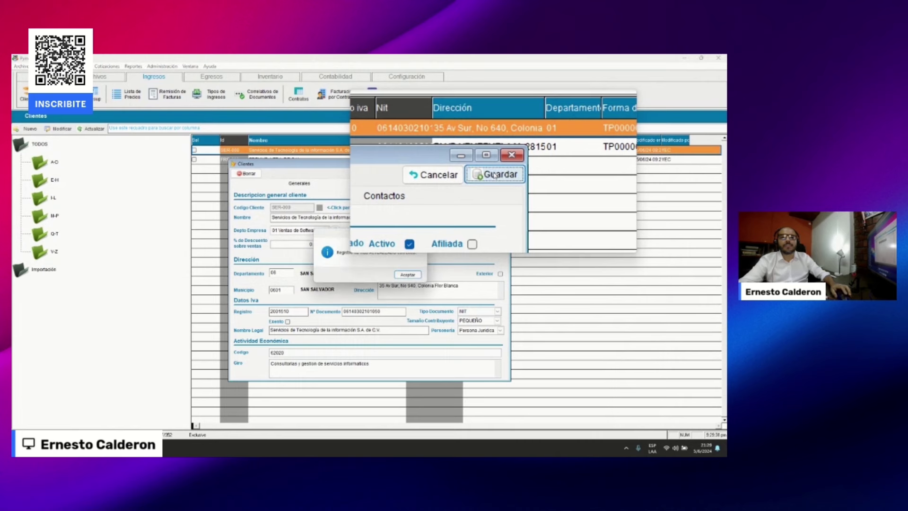
click(406, 274)
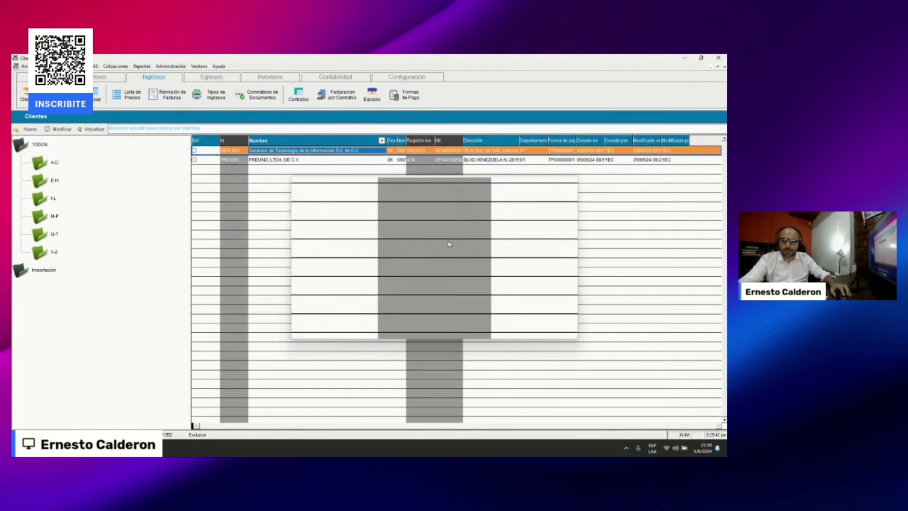
- Open the FREUND, LTDA. DE C.V. client record and save it
double_click(308, 160)
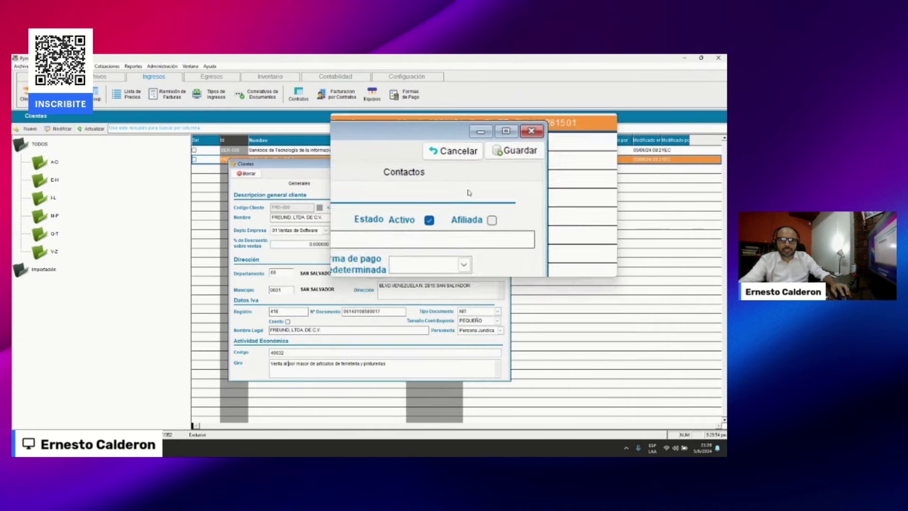
click(443, 182)
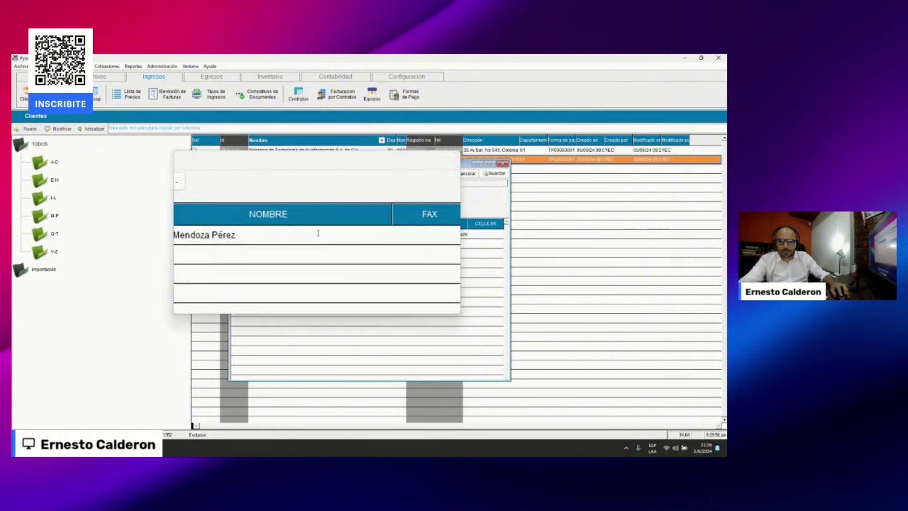
click(299, 183)
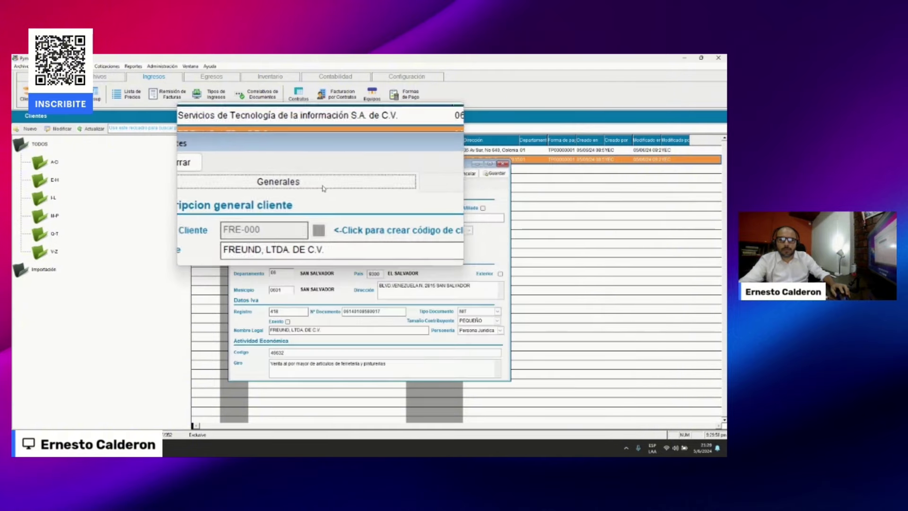
click(496, 174)
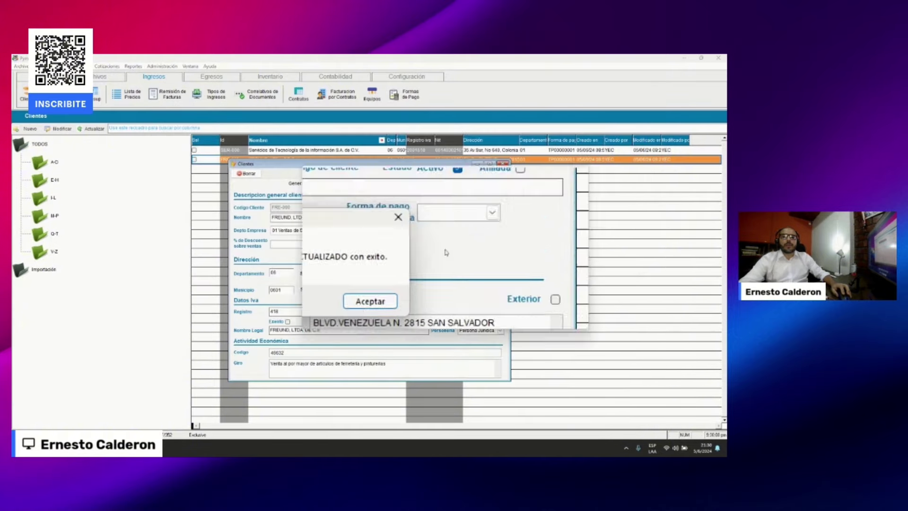
click(404, 278)
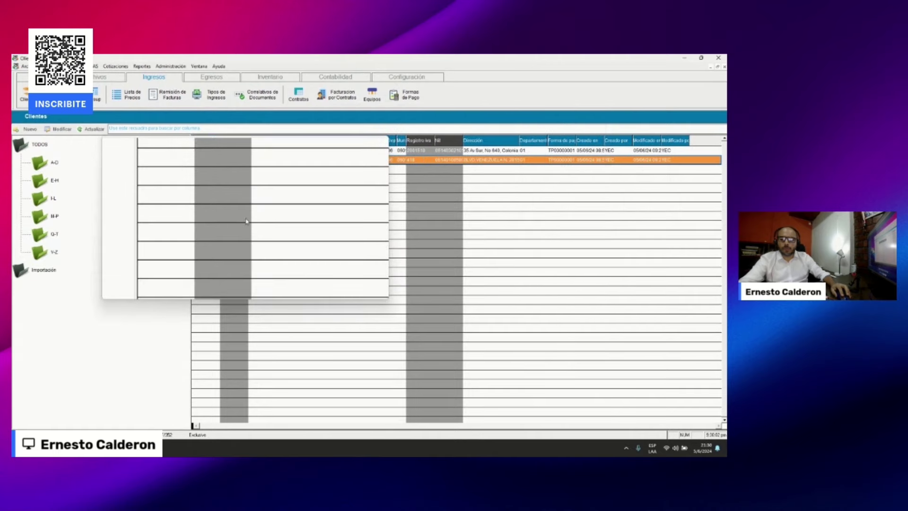
key(super+Escape)
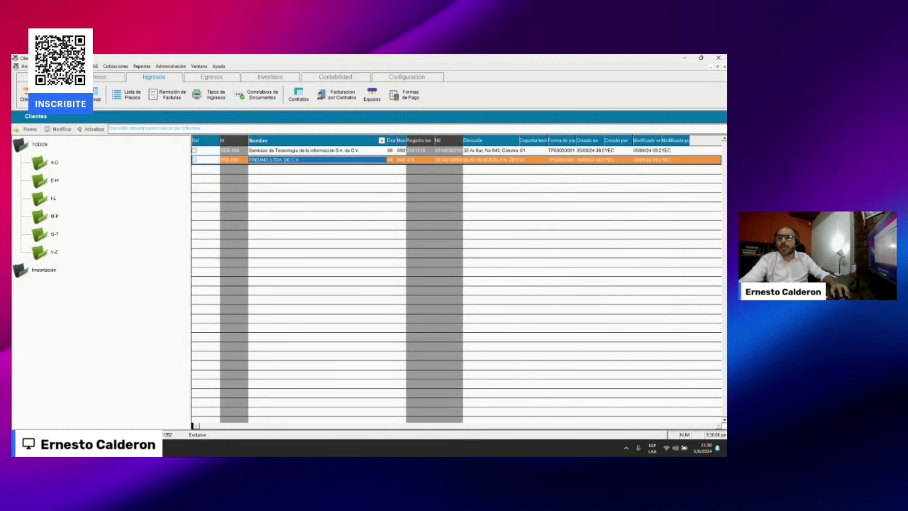
- List Factura Consumidor Final invoices sorted by Numero, review them, and open FF00000003 for editing
key(Escape)
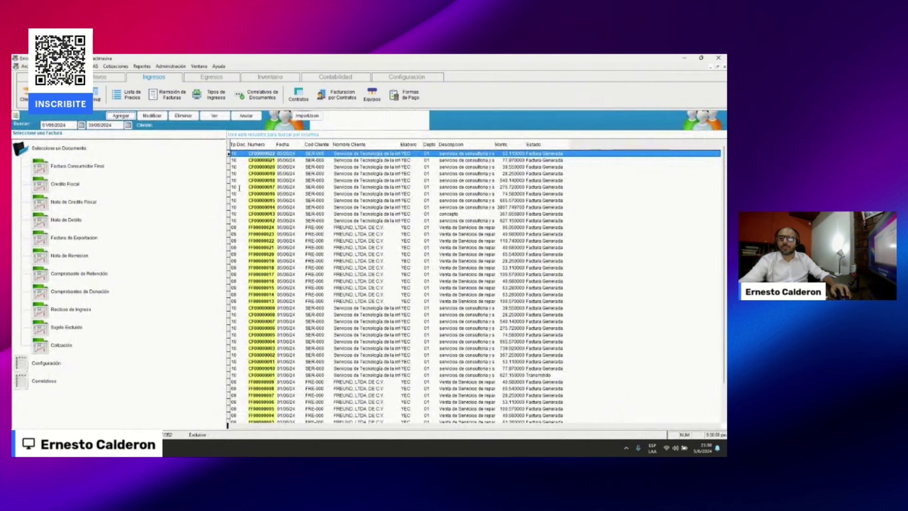
click(89, 175)
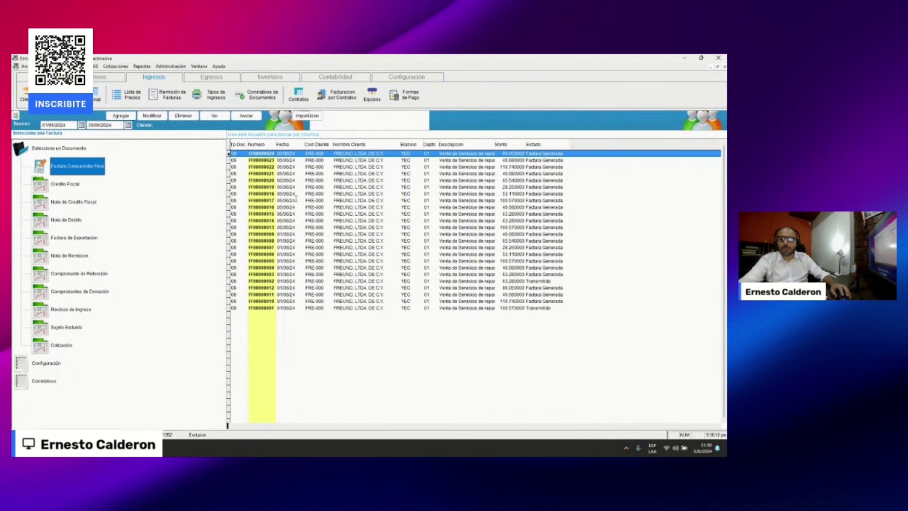
click(268, 145)
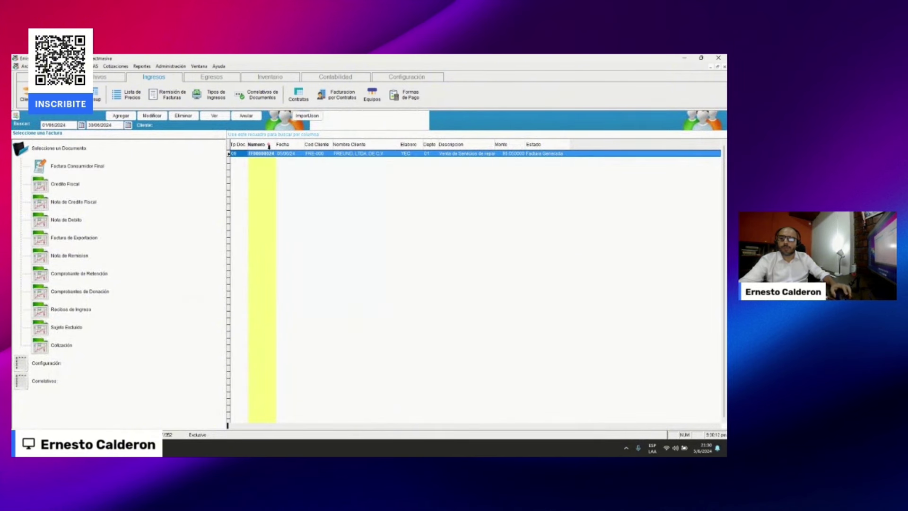
click(331, 187)
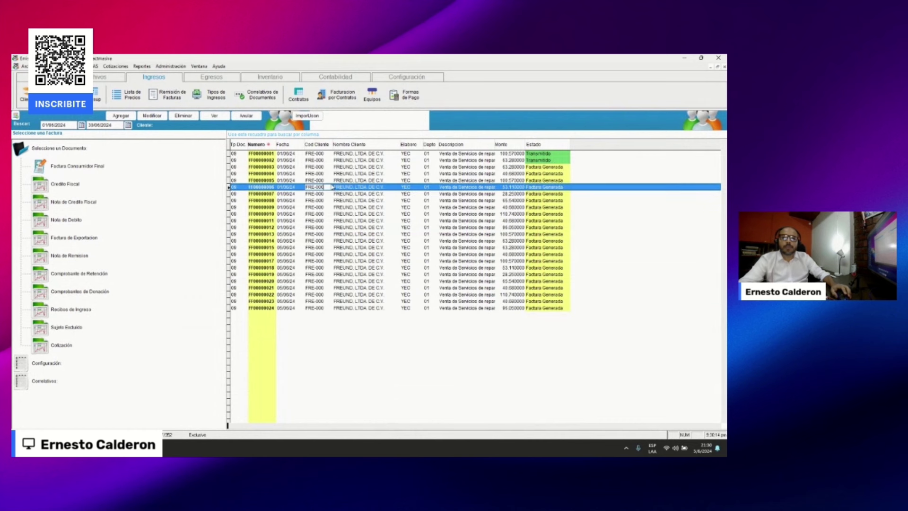
click(539, 160)
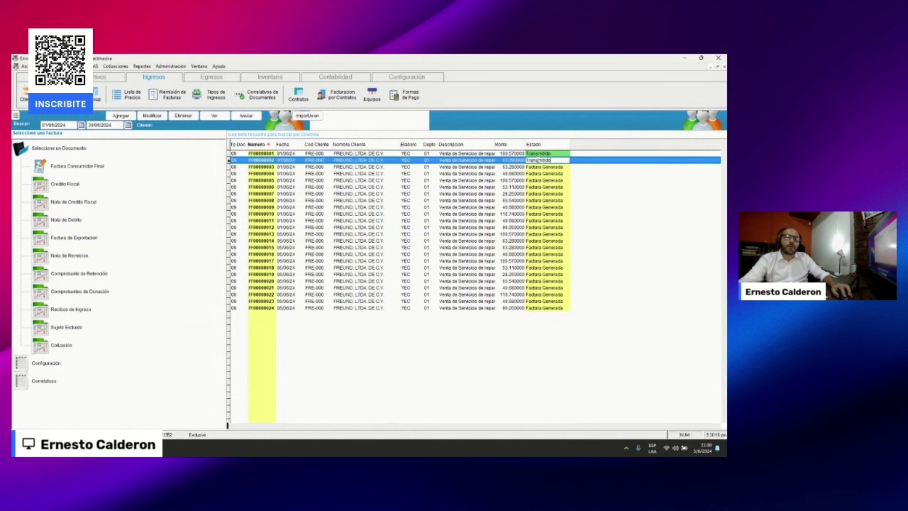
click(269, 153)
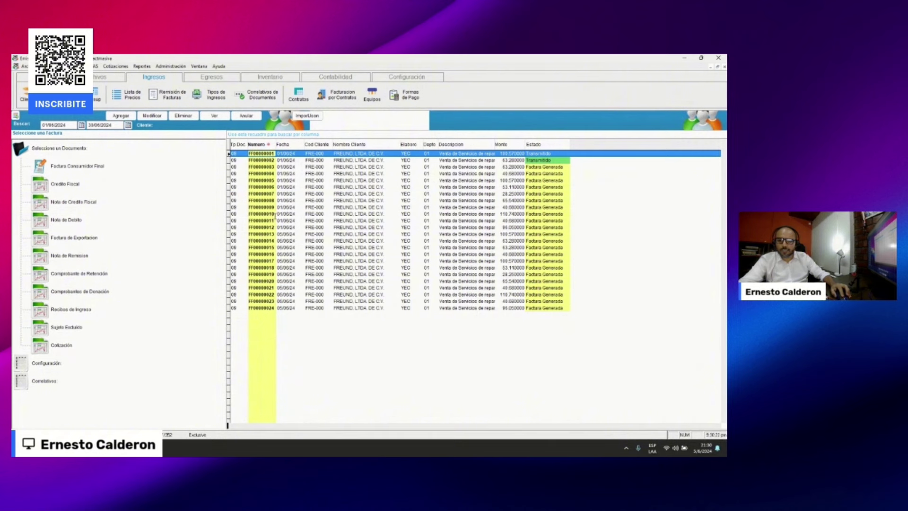
click(273, 214)
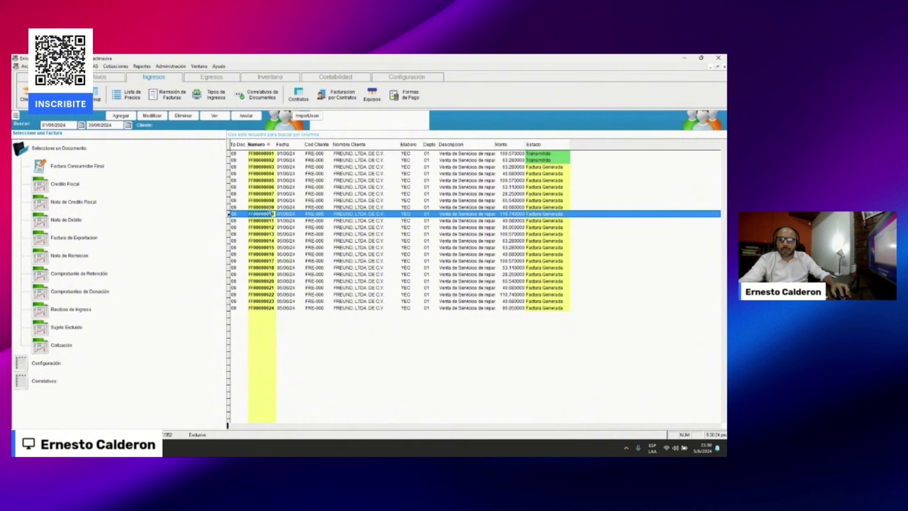
click(268, 213)
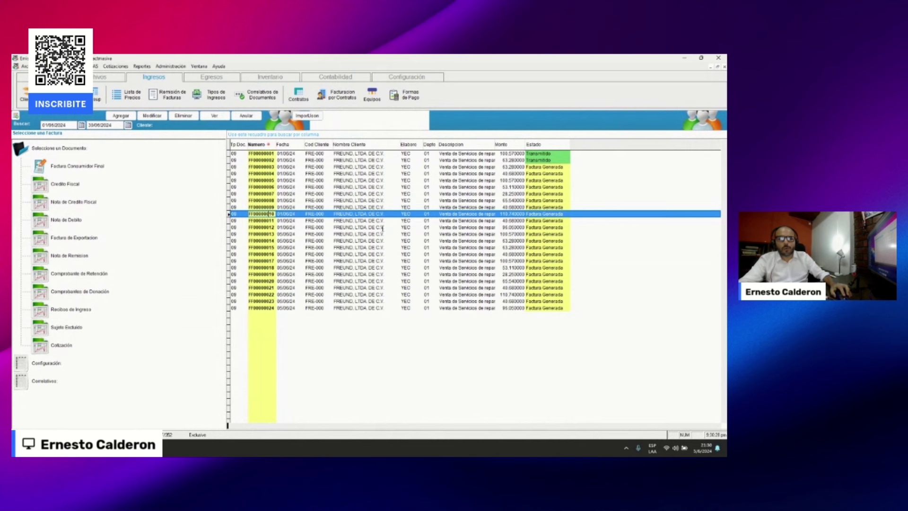
click(275, 227)
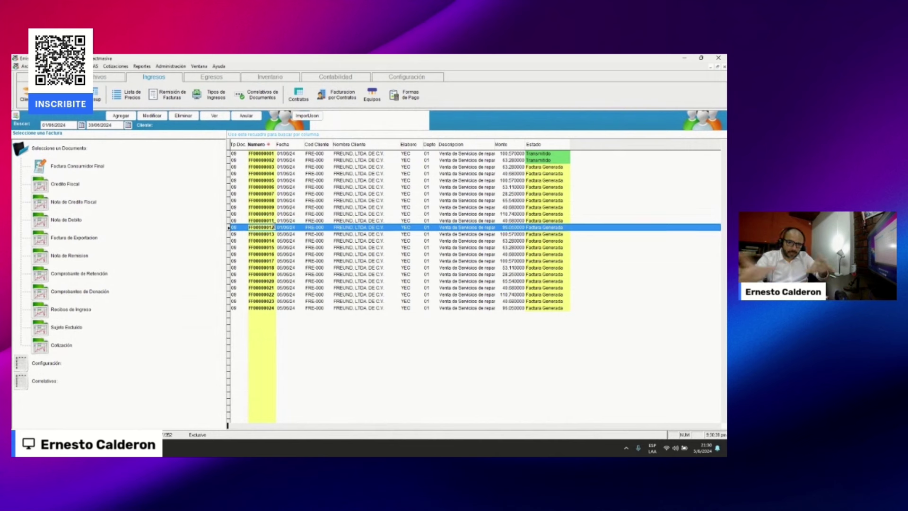
click(270, 308)
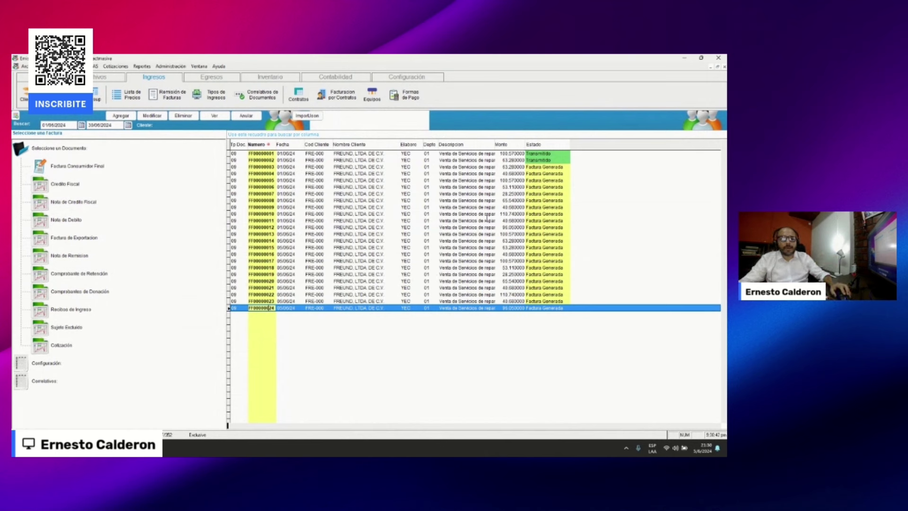
click(263, 166)
click(151, 115)
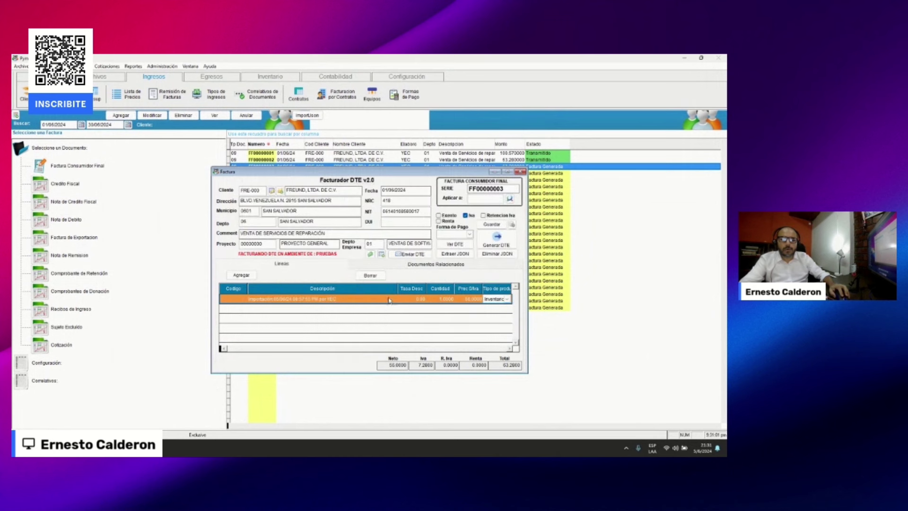
- Generate invoice FF00000003's DTE and view its signed JSON
click(505, 245)
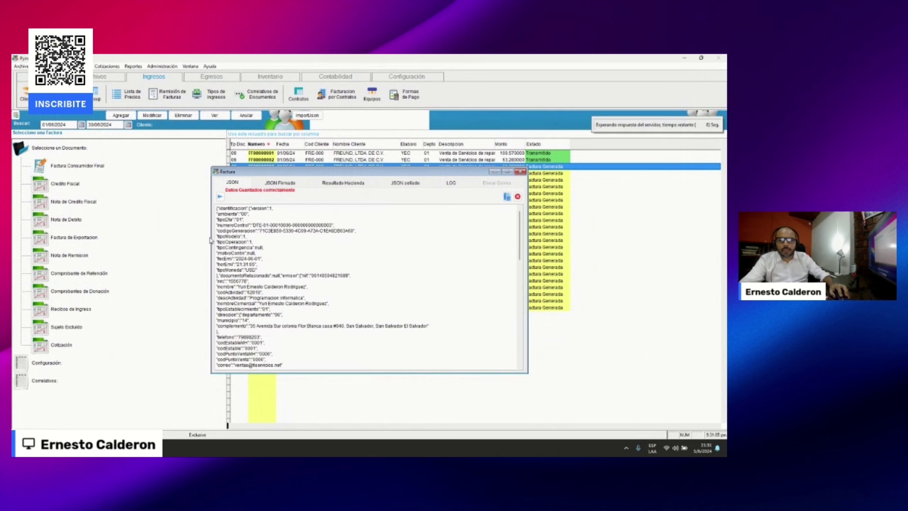
click(281, 183)
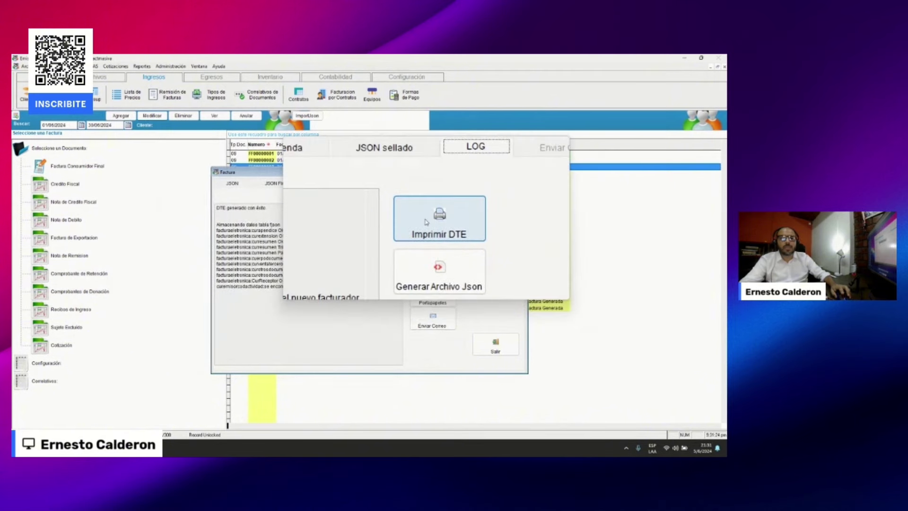
- Print FF00000003's DTE graphic representation to PDF and close the preview
click(425, 223)
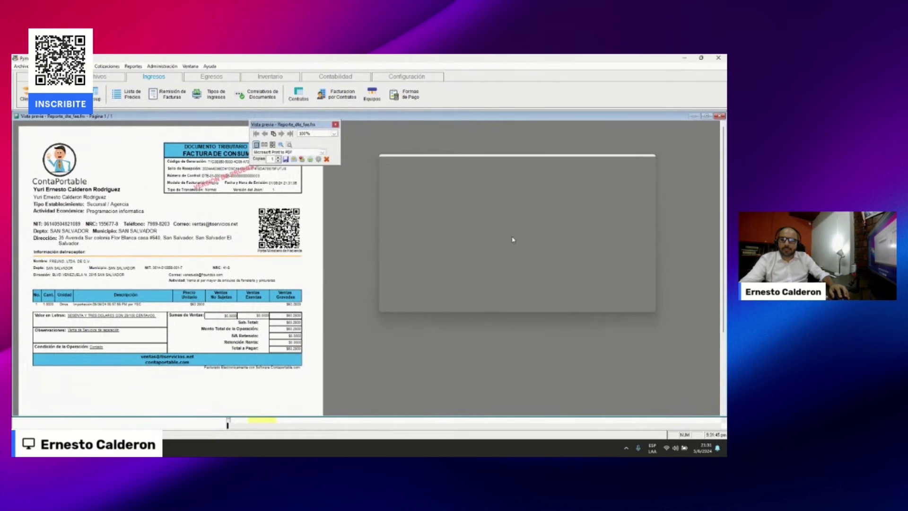
click(720, 117)
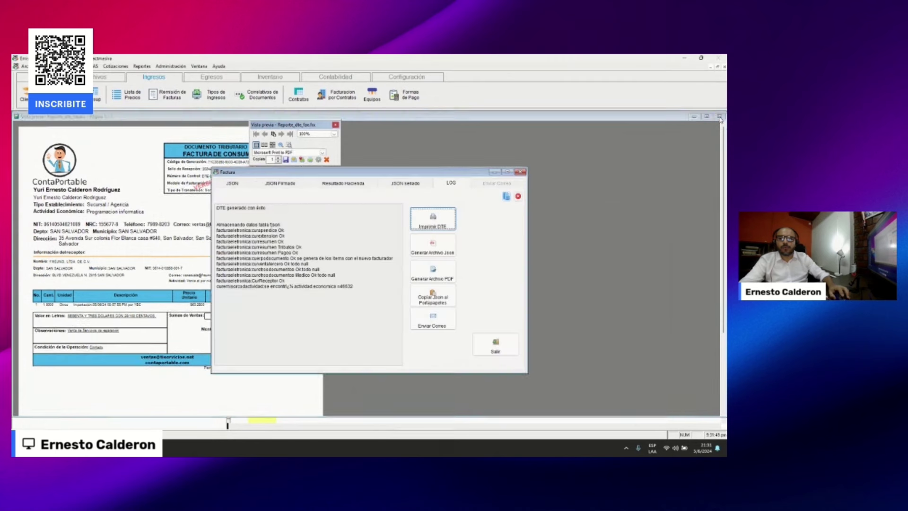
- Generate the DTE PDF and update the receiver's e-mail address
click(451, 279)
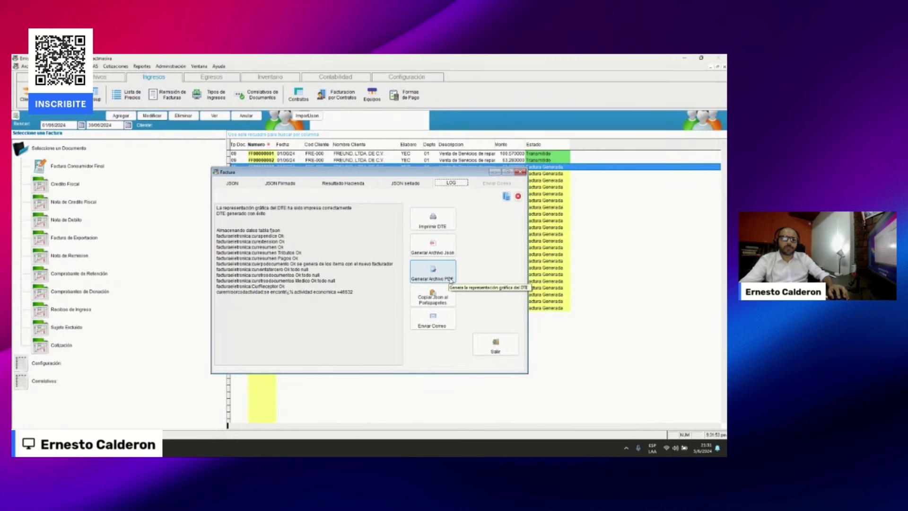
click(439, 327)
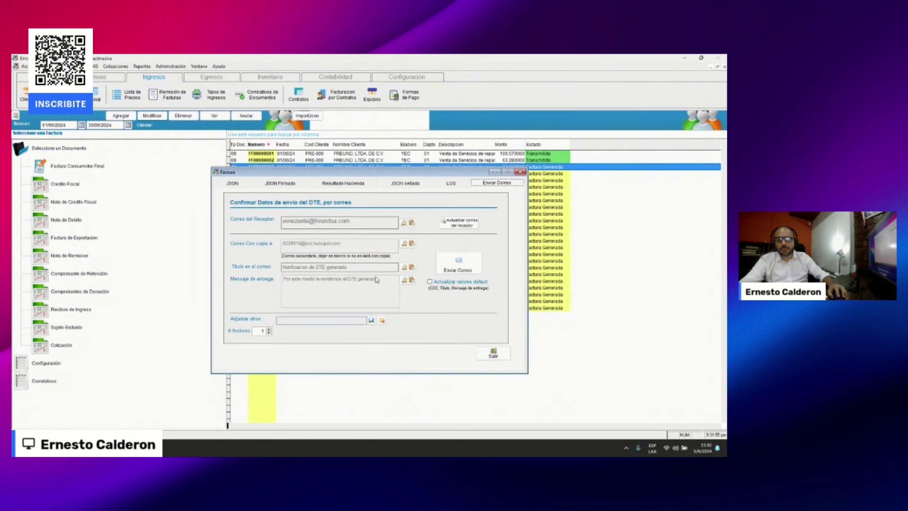
click(403, 222)
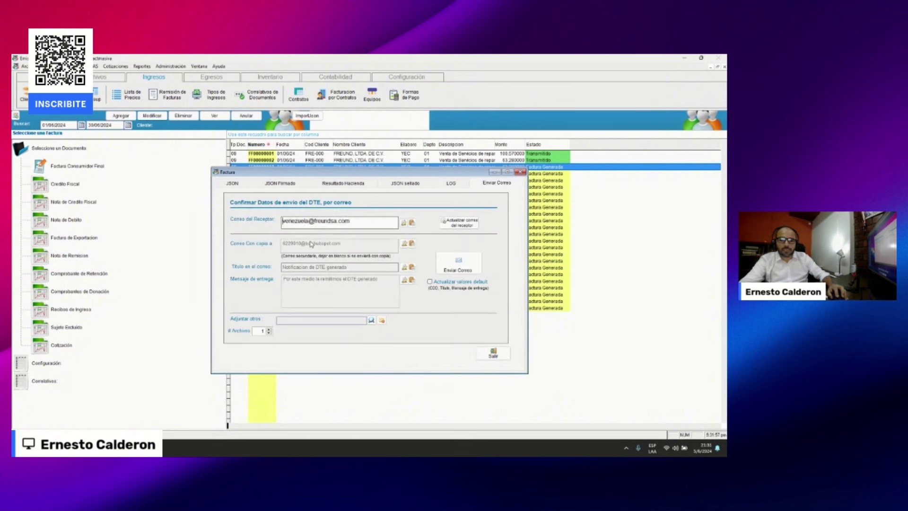
double_click(299, 221)
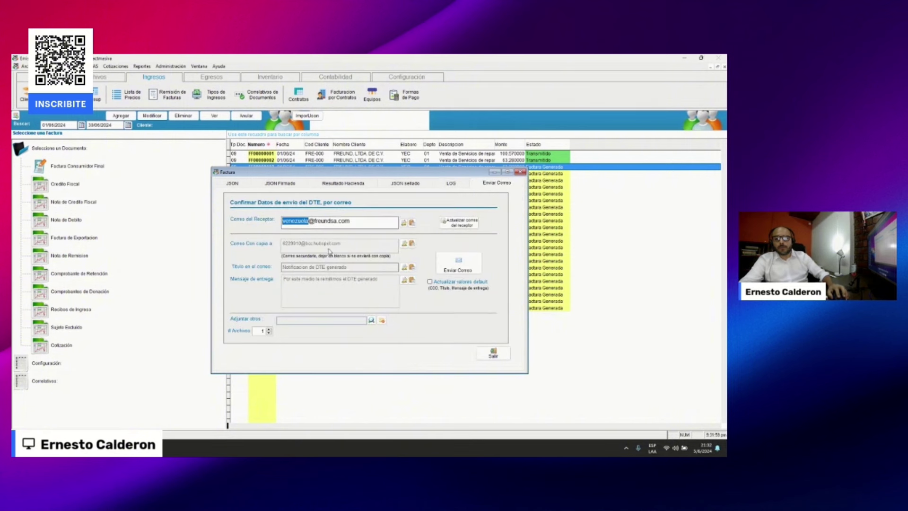
text(v)
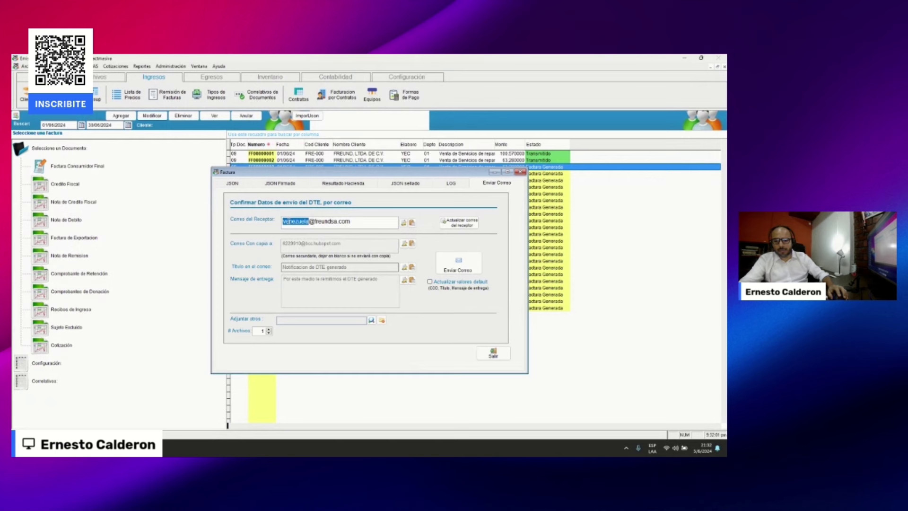
key(Delete)
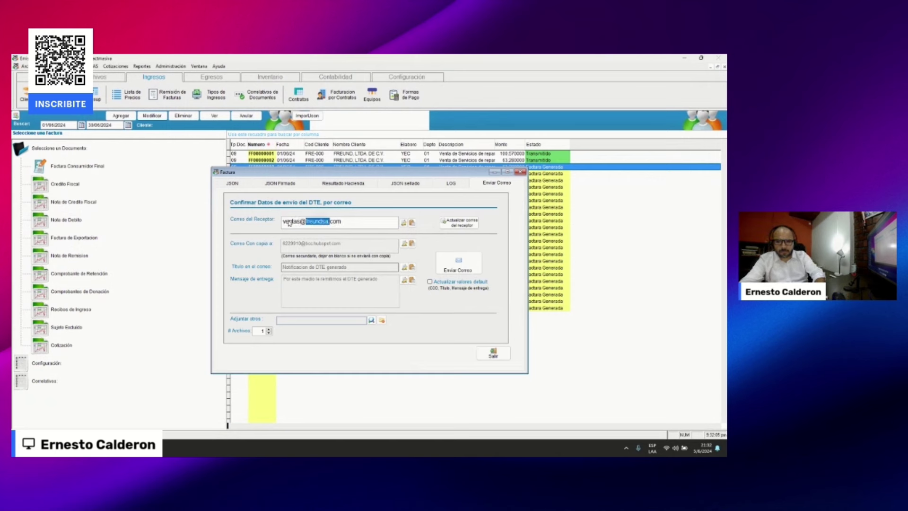
text(tiservicios.net)
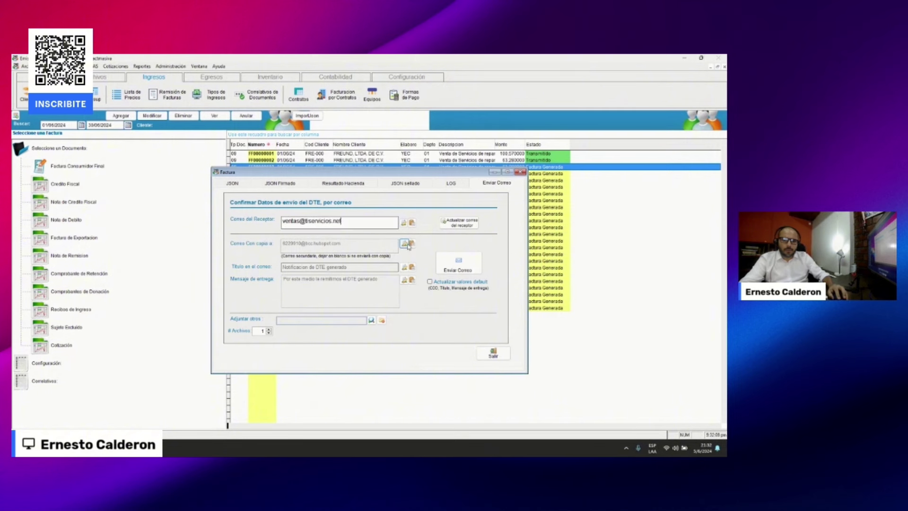
click(459, 222)
click(395, 276)
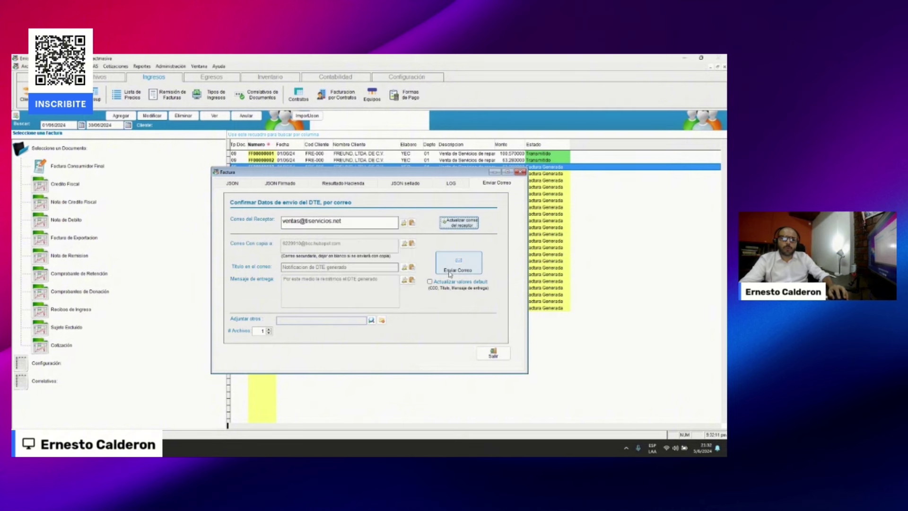
- E-mail the invoice to the receiver with its PDF and JSON files attached
click(450, 273)
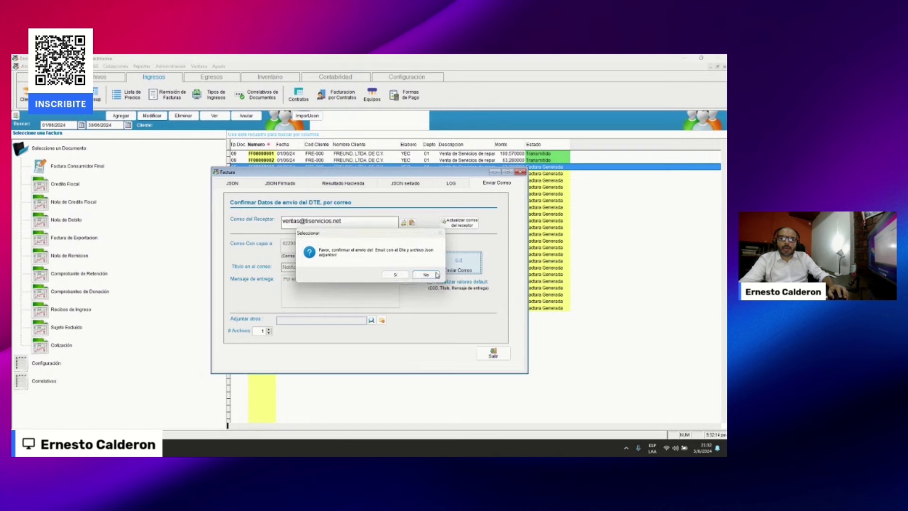
click(400, 274)
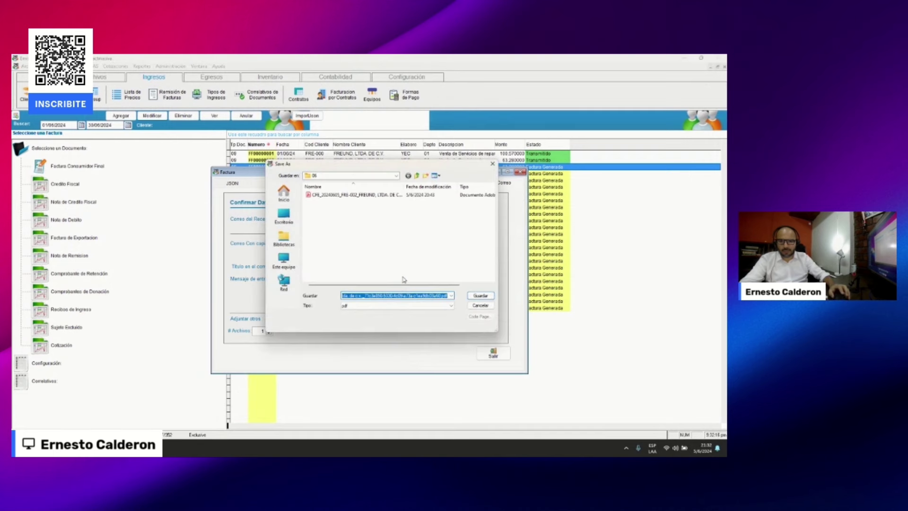
click(476, 296)
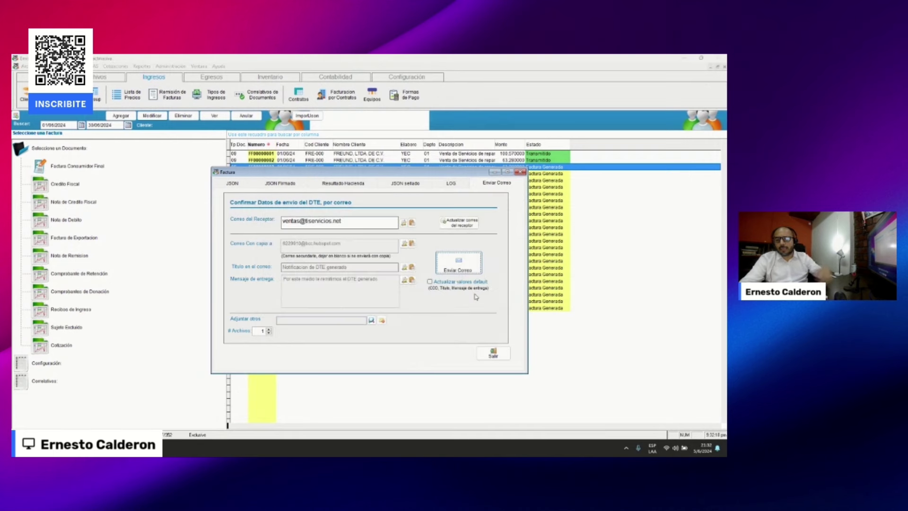
click(476, 296)
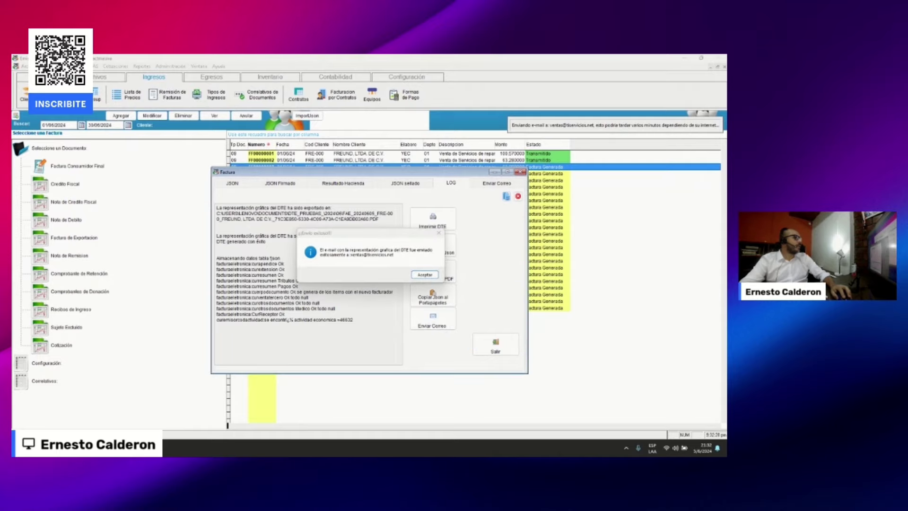
- View and close the FF00000003 PDF, then acknowledge the successful e-mail send
key(Return)
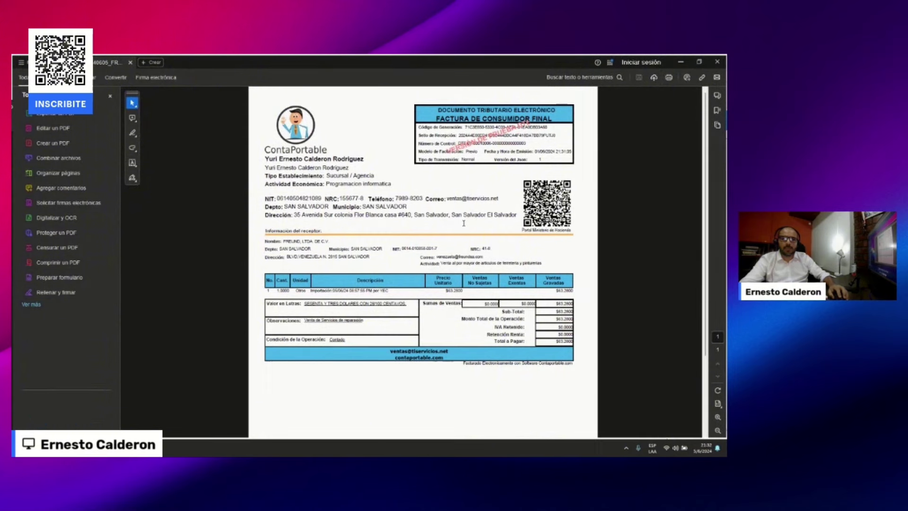
click(717, 62)
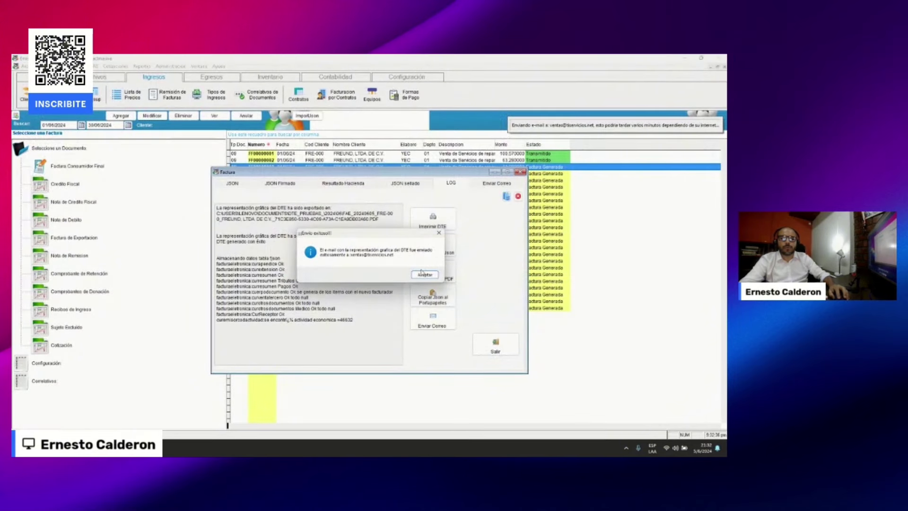
click(424, 275)
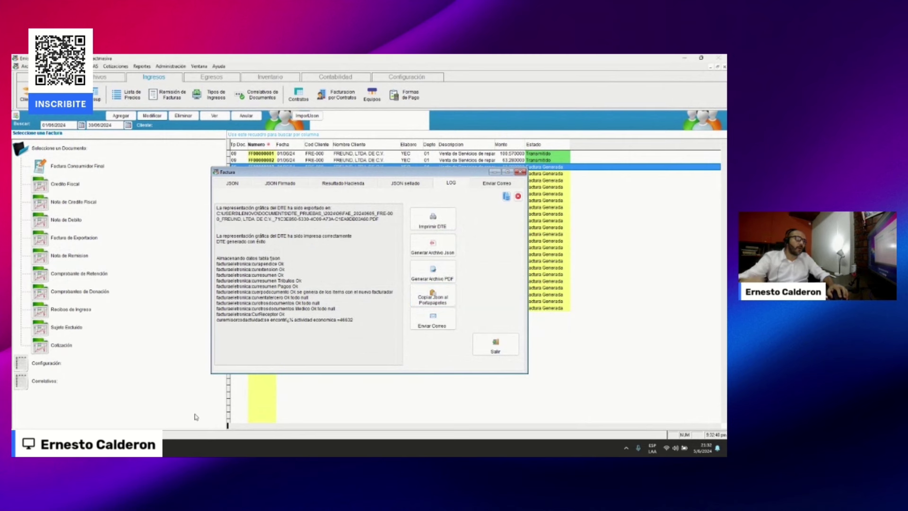
- Close the invoice, list the Credito Fiscal documents, and open invoice CF00000002
click(492, 346)
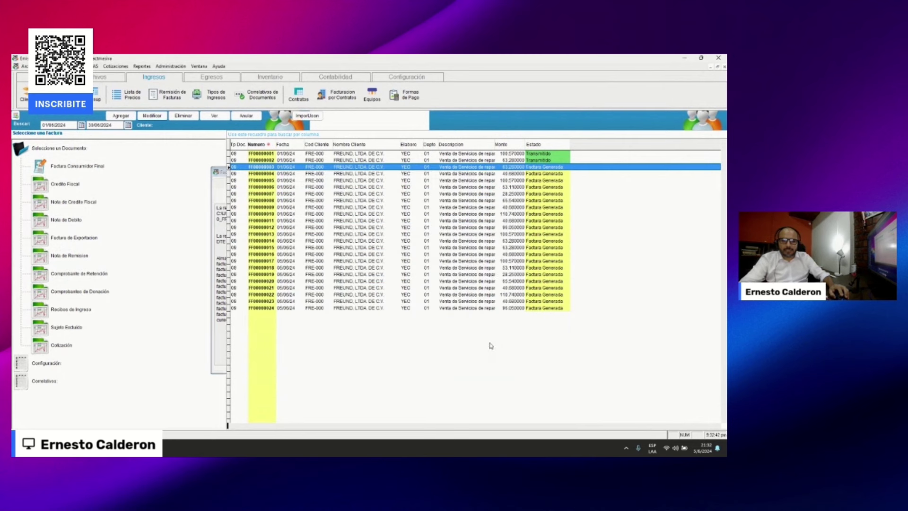
click(65, 184)
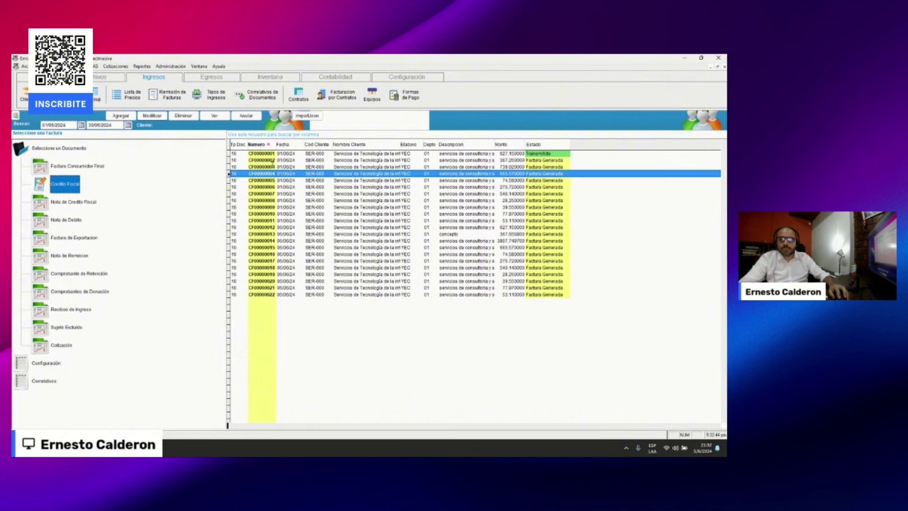
click(271, 166)
click(264, 153)
click(268, 161)
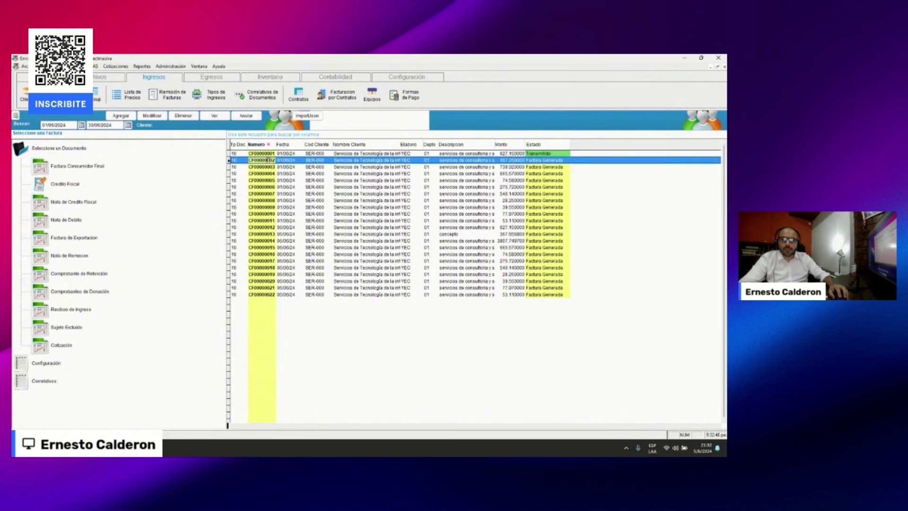
click(152, 116)
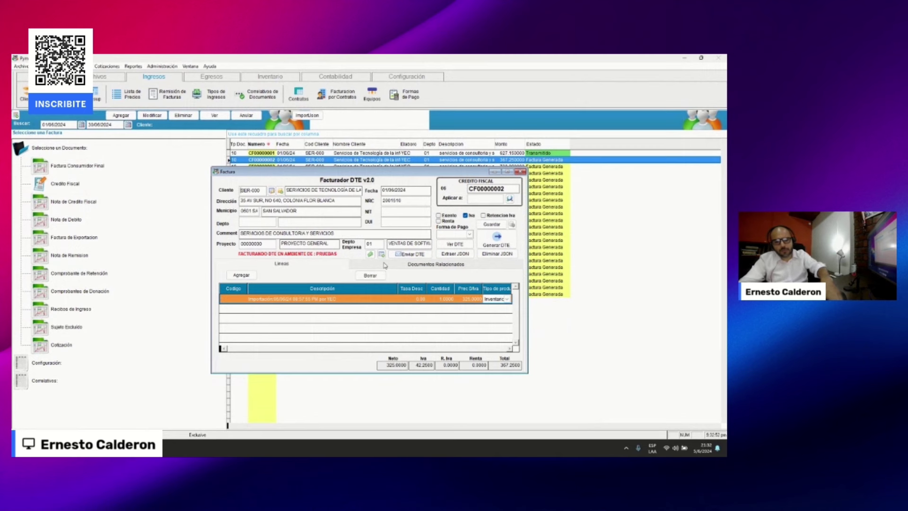
key(super)
key(super)
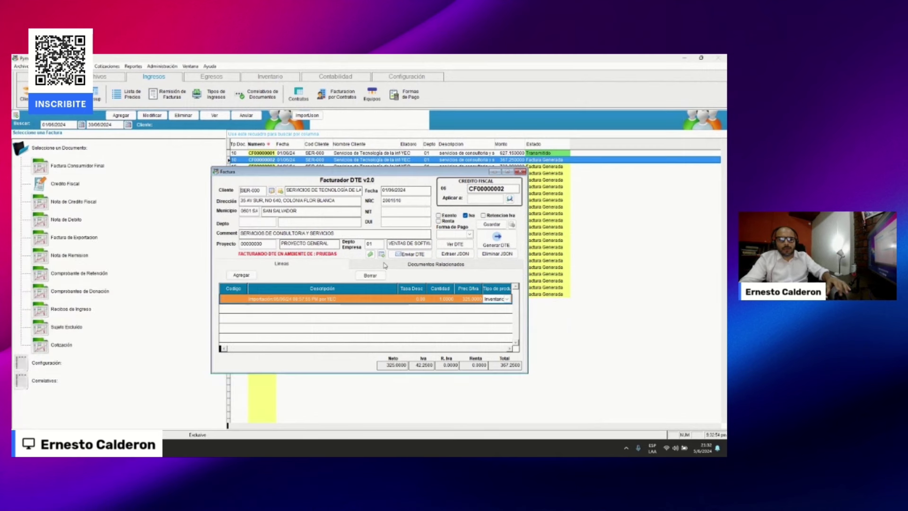
key(super+plus)
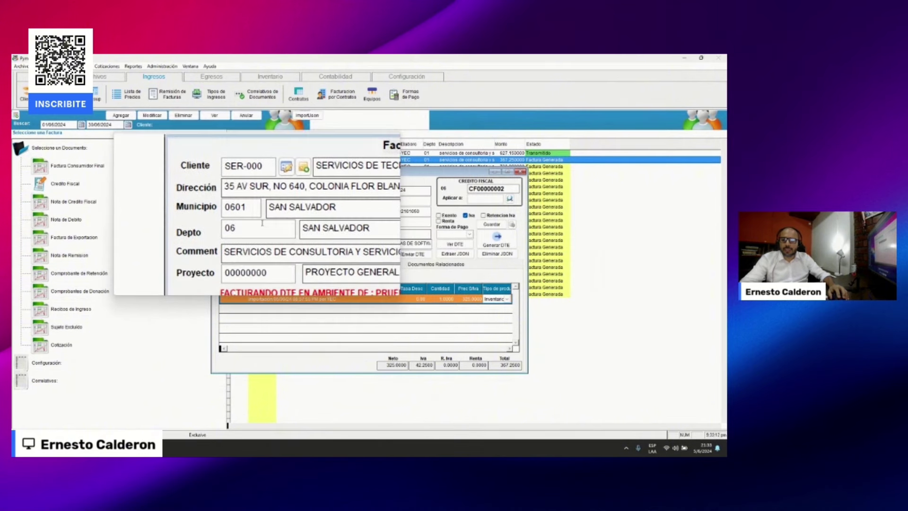
key(super+Escape)
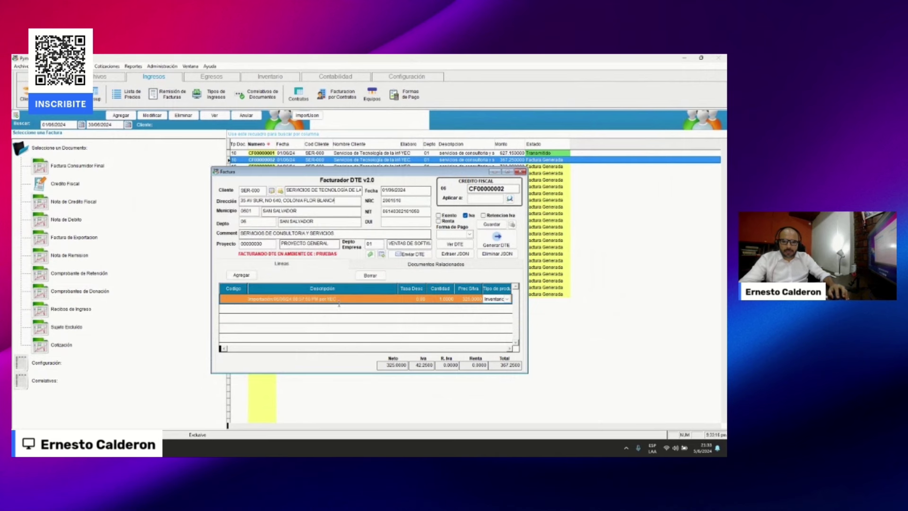
- Check the line item's quantity and price, then generate CF00000002's DTE
click(443, 299)
key(Tab)
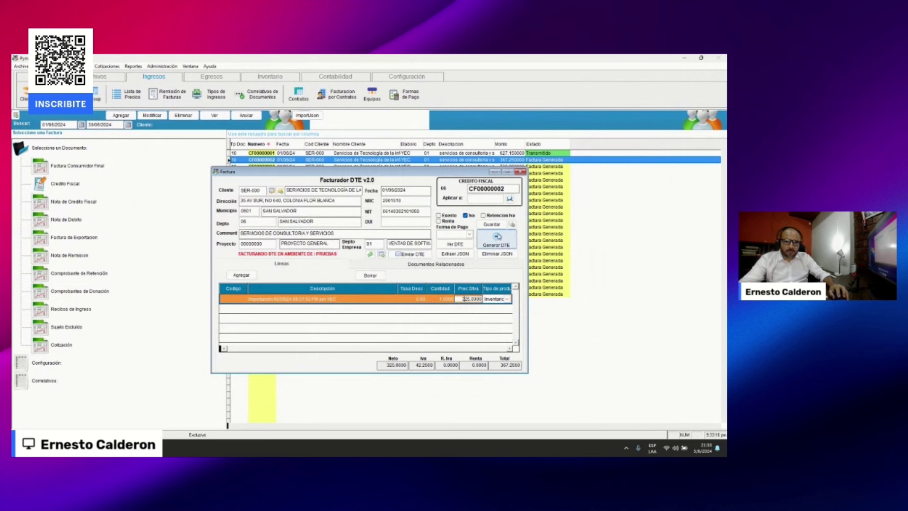
click(498, 240)
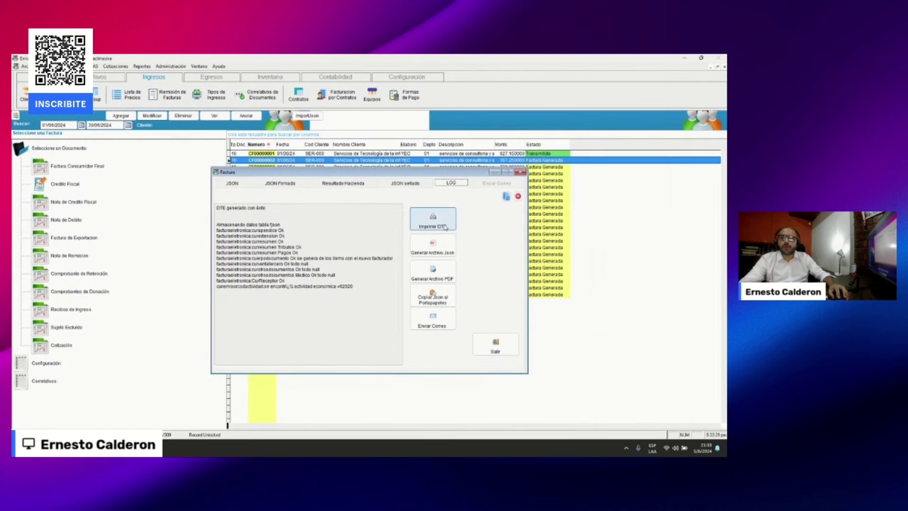
- Print CF00000002's Comprobante de Crédito Fiscal representation and close the preview without exporting
click(451, 229)
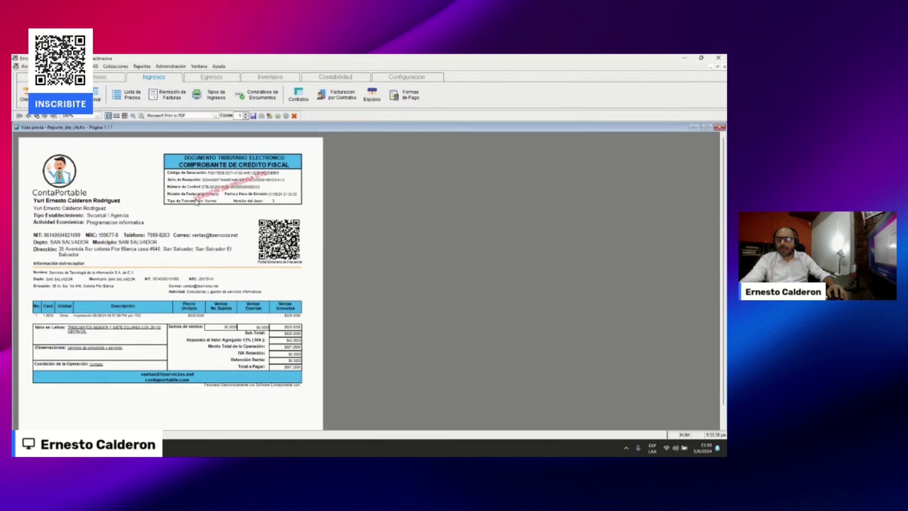
click(261, 115)
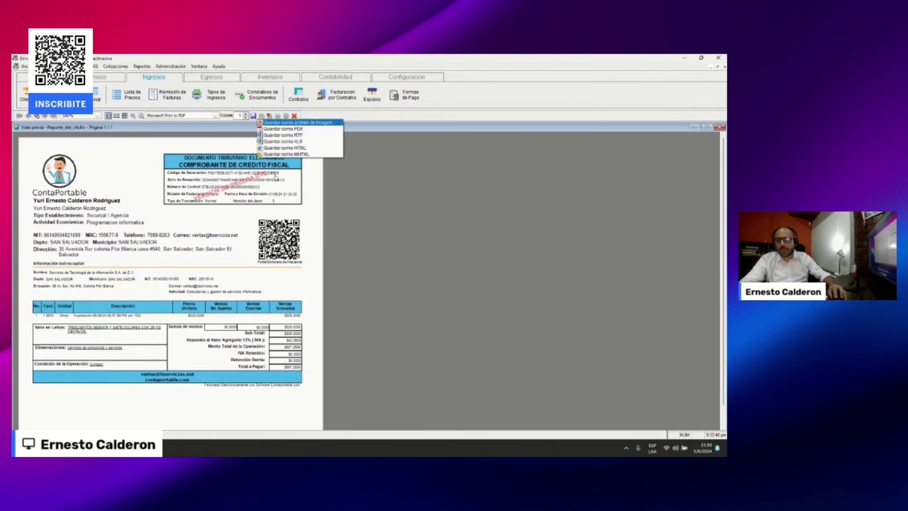
click(248, 280)
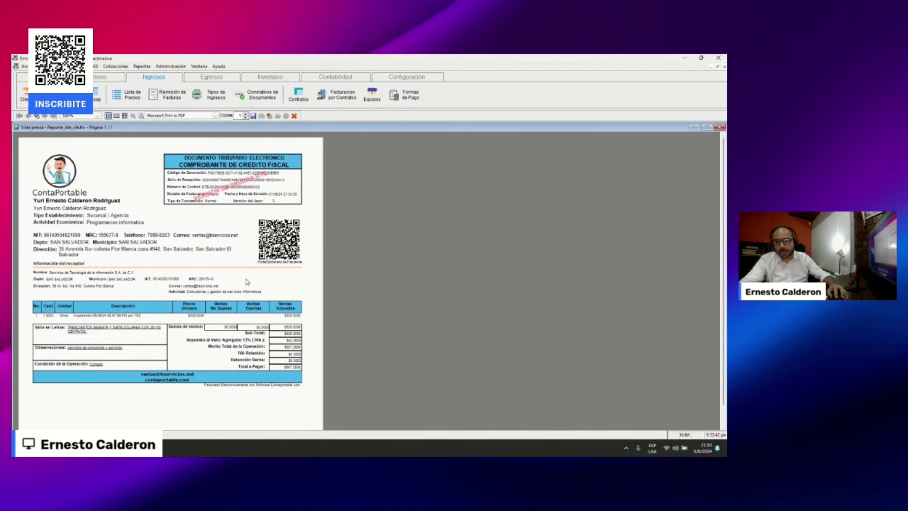
click(720, 127)
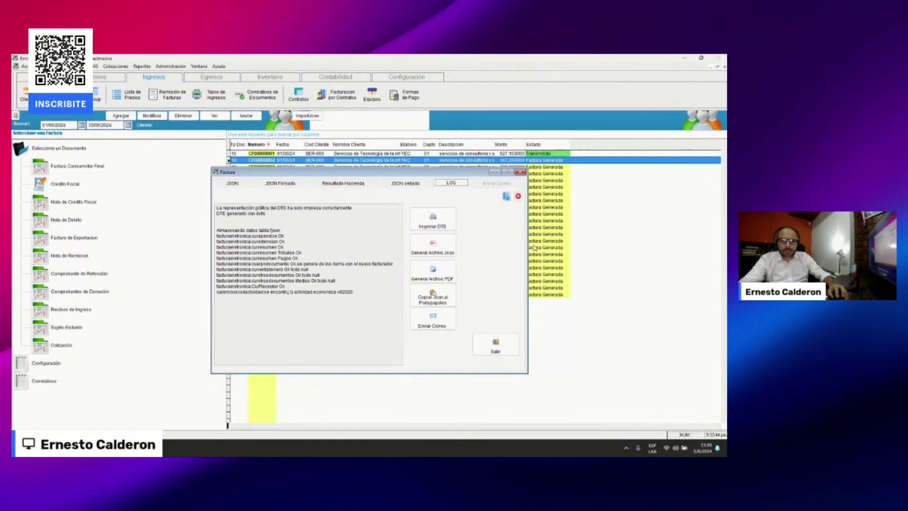
- Export CF00000002's DTE as a JSON file, review it in Notepad, then minimize Notepad
click(440, 256)
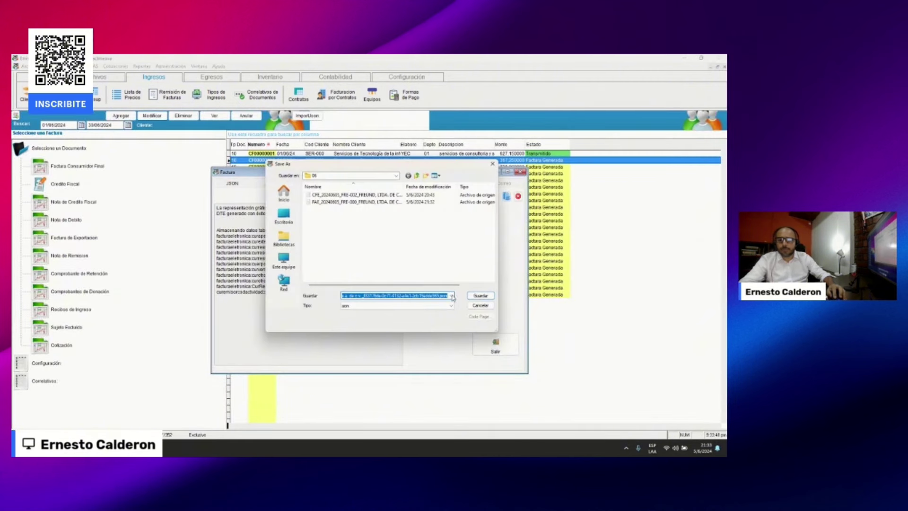
click(473, 297)
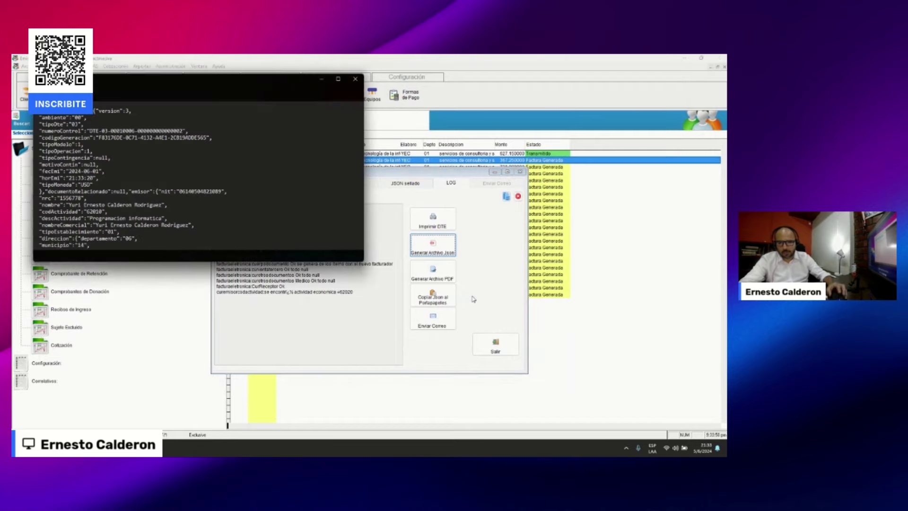
click(338, 80)
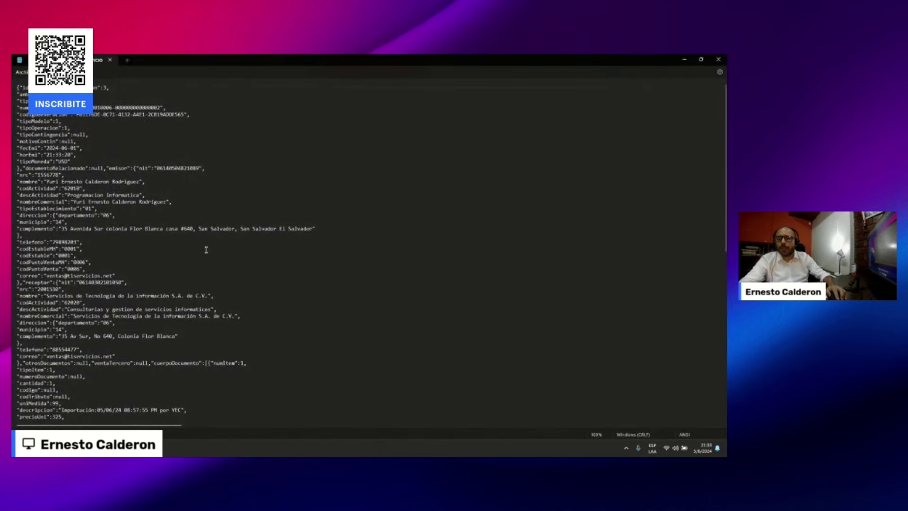
scroll(208, 250, down, 3)
scroll(207, 271, down, 10)
scroll(211, 276, down, 4)
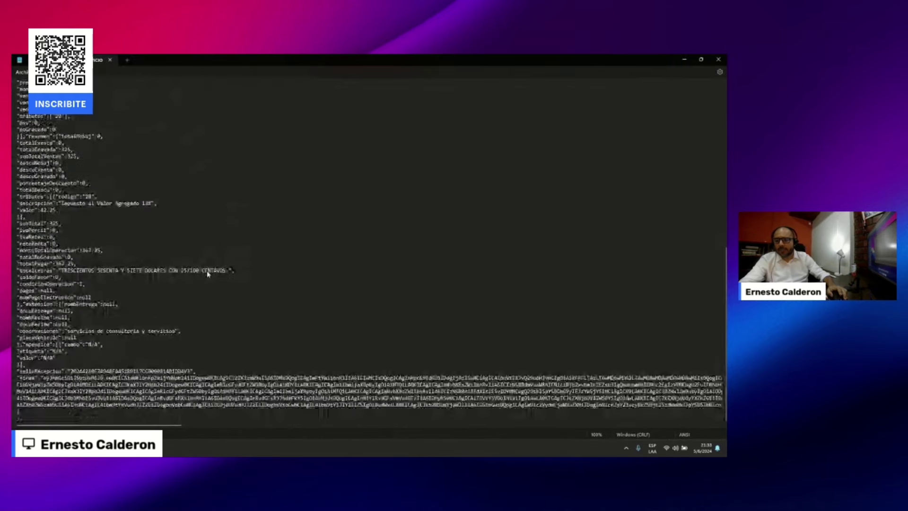
scroll(213, 282, up, 8)
scroll(213, 281, up, 9)
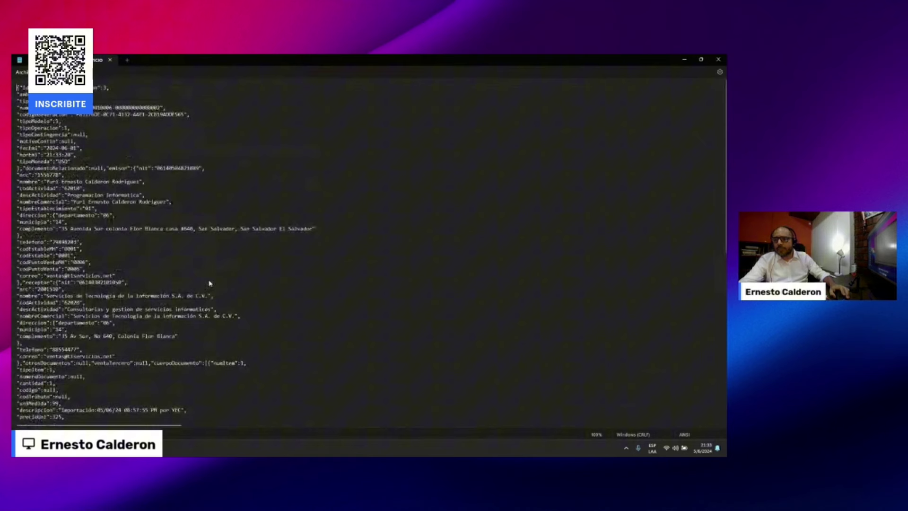
click(684, 60)
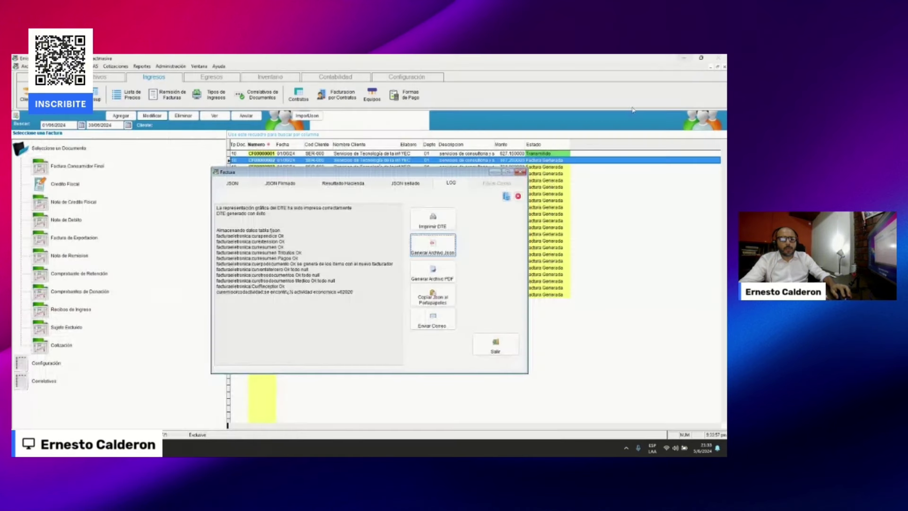
- Attach two extra files to CF00000002's DTE email, setting # Archivos to 3
click(433, 318)
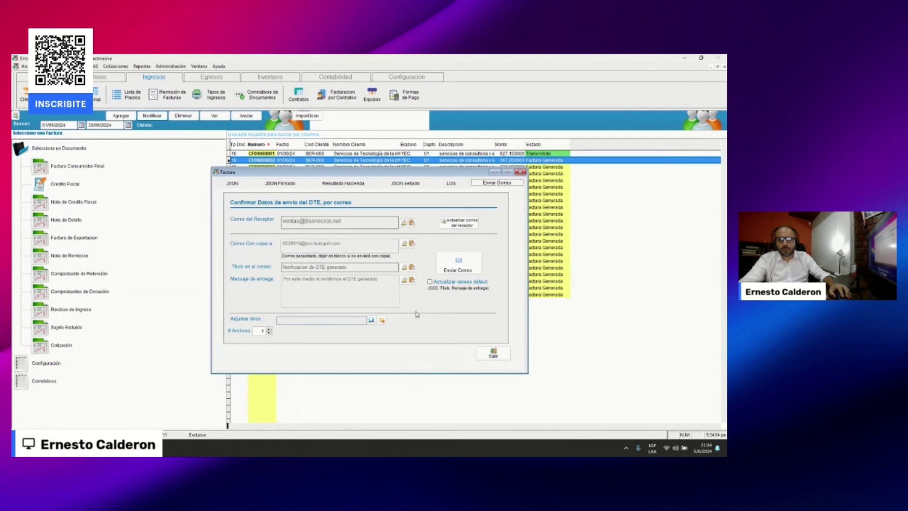
click(371, 321)
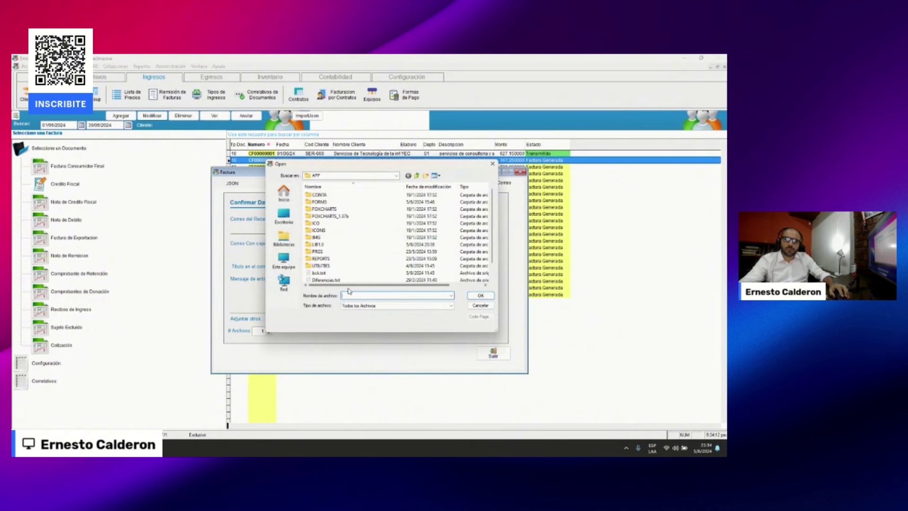
double_click(326, 273)
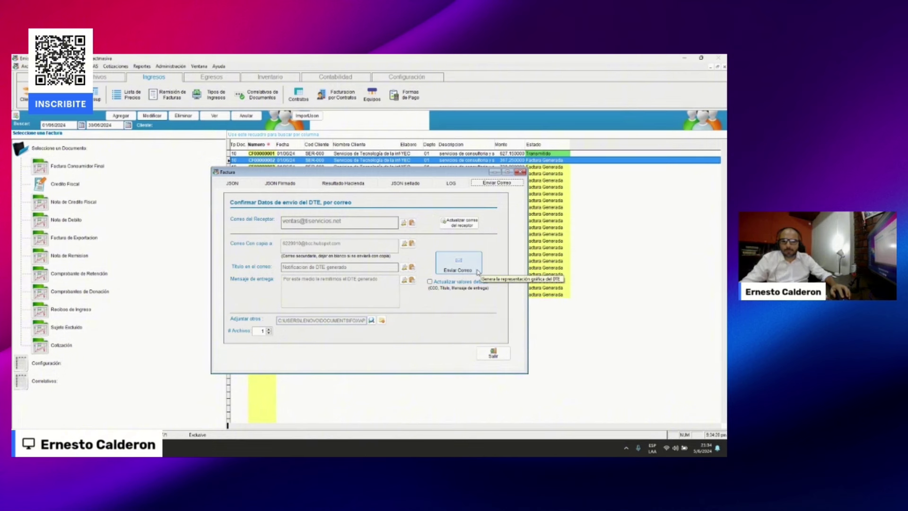
click(268, 330)
click(268, 329)
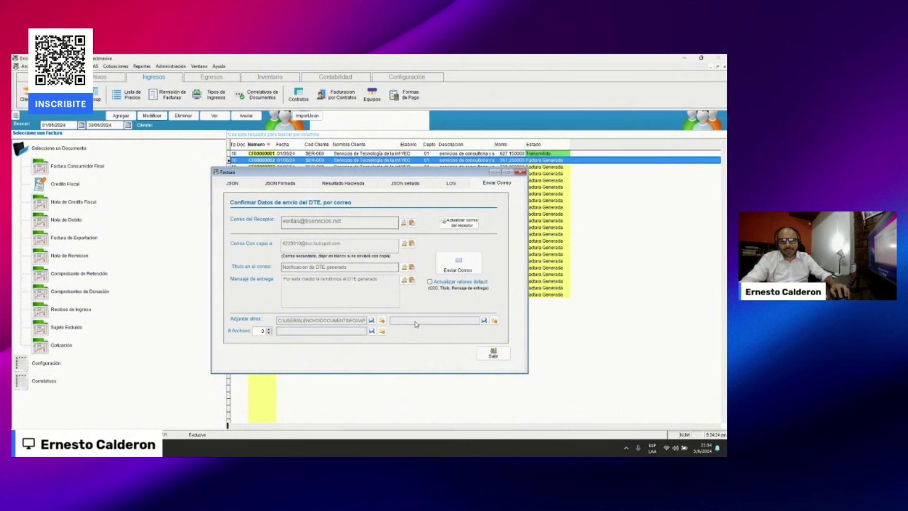
click(372, 330)
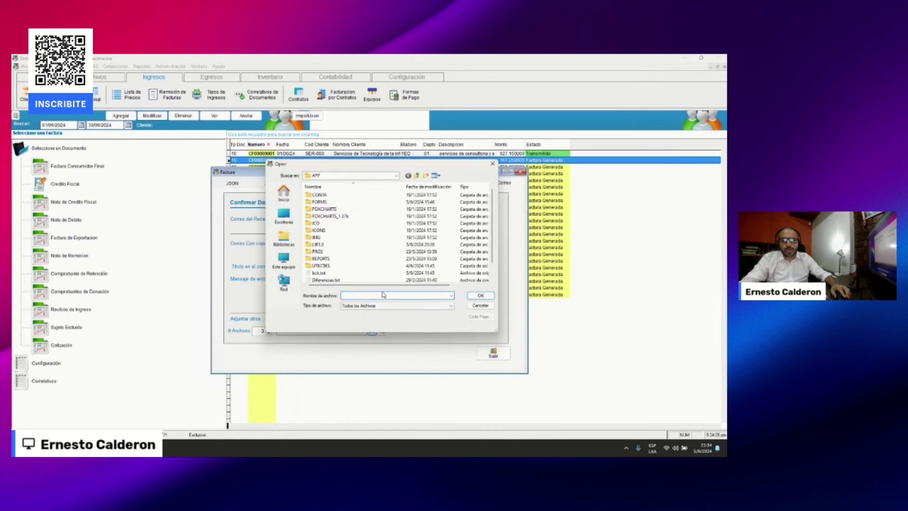
double_click(327, 270)
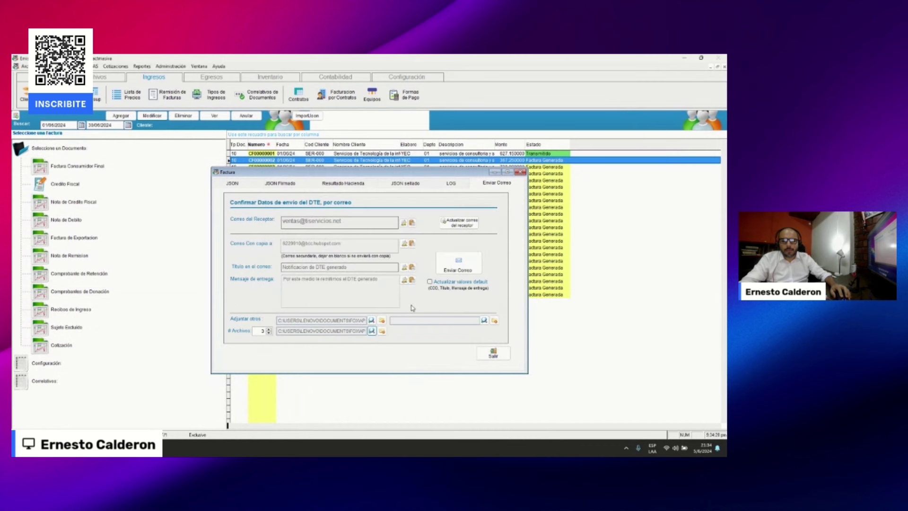
- Send the DTE email to the receiver, confirm with Sí, and save the invoice PDF
click(459, 266)
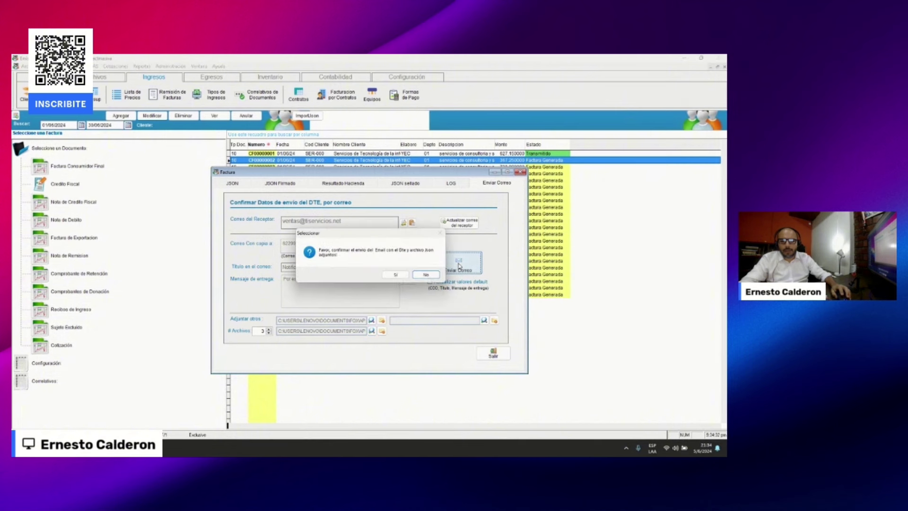
click(394, 271)
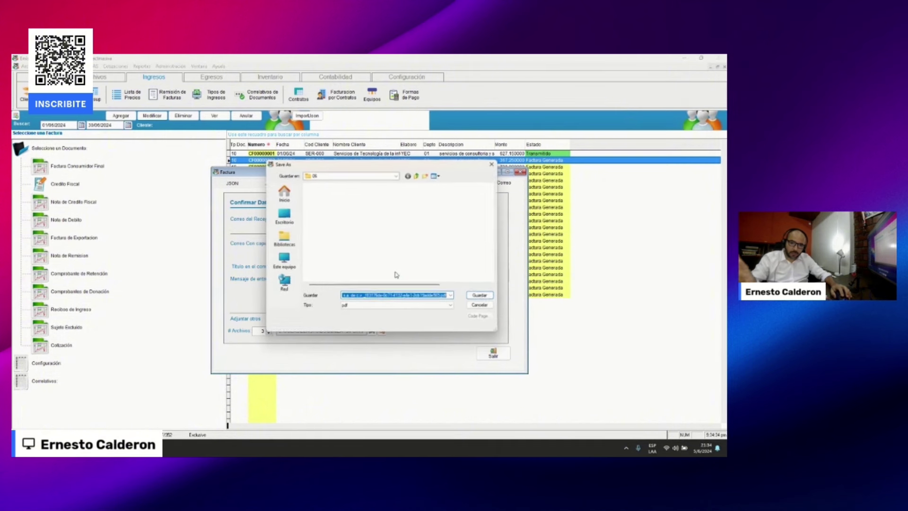
click(481, 296)
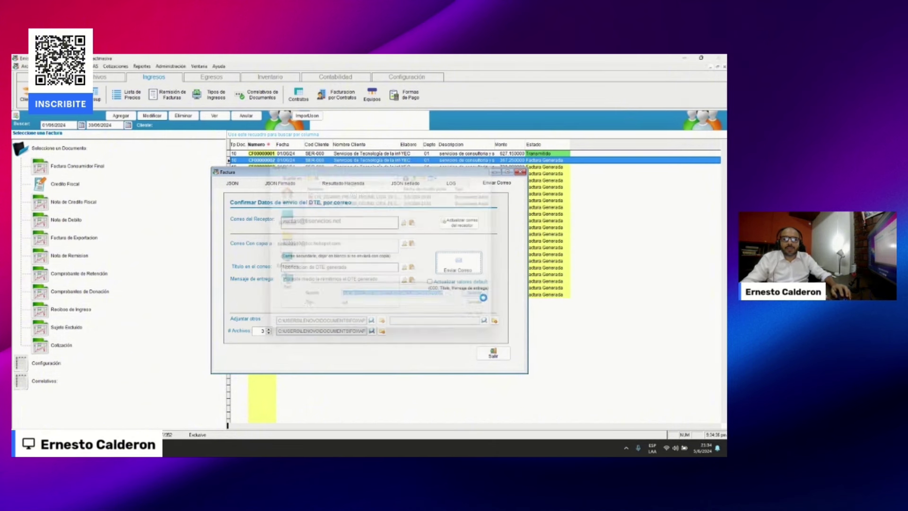
- Save the JSON copy, review the Comprobante de Crédito Fiscal PDF in Acrobat, and close it
click(480, 296)
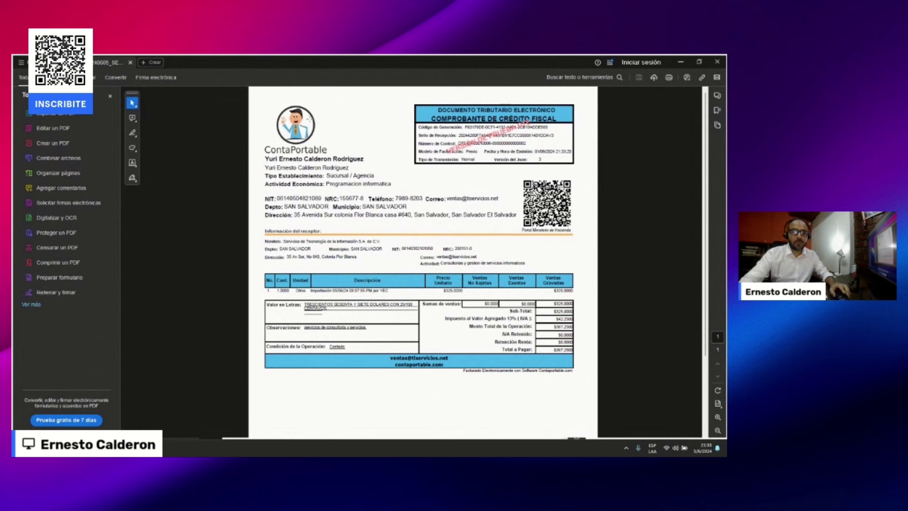
click(716, 62)
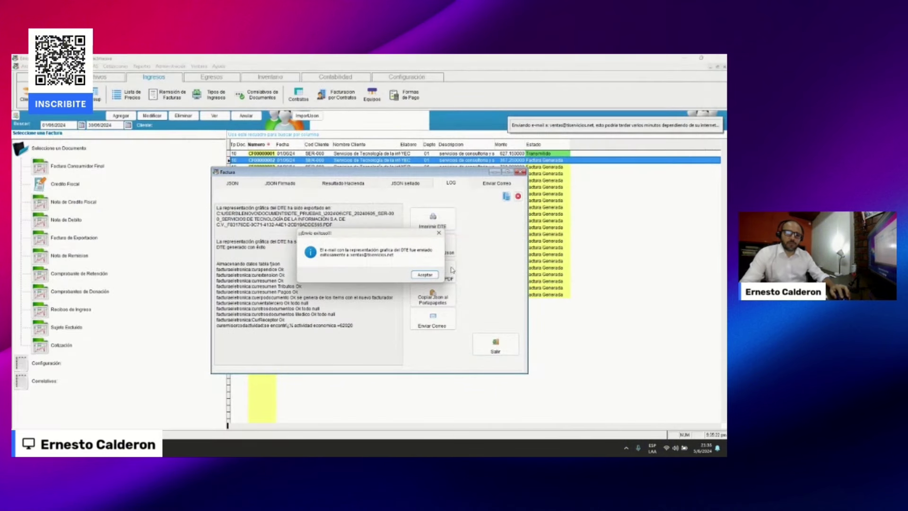
- Close CF00000002's dialogs, then open invoice CF00000003 with Modificar and generate its DTE
click(416, 275)
click(496, 345)
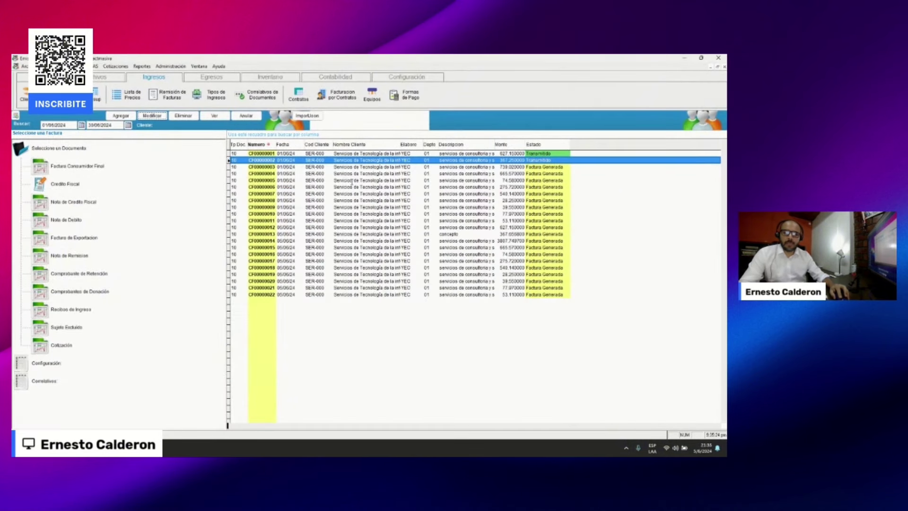
click(286, 167)
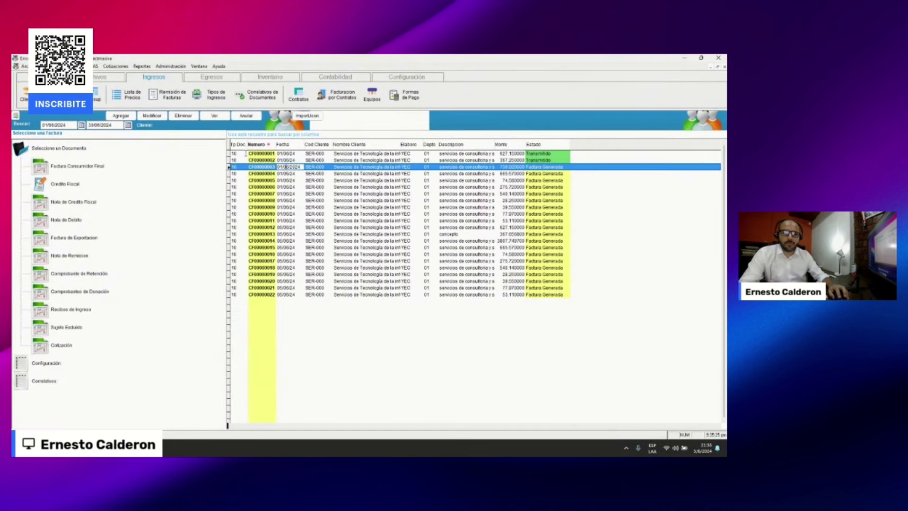
click(152, 115)
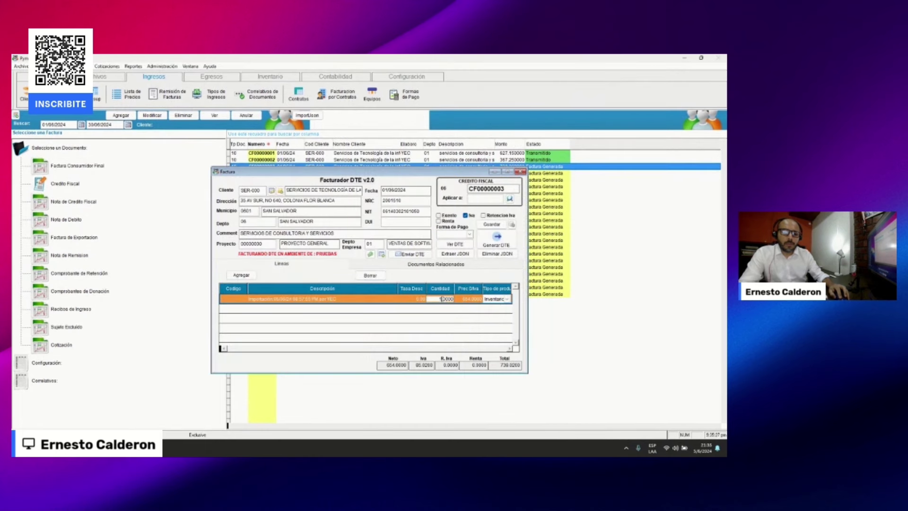
click(463, 299)
click(497, 238)
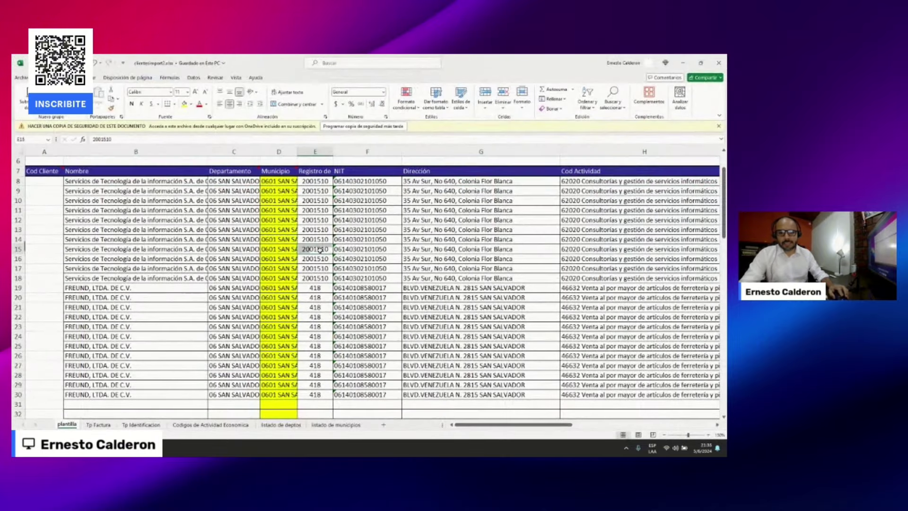
- Scroll through the plantilla sheet's client rows in Excel, back to the top, then close the workbook
click(322, 250)
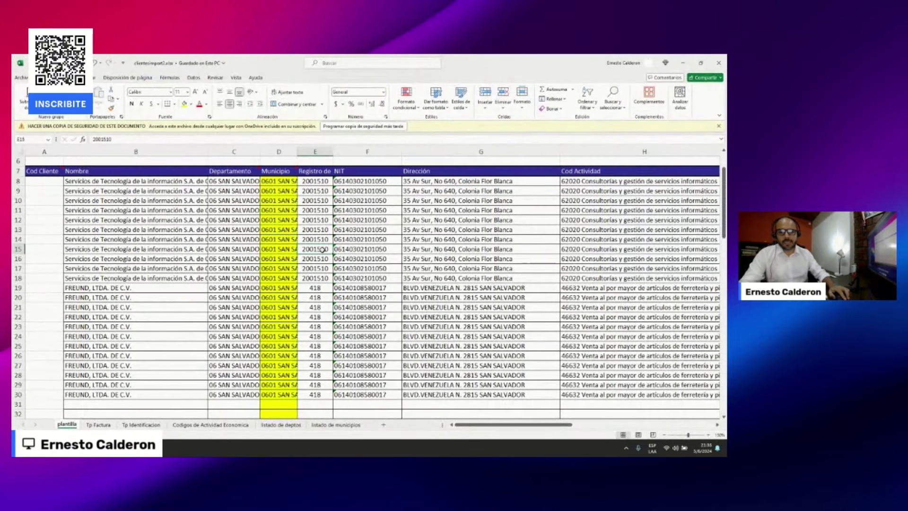
scroll(339, 294, down, 1)
scroll(339, 294, down, 1)
scroll(338, 293, up, 2)
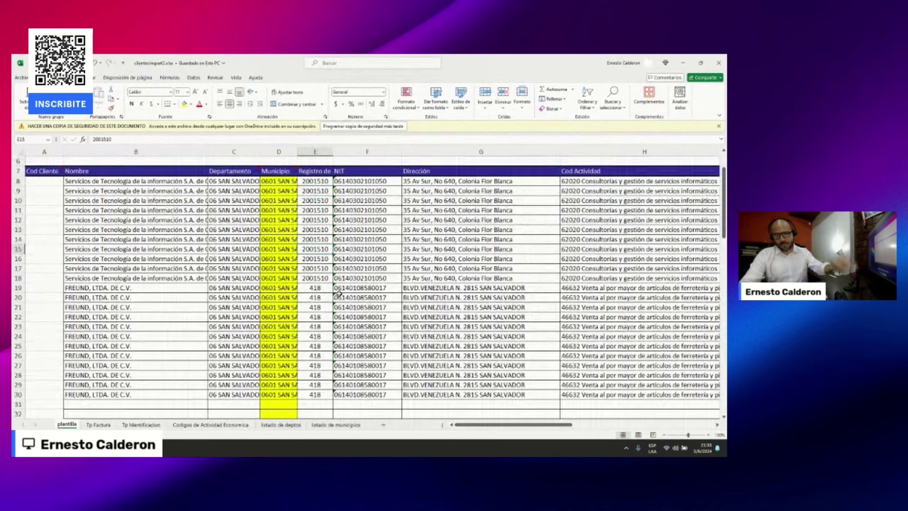
scroll(339, 293, down, 1)
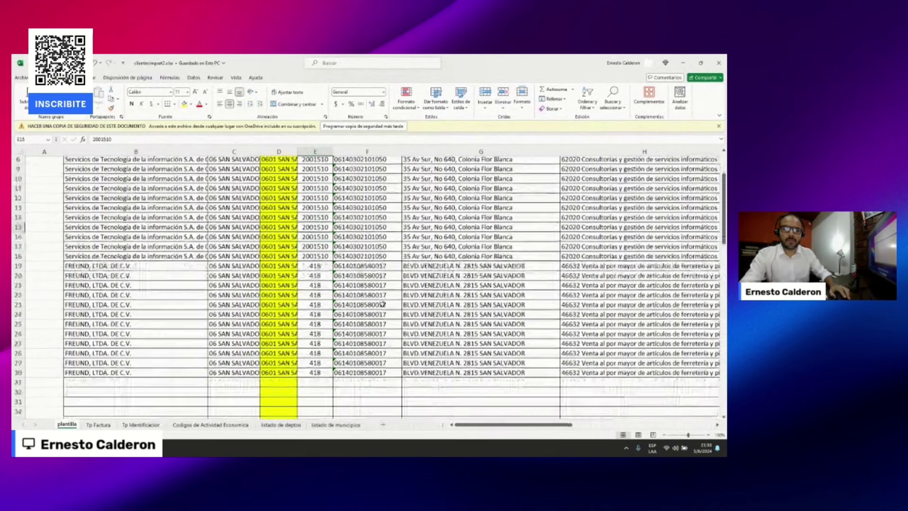
scroll(382, 305, down, 2)
scroll(378, 306, down, 2)
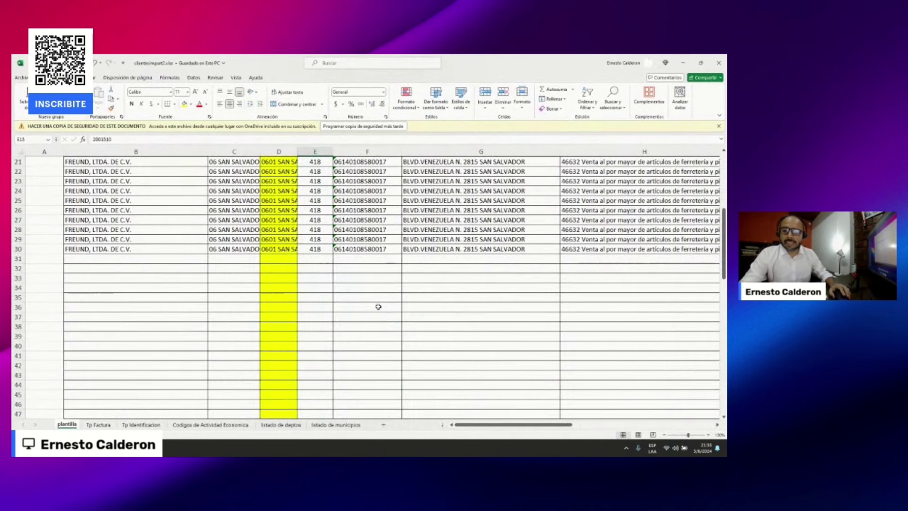
scroll(132, 285, down, 6)
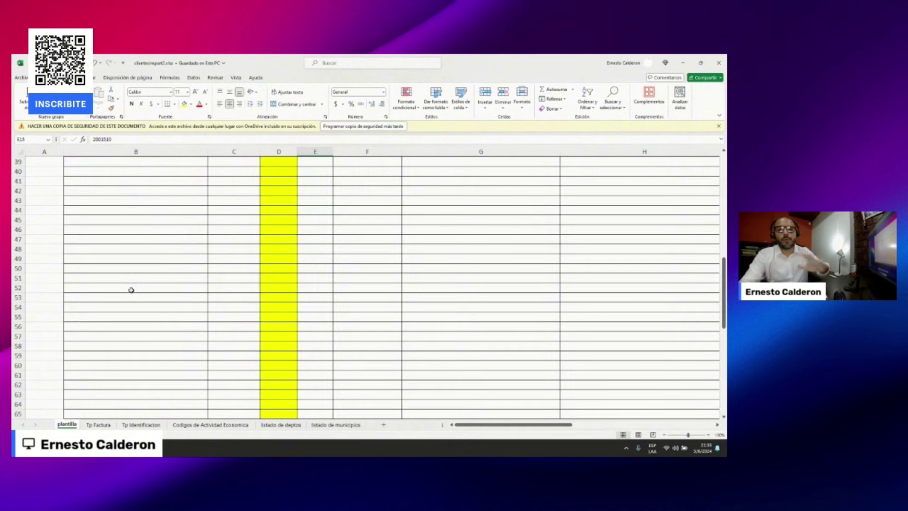
scroll(131, 290, up, 10)
scroll(204, 303, up, 1)
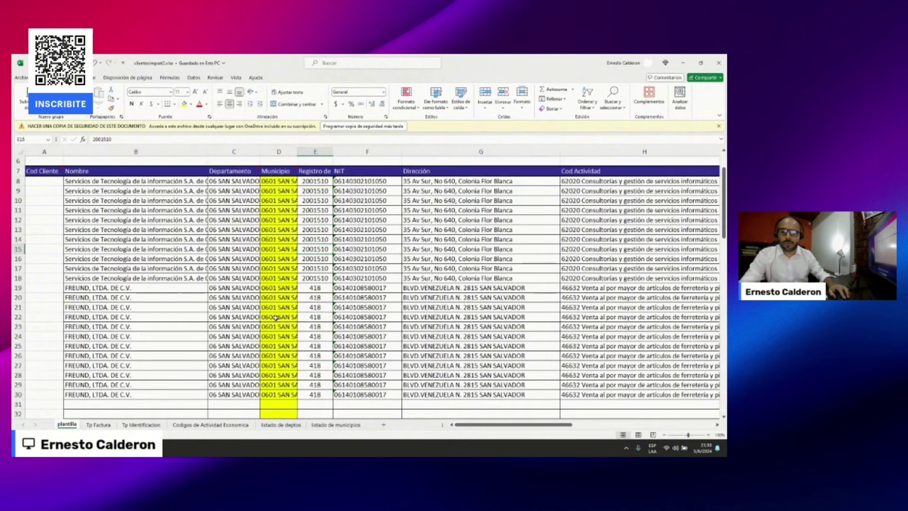
scroll(276, 318, up, 2)
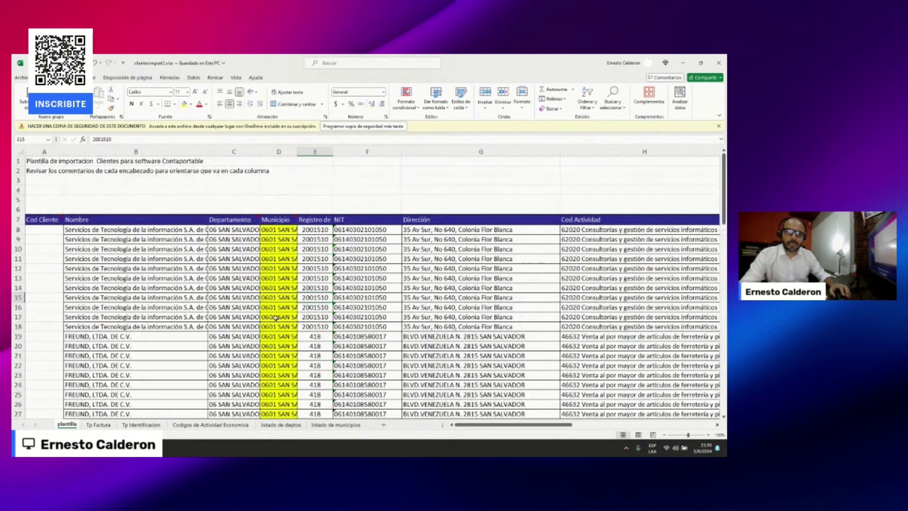
click(717, 69)
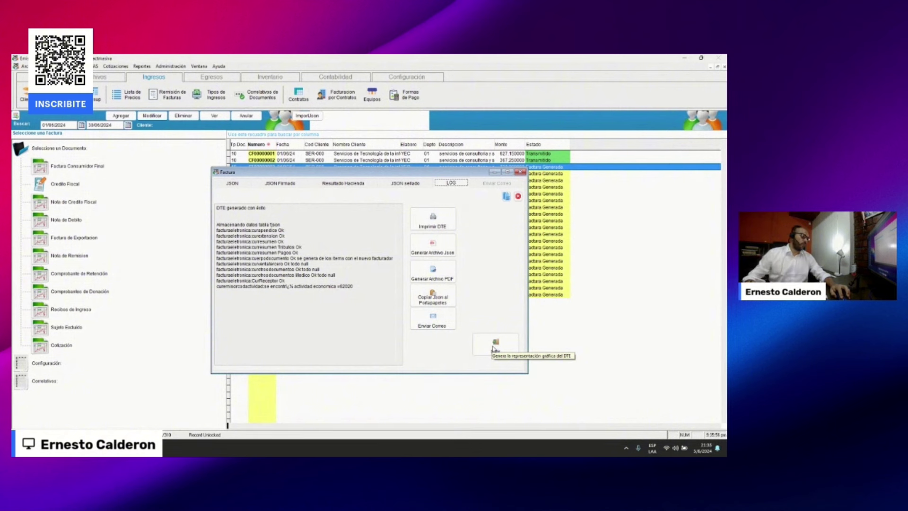
- Exit the DTE log with Salir and select invoice row CF00000018 in the list
click(495, 344)
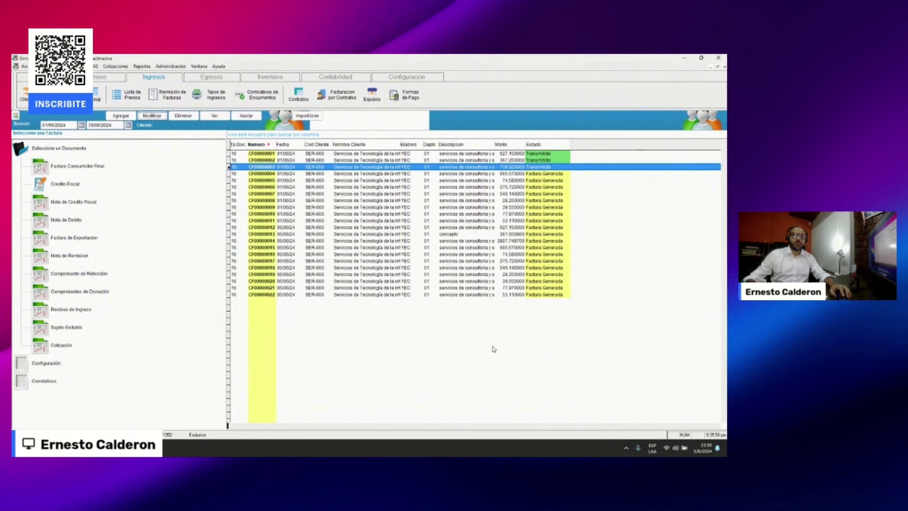
click(465, 268)
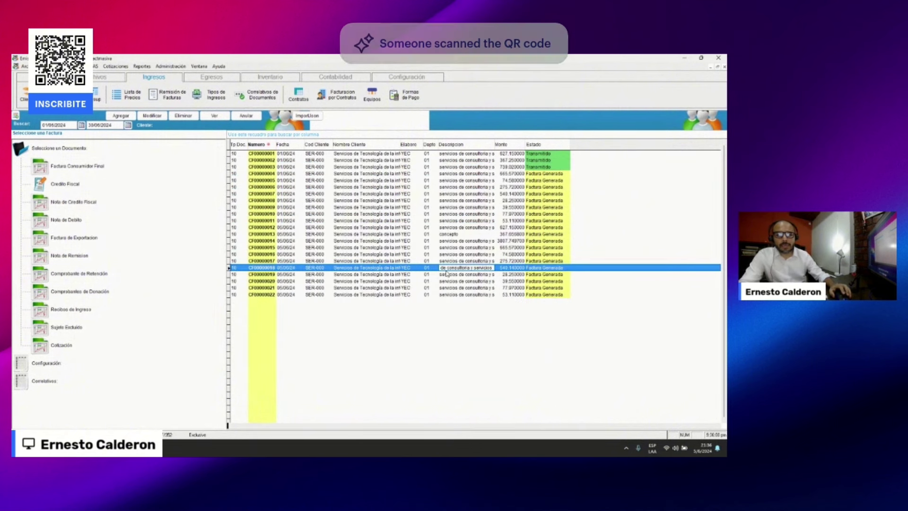